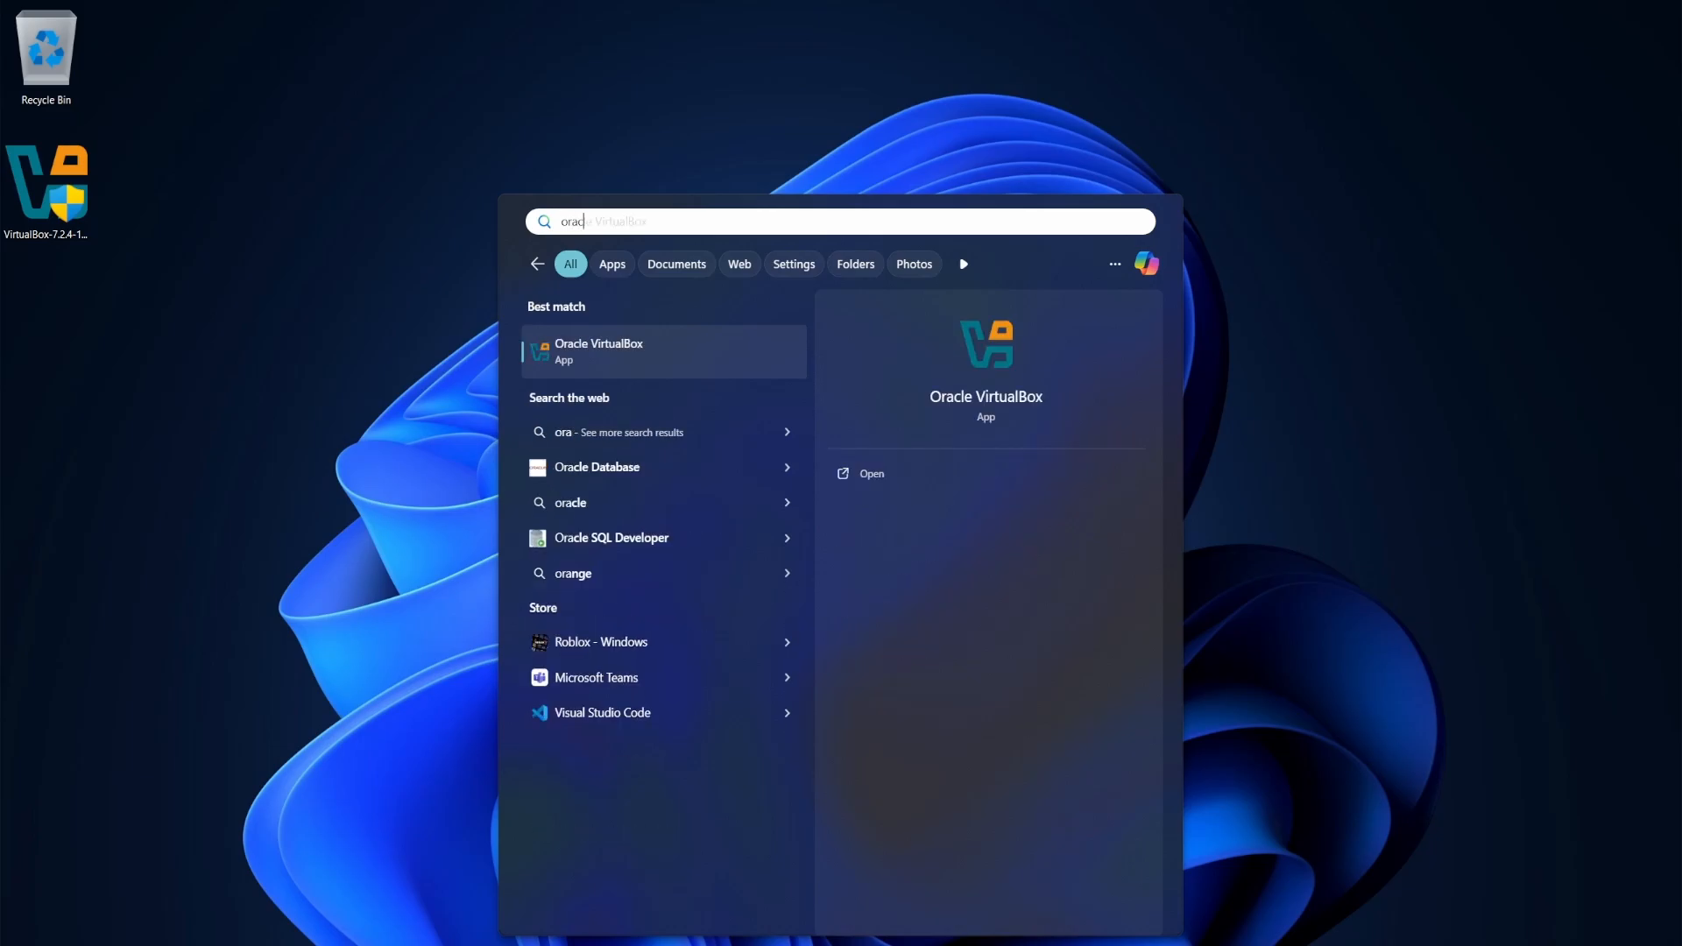
Launch Oracle VirtualBox.
{"action": "key", "text": "Return"}
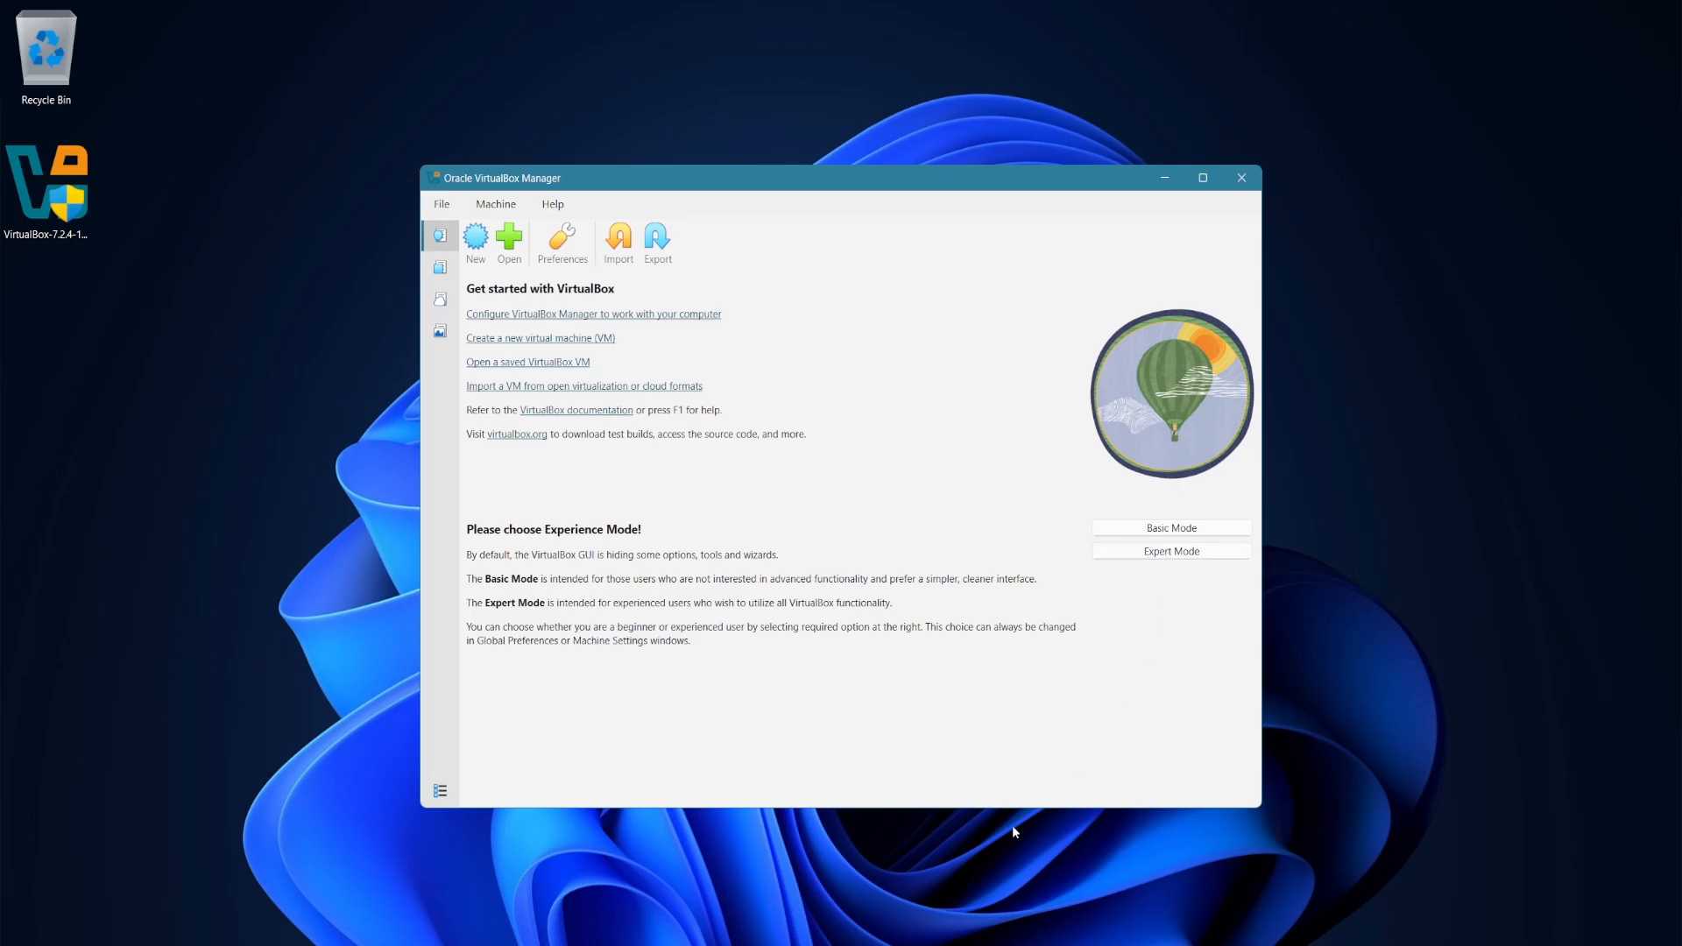
Switch to the web browser, search for Linux Mint and open its official website.
{"action": "left_click", "coordinate": [884, 942]}
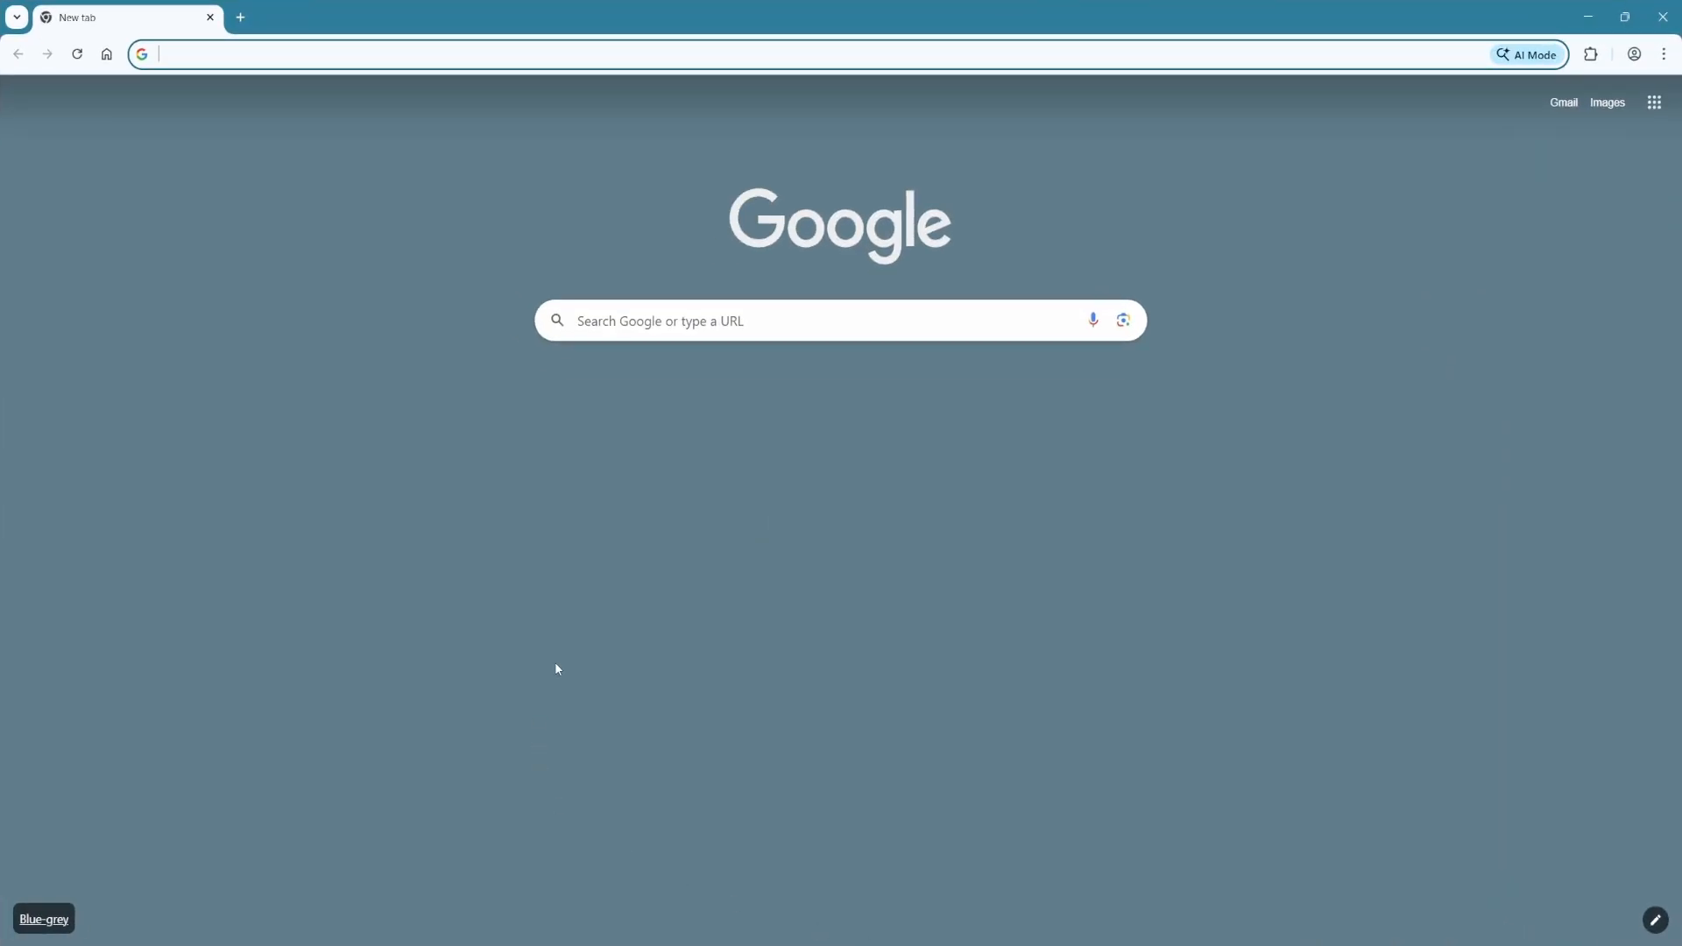
{"action": "type", "text": "LINUX MI"}
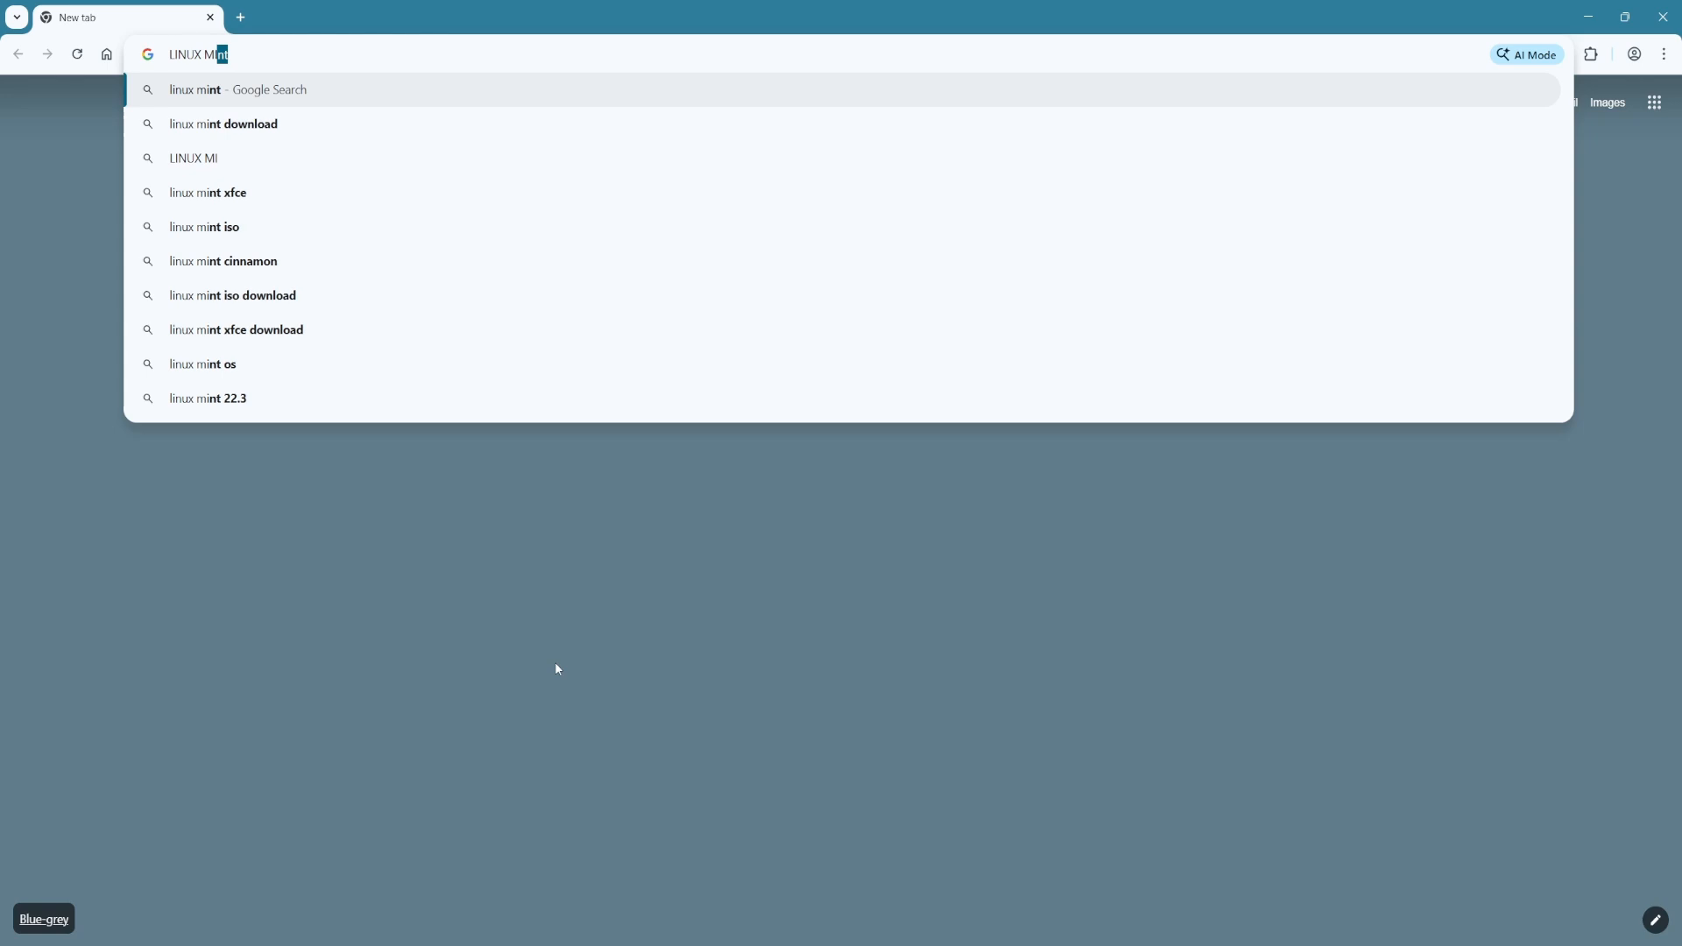
{"action": "key", "text": "Return"}
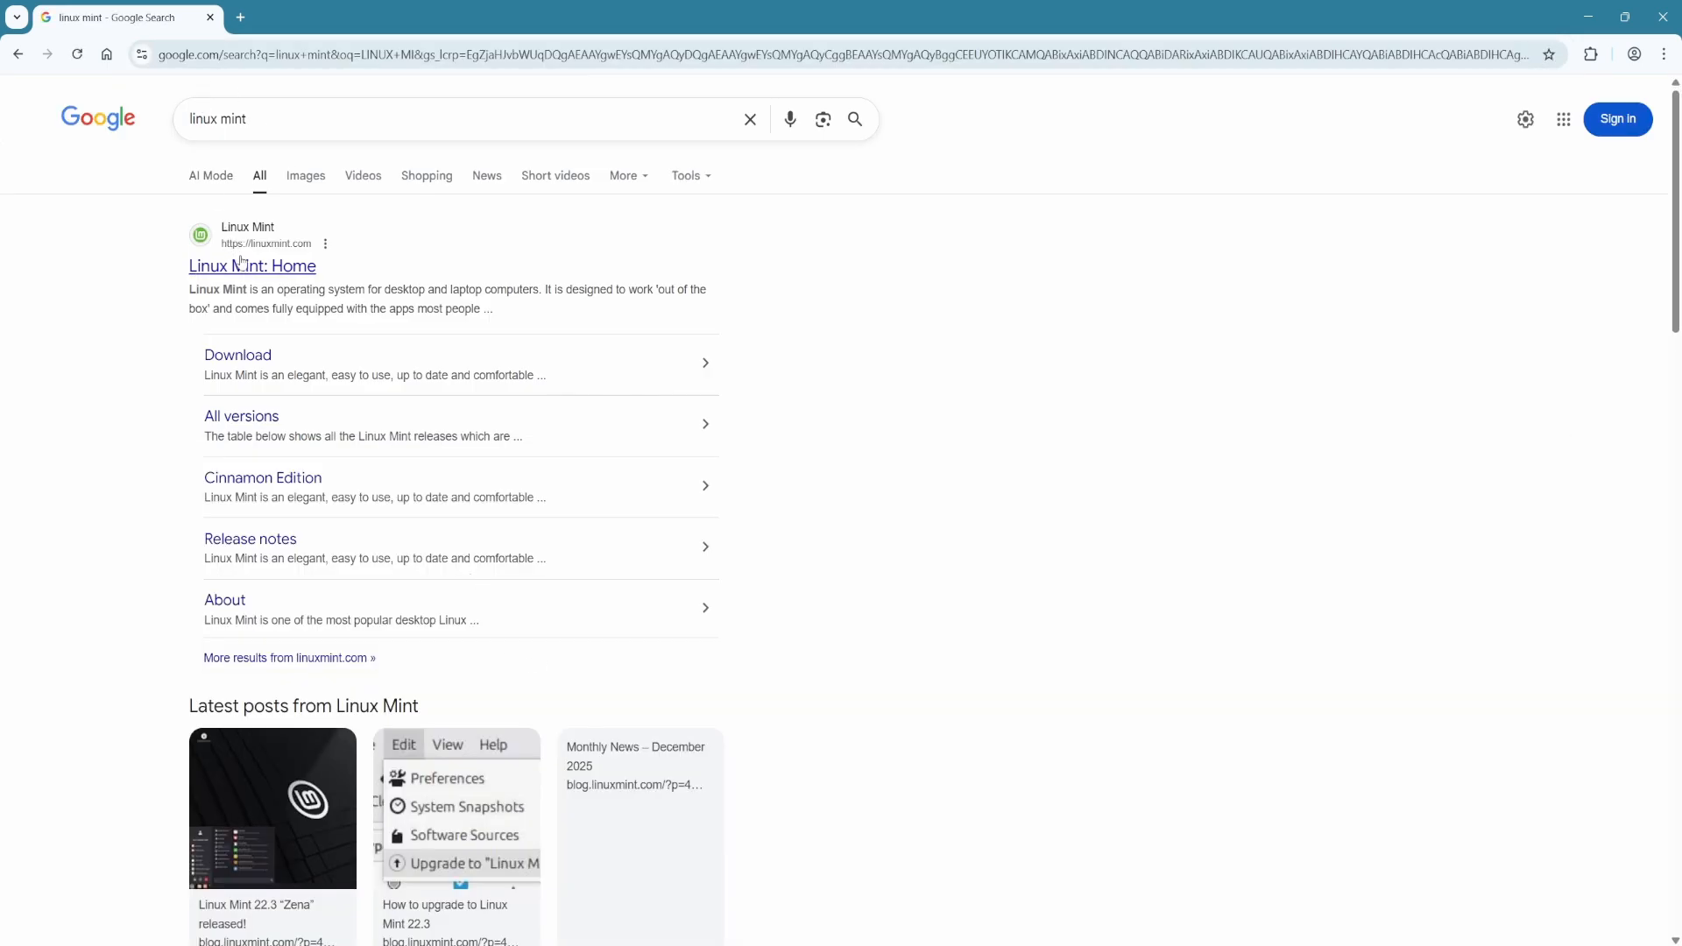
{"action": "left_click", "coordinate": [243, 263]}
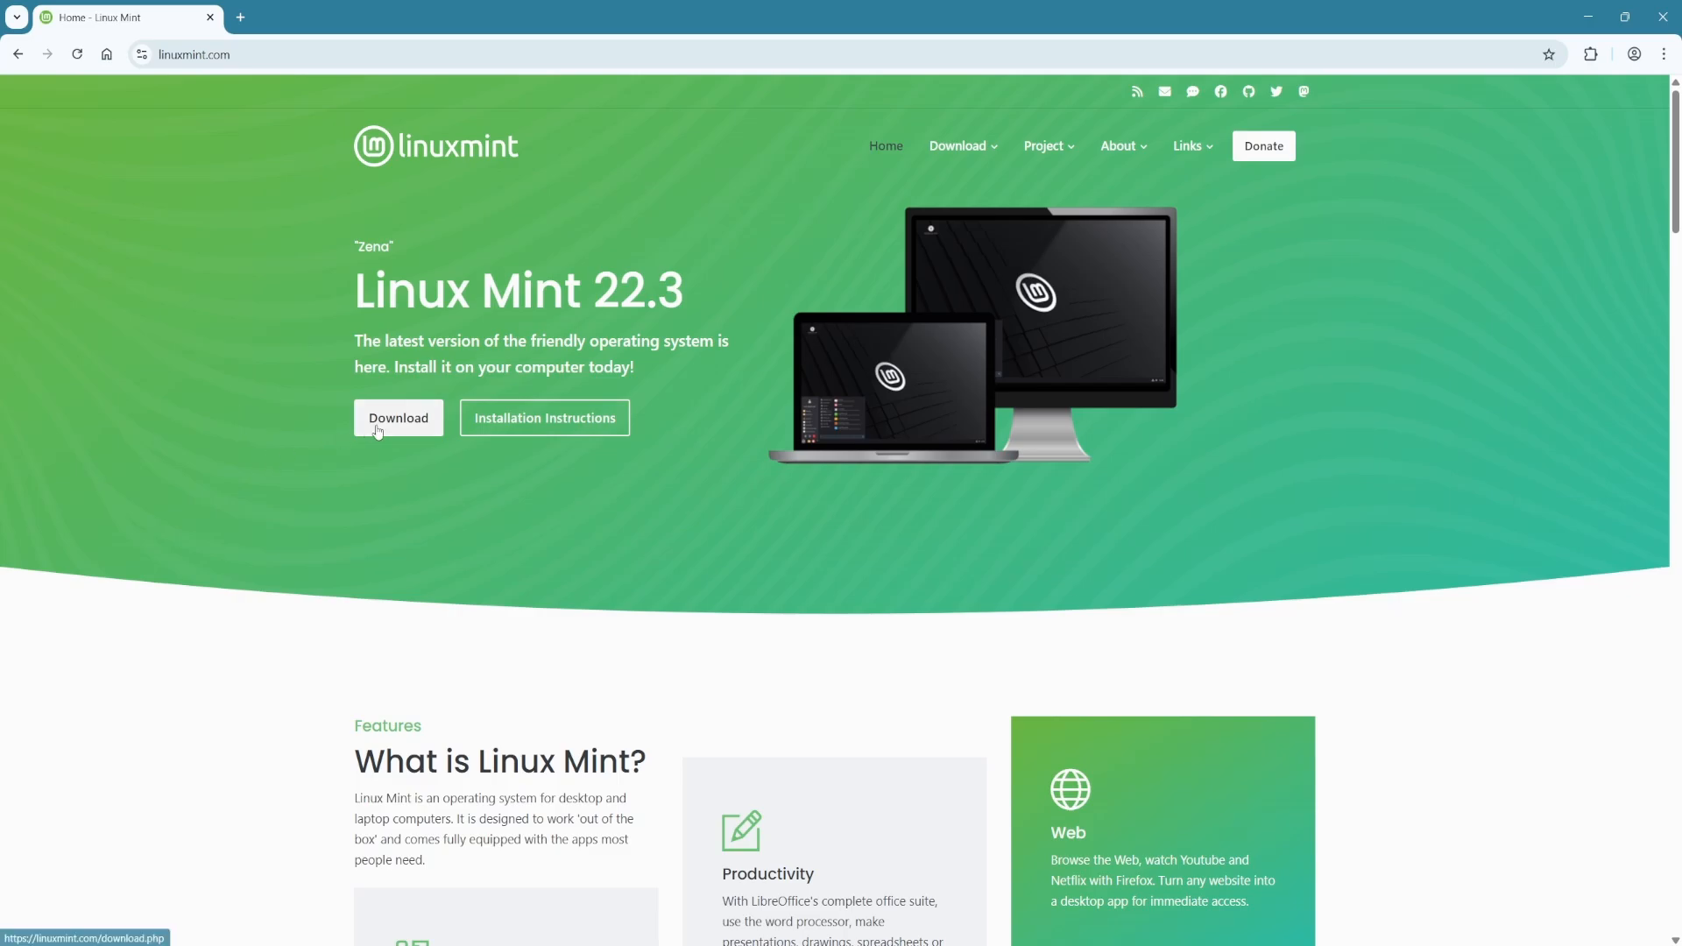
Download the 64-bit Linux Mint 22.3 Cinnamon Edition ISO from the Cicku mirror and select the ISO file on the desktop.
{"action": "left_click", "coordinate": [377, 430]}
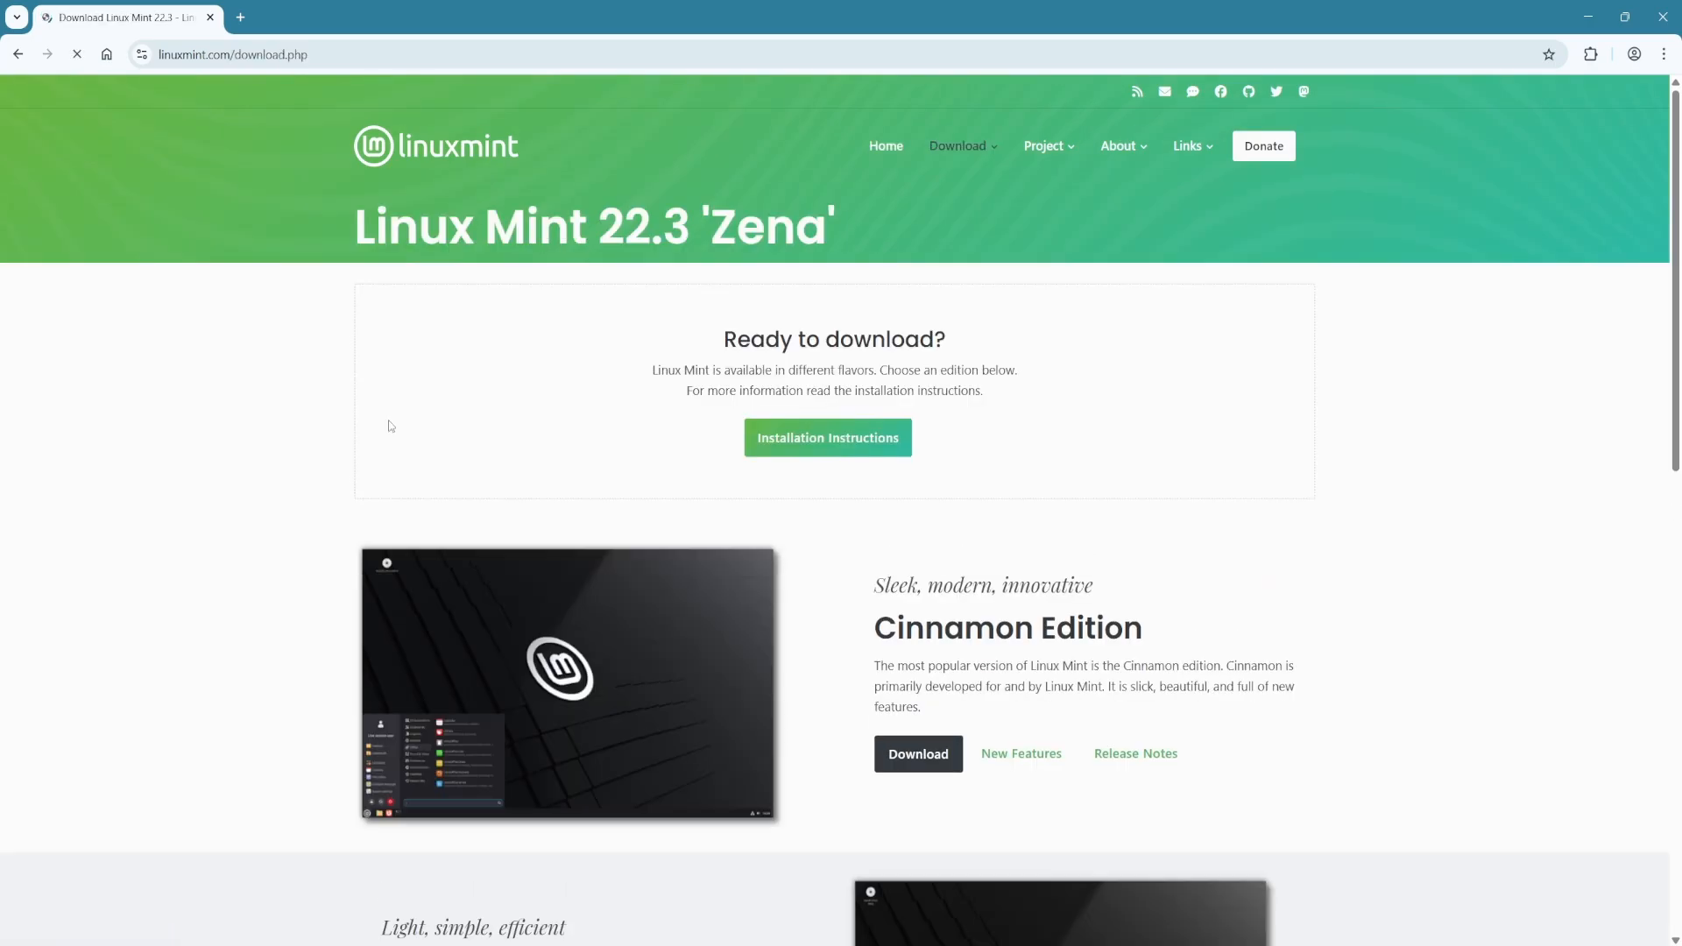
{"action": "left_click", "coordinate": [918, 757]}
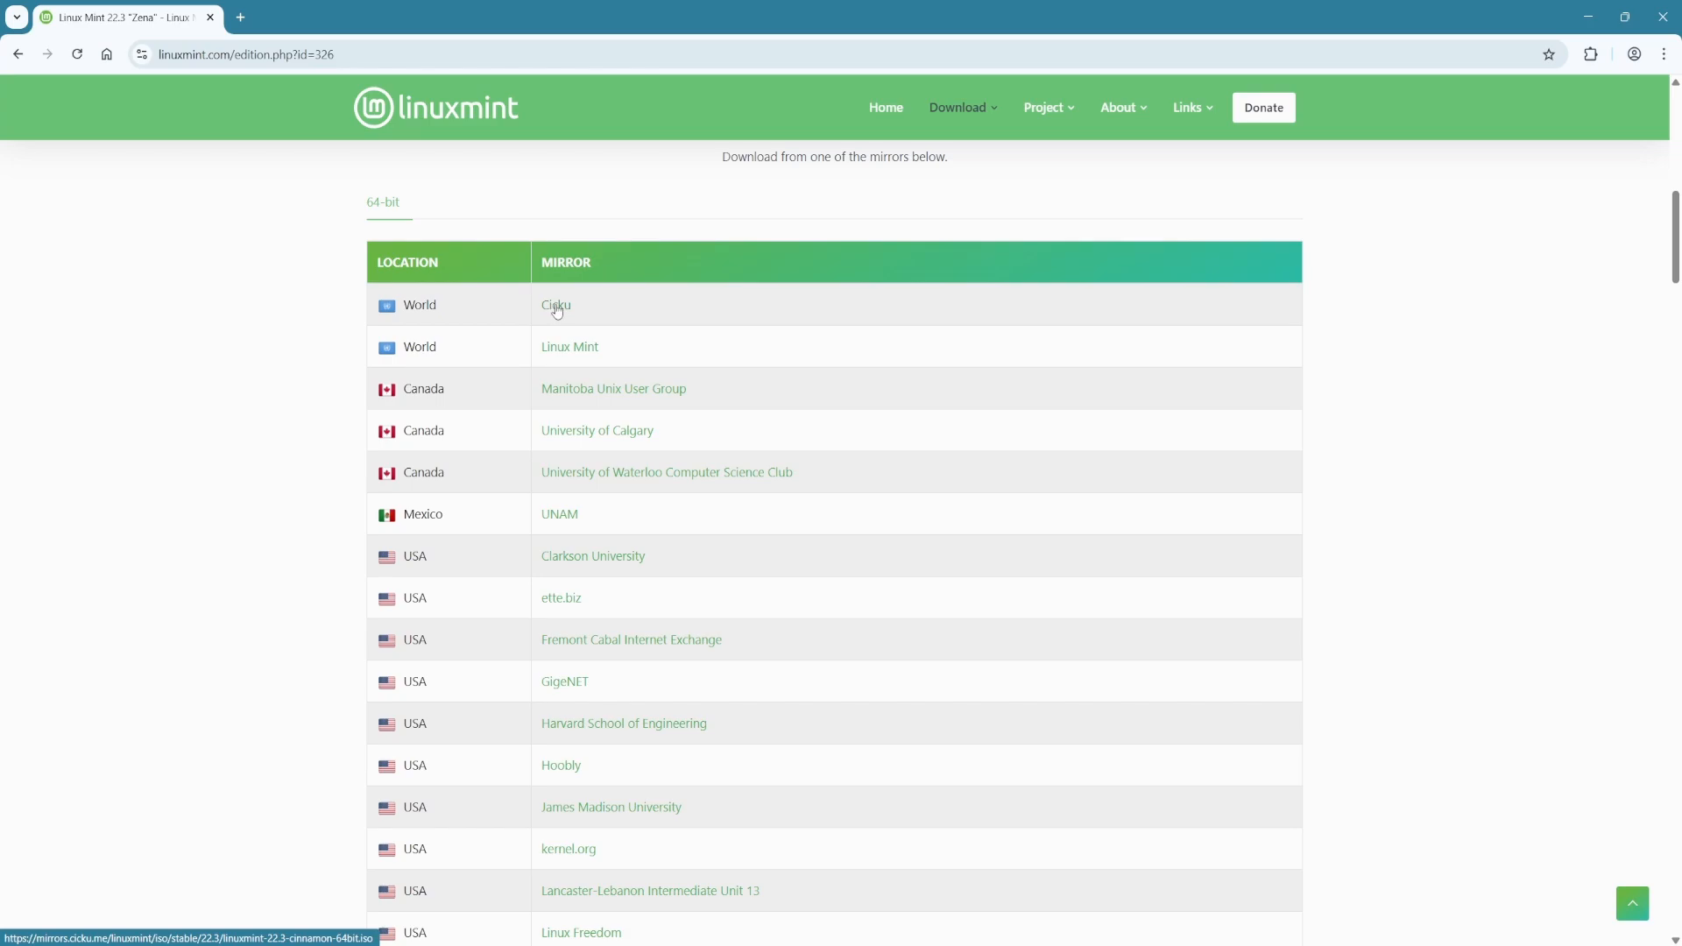
{"action": "left_click", "coordinate": [557, 311]}
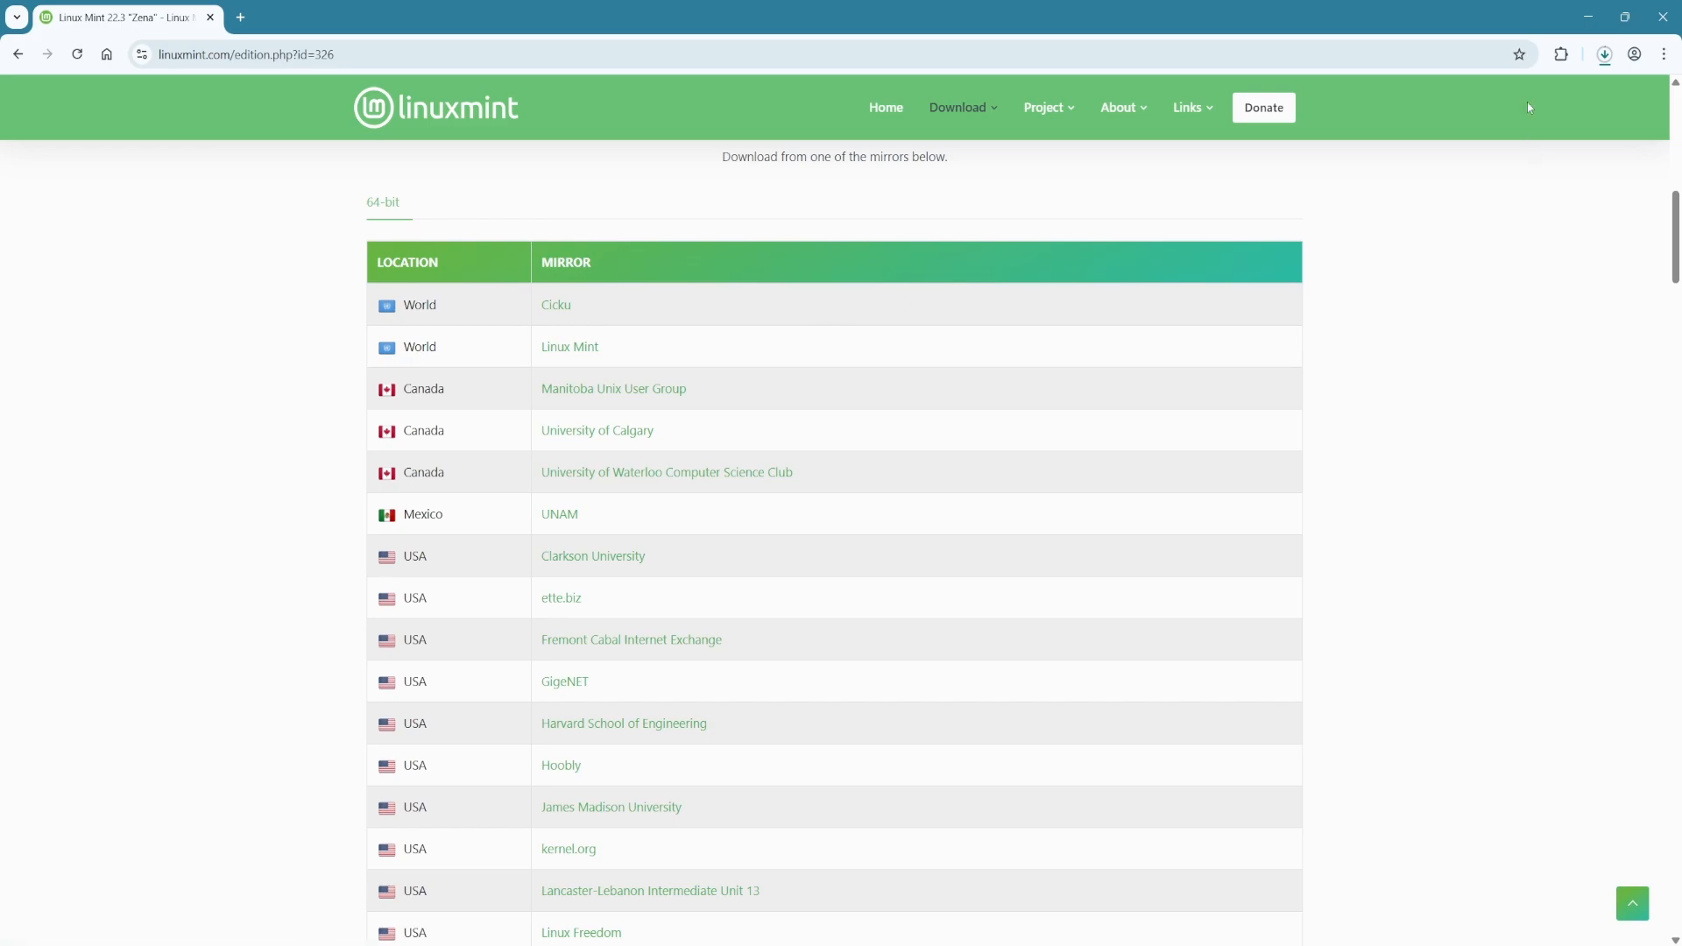
{"action": "left_click", "coordinate": [1612, 55]}
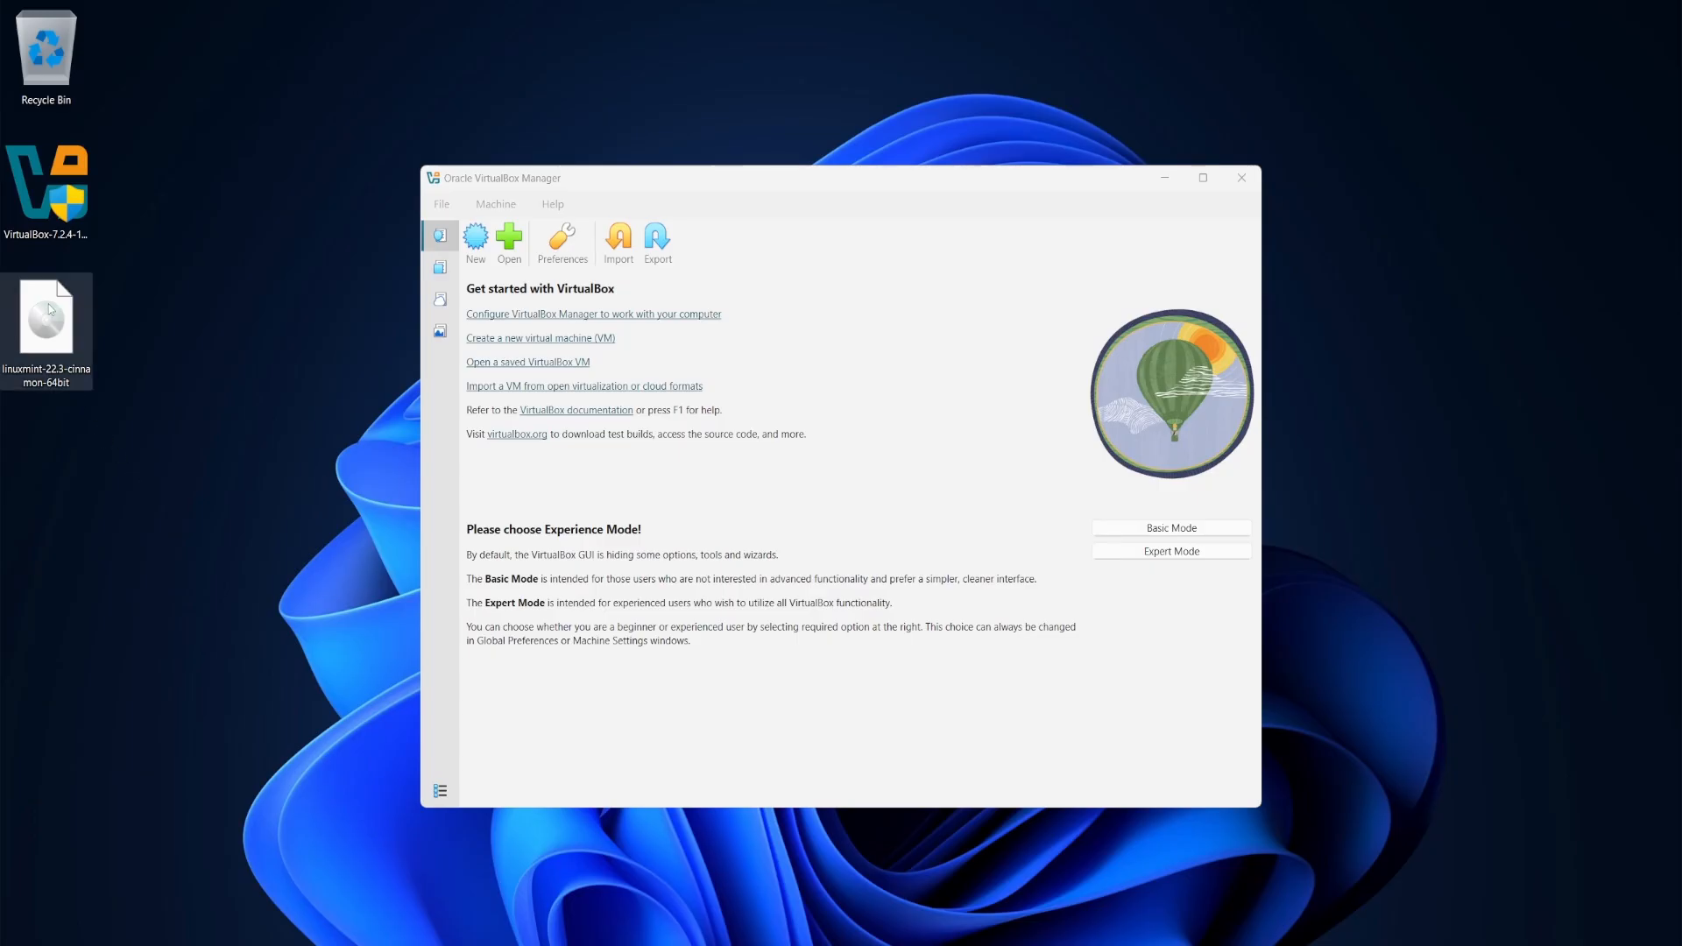
{"action": "left_click", "coordinate": [49, 304]}
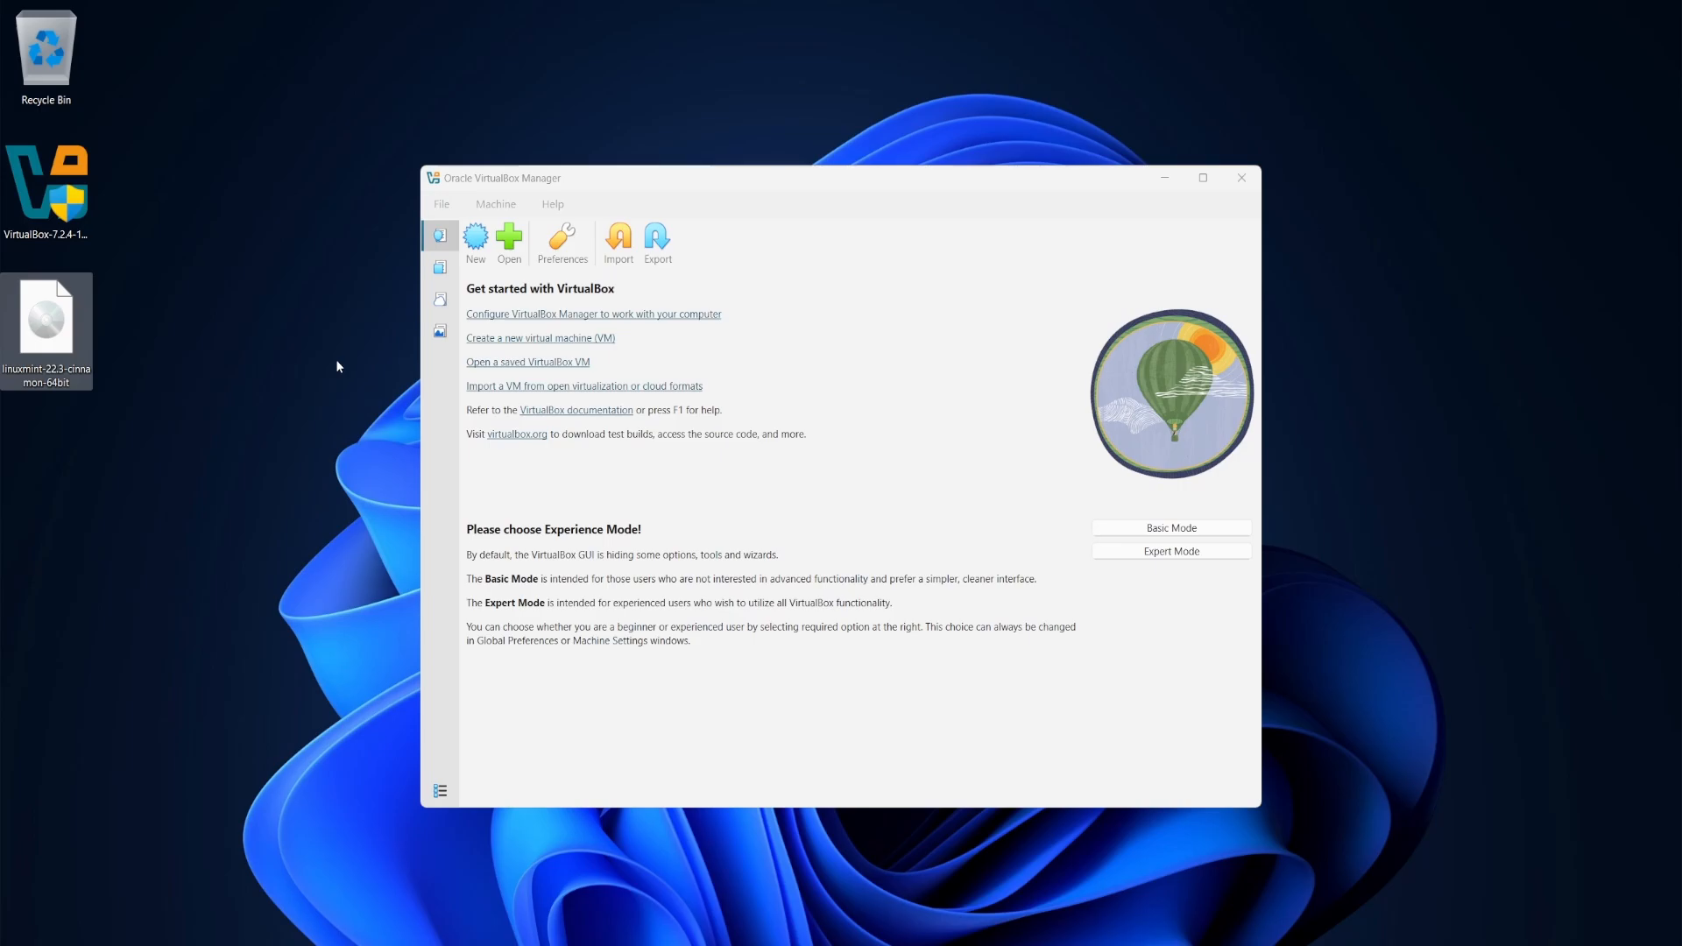
Start a new virtual machine in VirtualBox and name it linuxmint.
{"action": "left_click", "coordinate": [479, 238]}
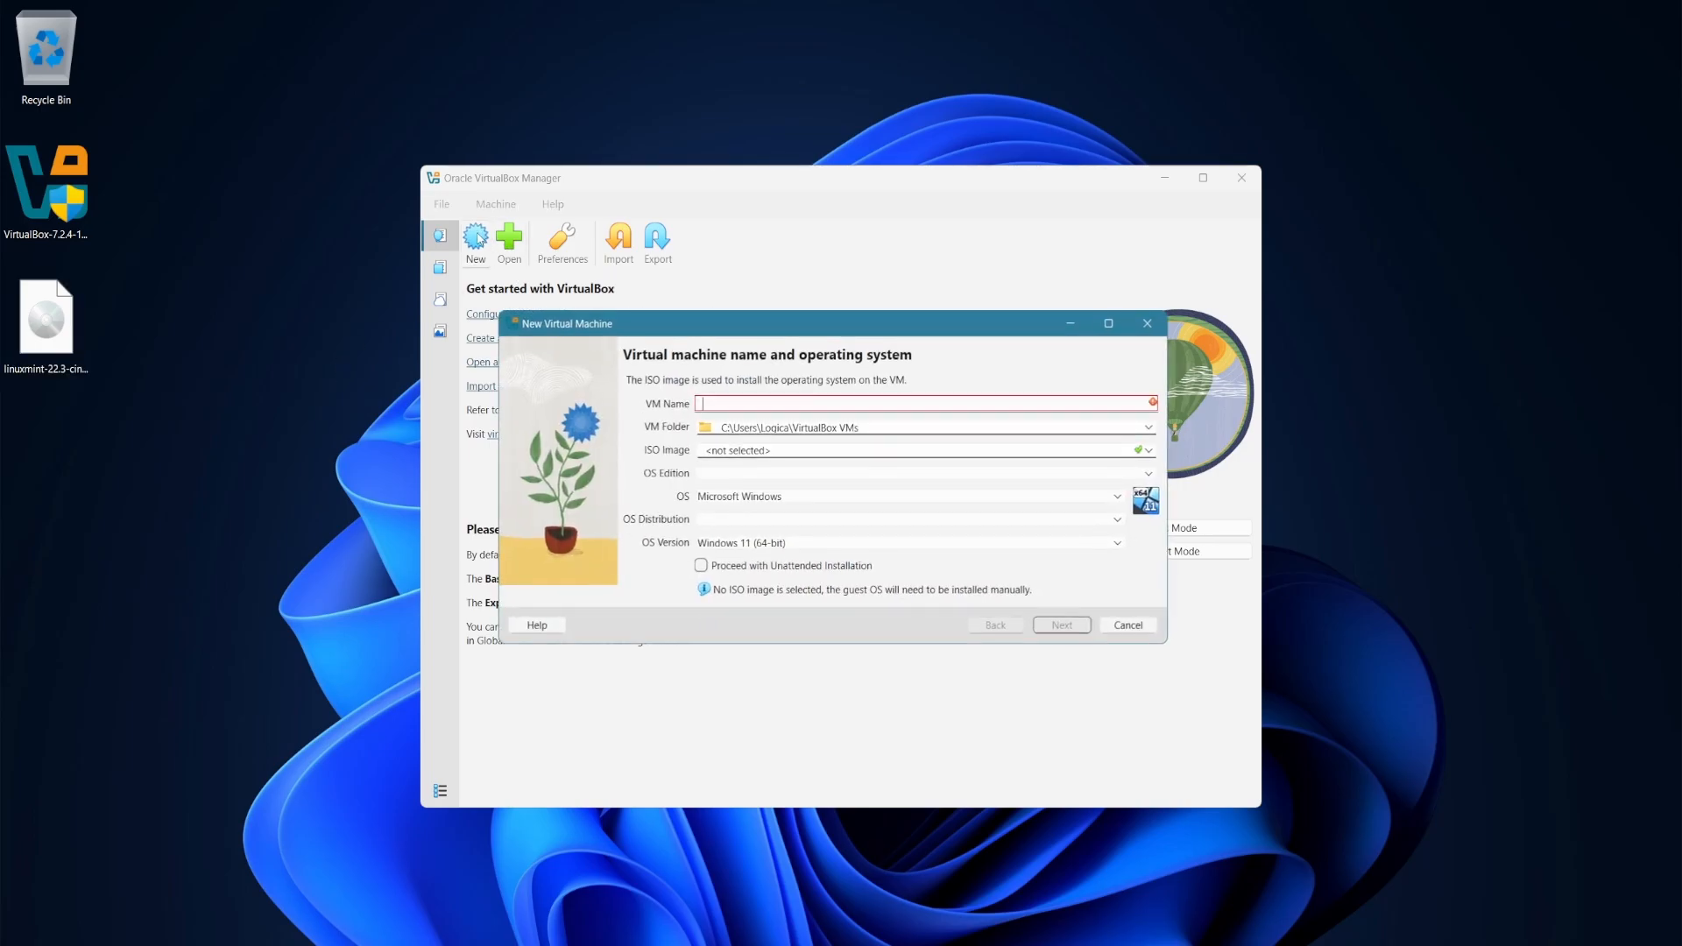
{"action": "type", "text": "lin"}
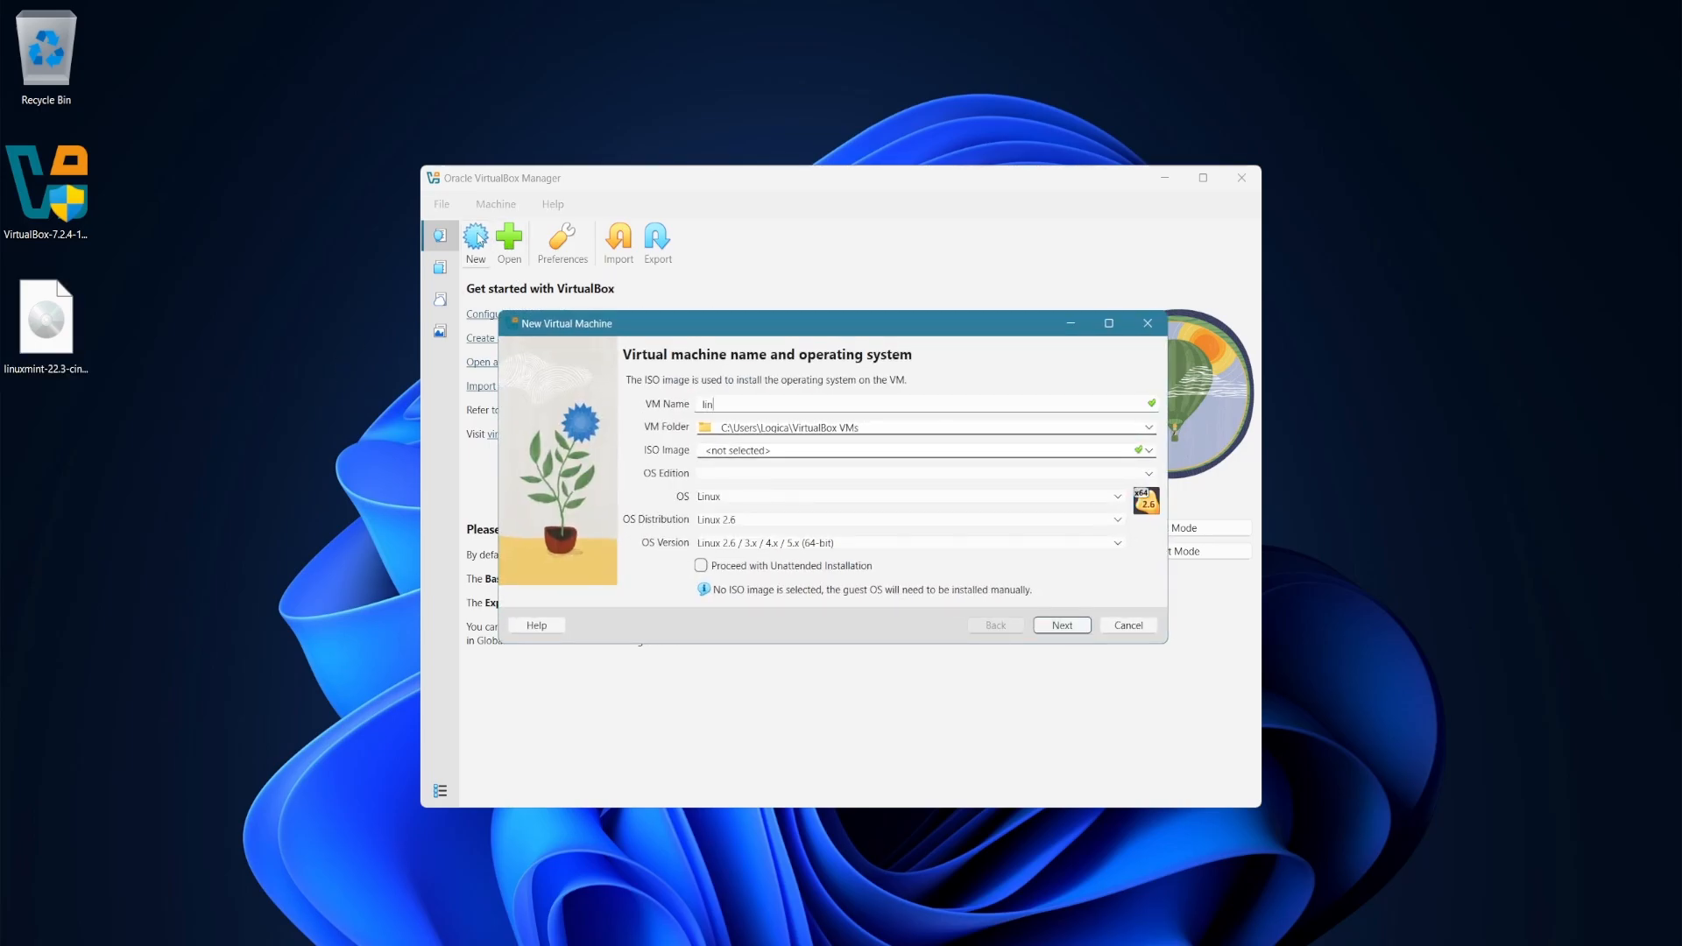
{"action": "type", "text": "uxmint"}
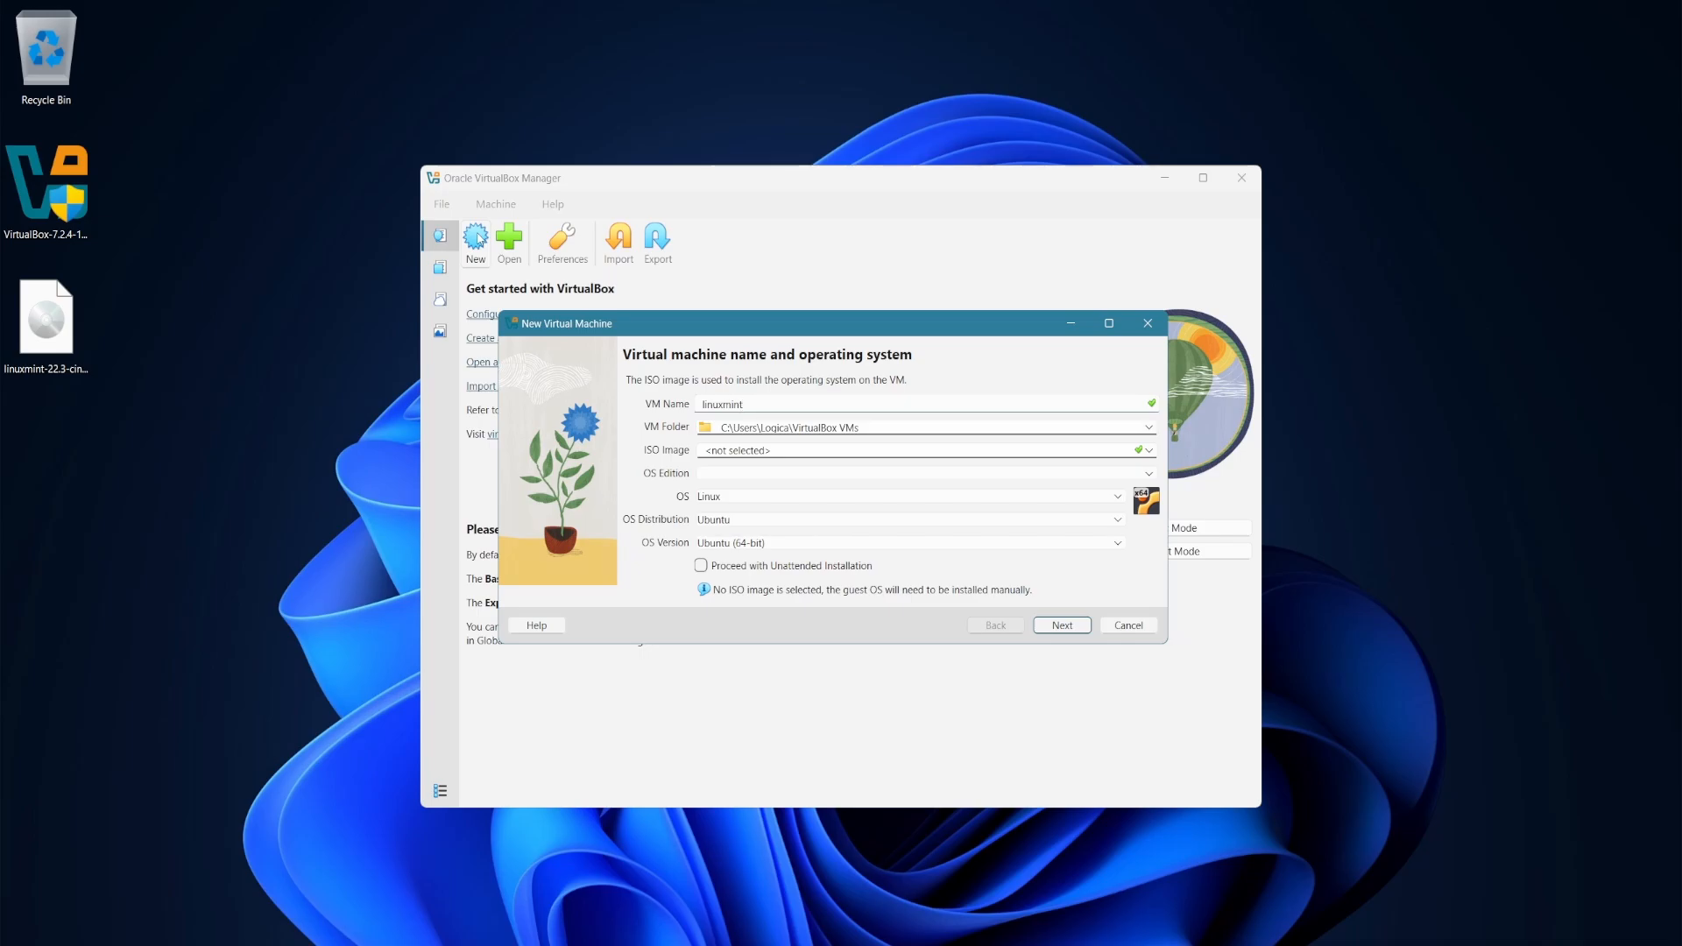
Assign linuxmint-22.3-cinnamon-64bit as the ISO image, turn off unattended installation and continue to the virtual hardware settings.
{"action": "left_click", "coordinate": [1149, 451]}
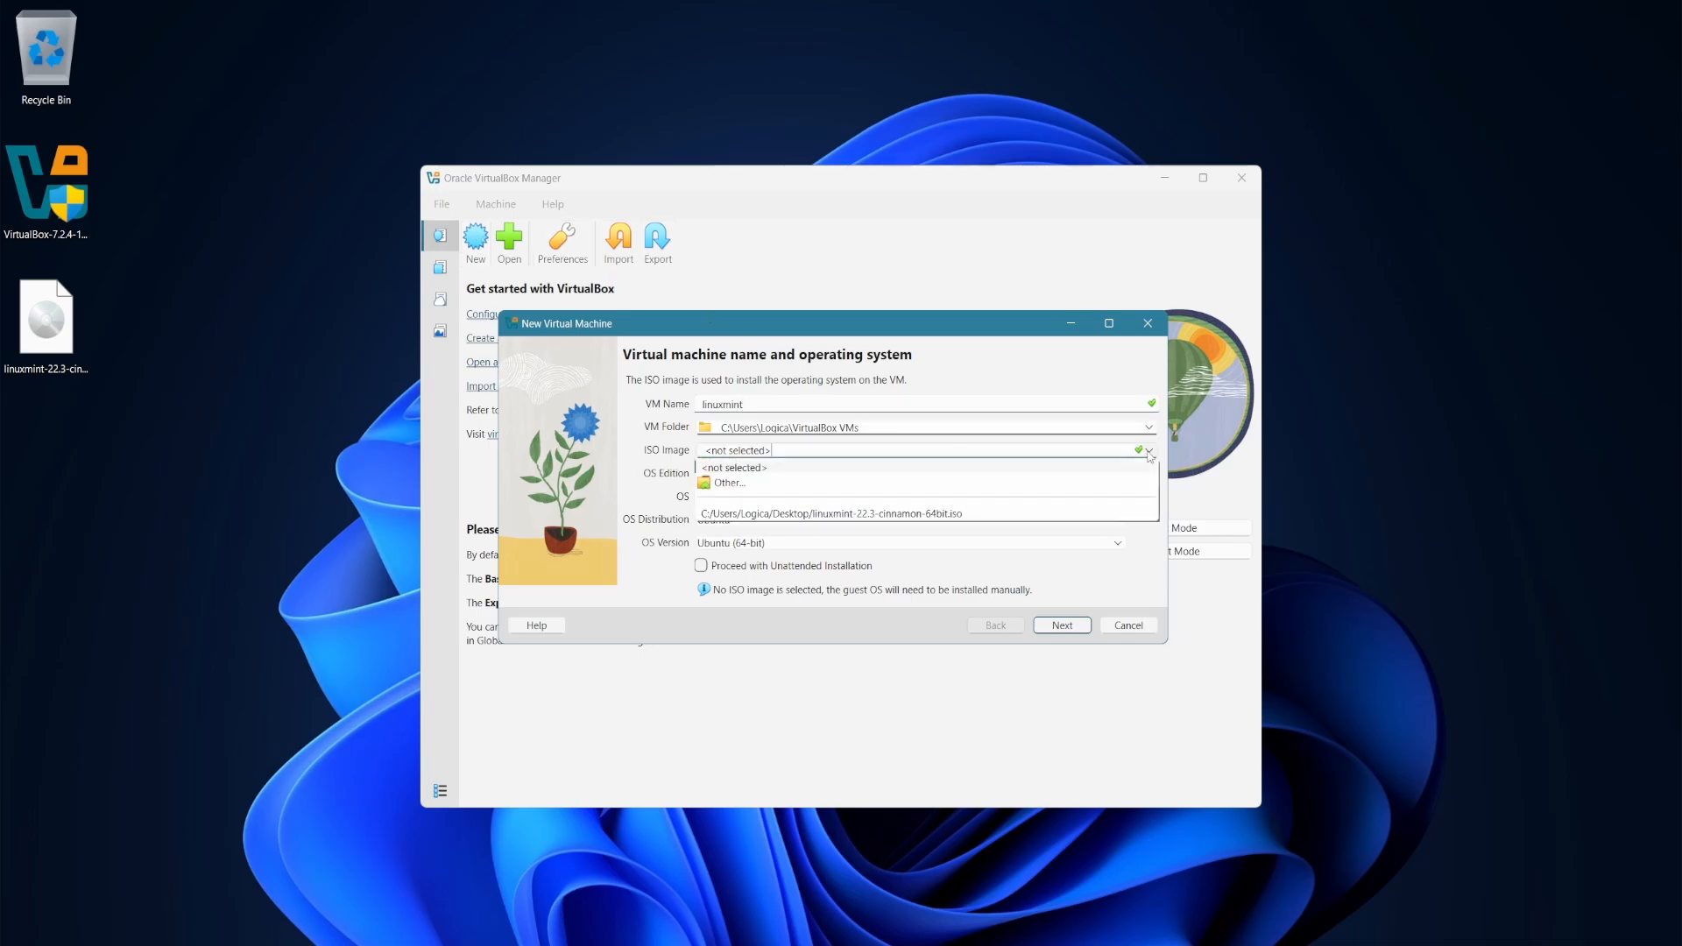
{"action": "left_click", "coordinate": [965, 482]}
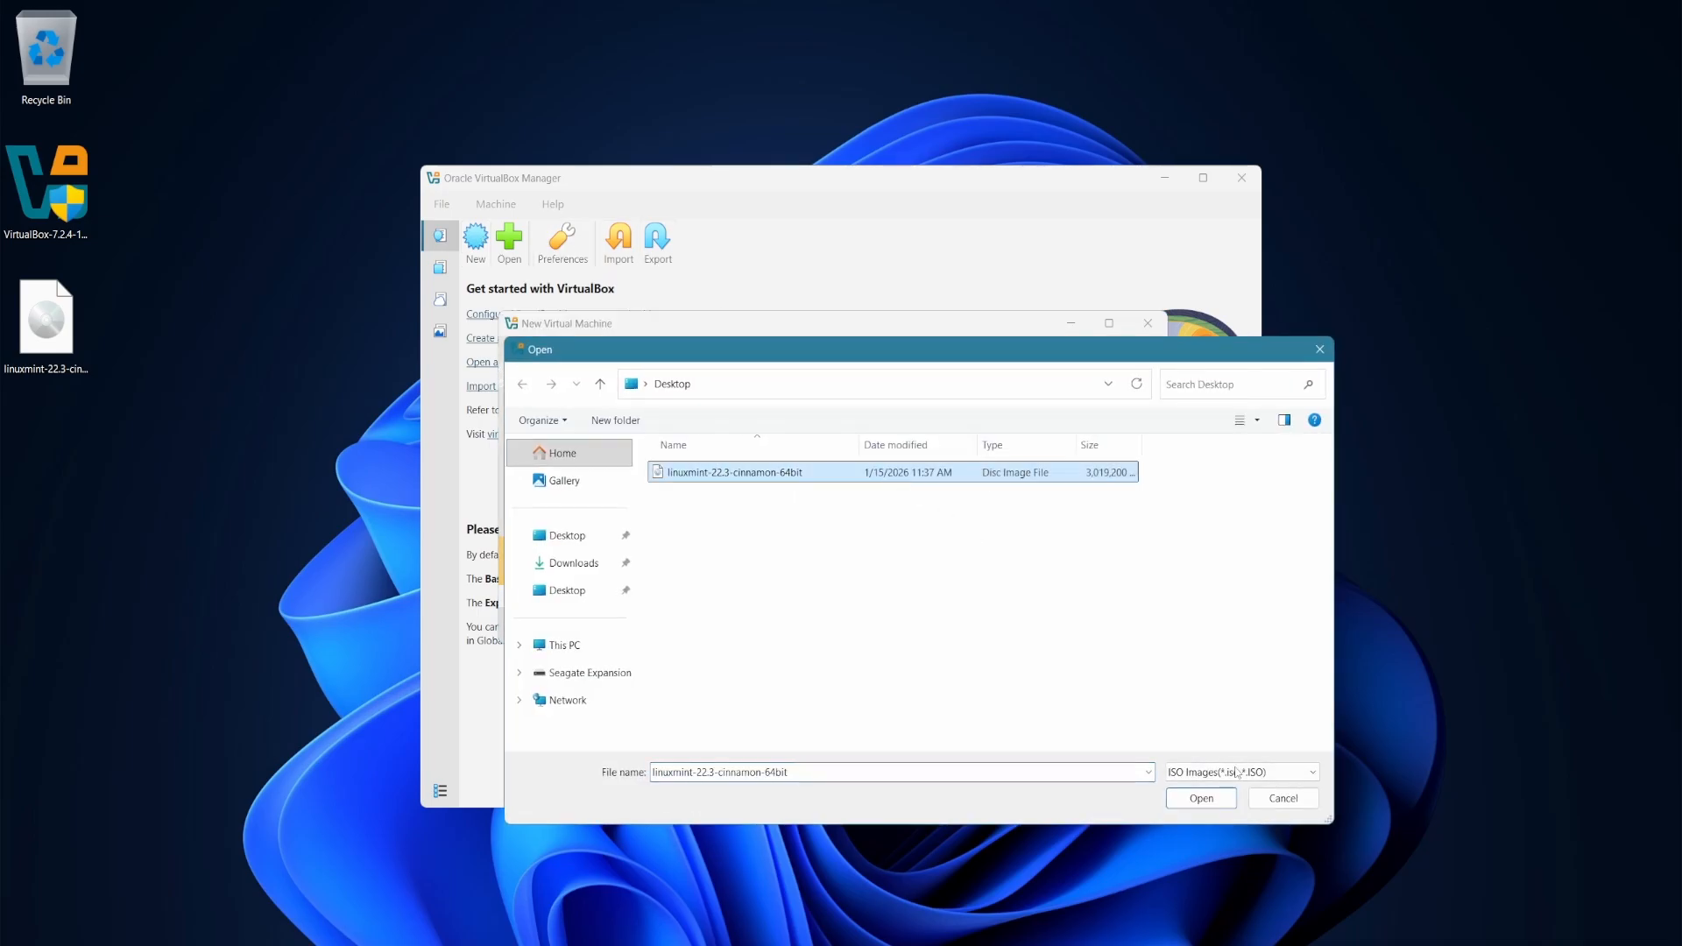
{"action": "left_click", "coordinate": [1218, 801]}
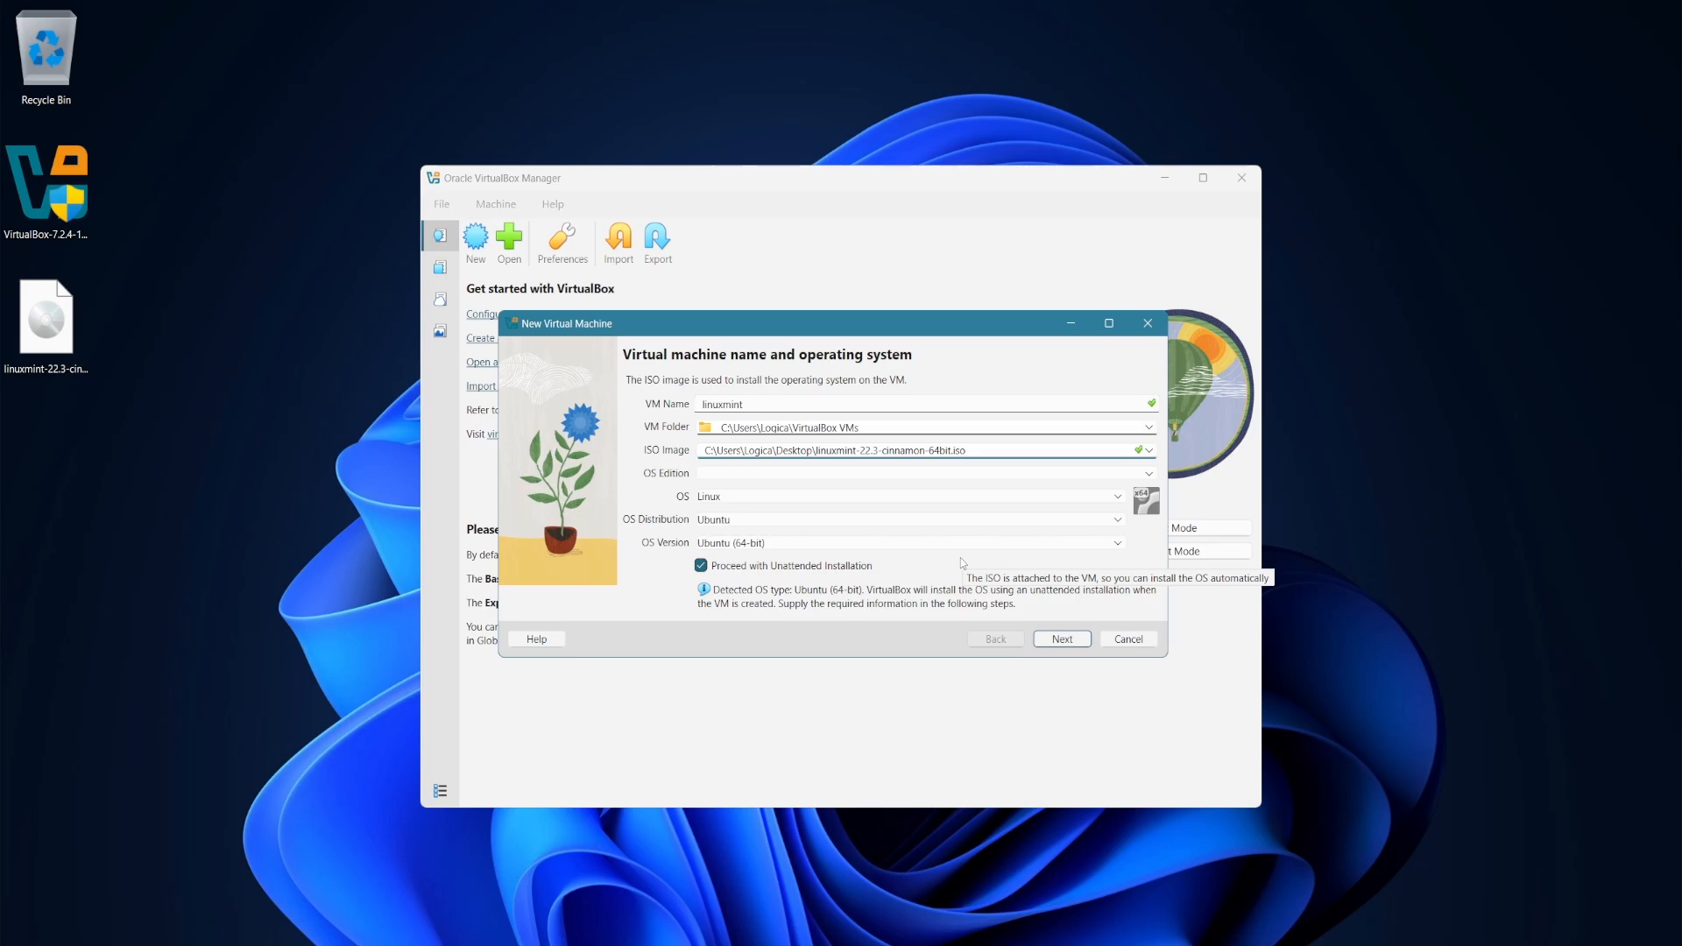
{"action": "left_click", "coordinate": [837, 566]}
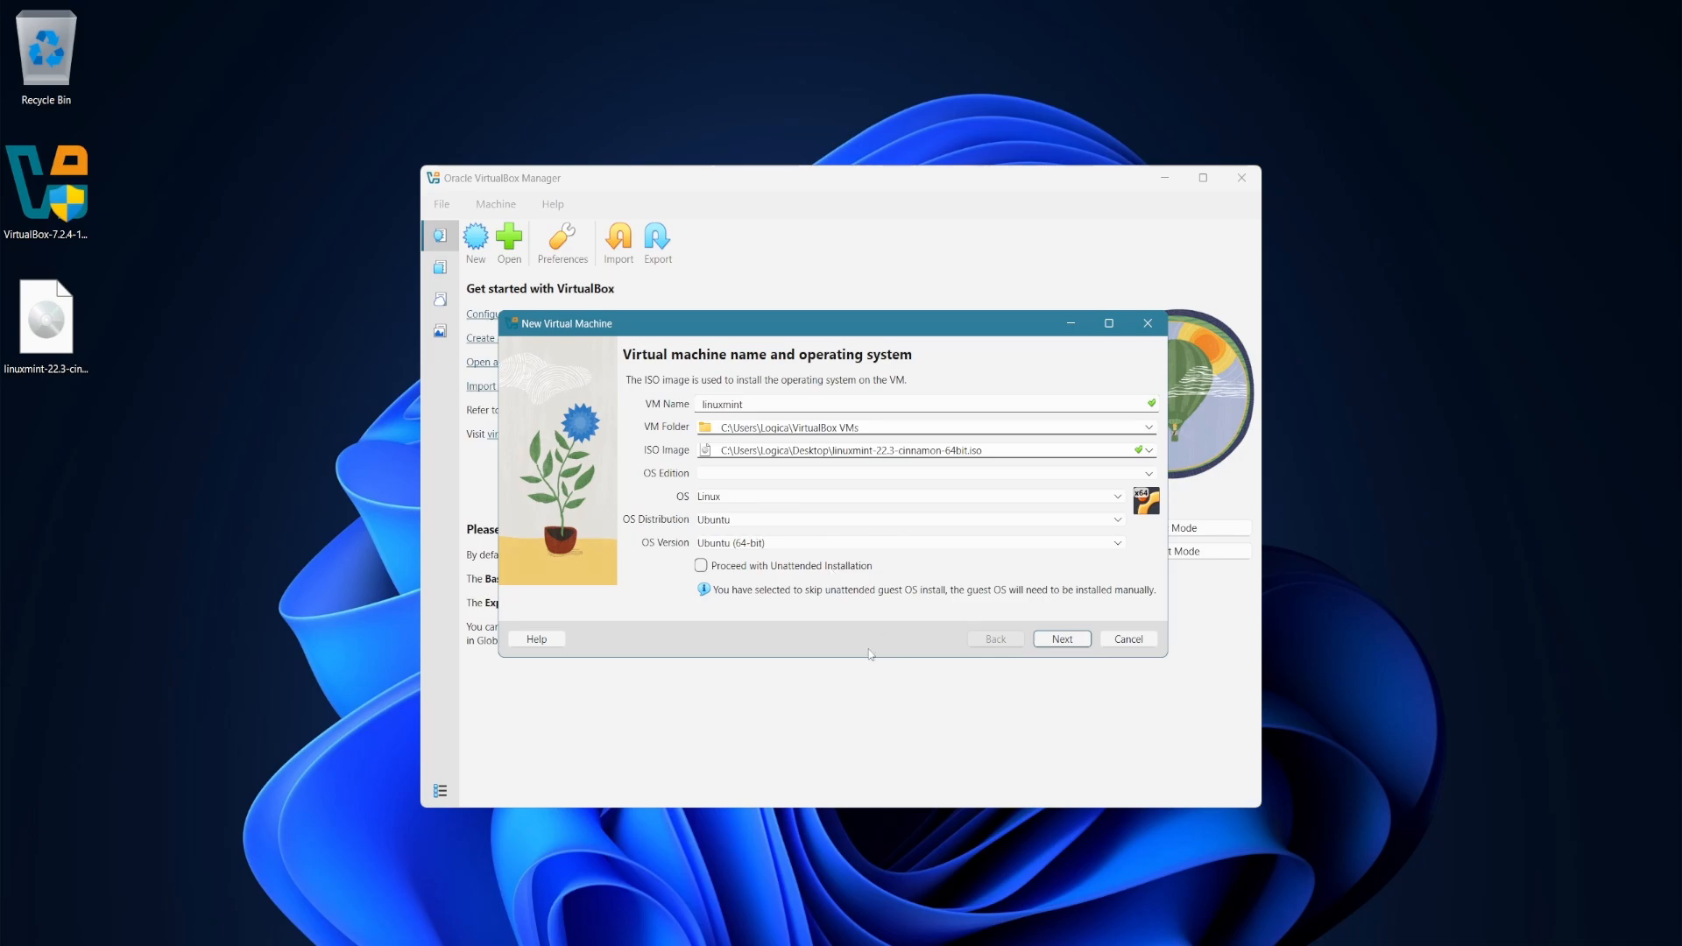
{"action": "left_click", "coordinate": [1061, 641]}
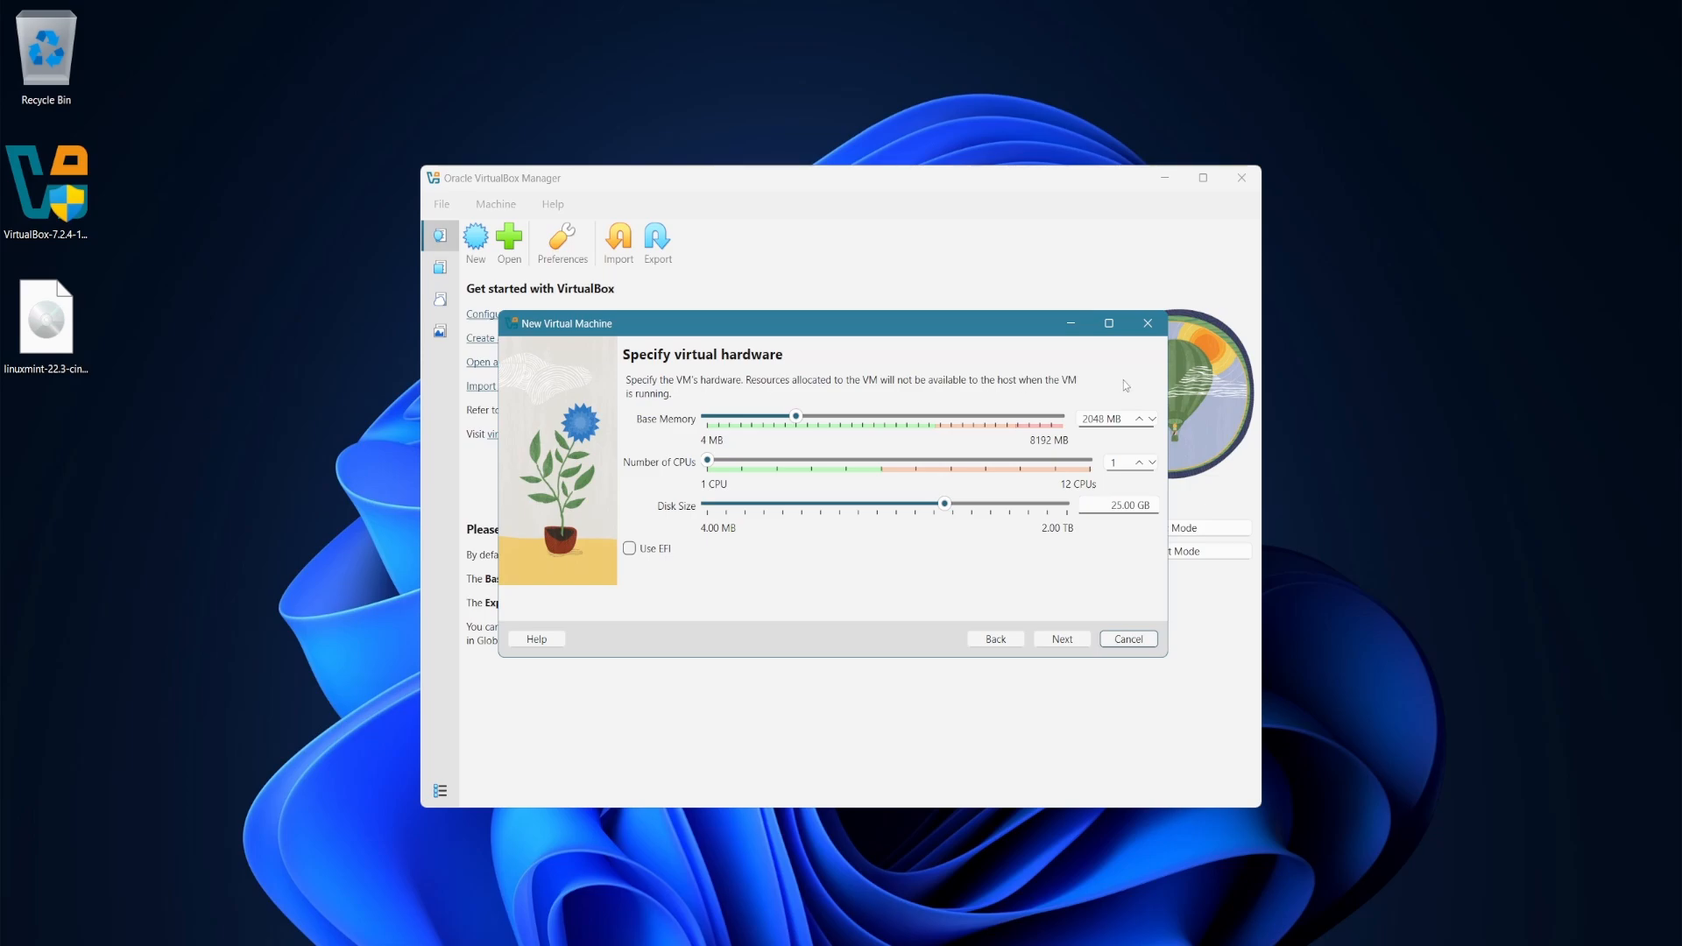
Give the virtual machine 4 CPUs, enable EFI and finish creating it.
{"action": "left_click", "coordinate": [1123, 418]}
{"action": "left_click", "coordinate": [1140, 463]}
{"action": "left_click", "coordinate": [1139, 463]}
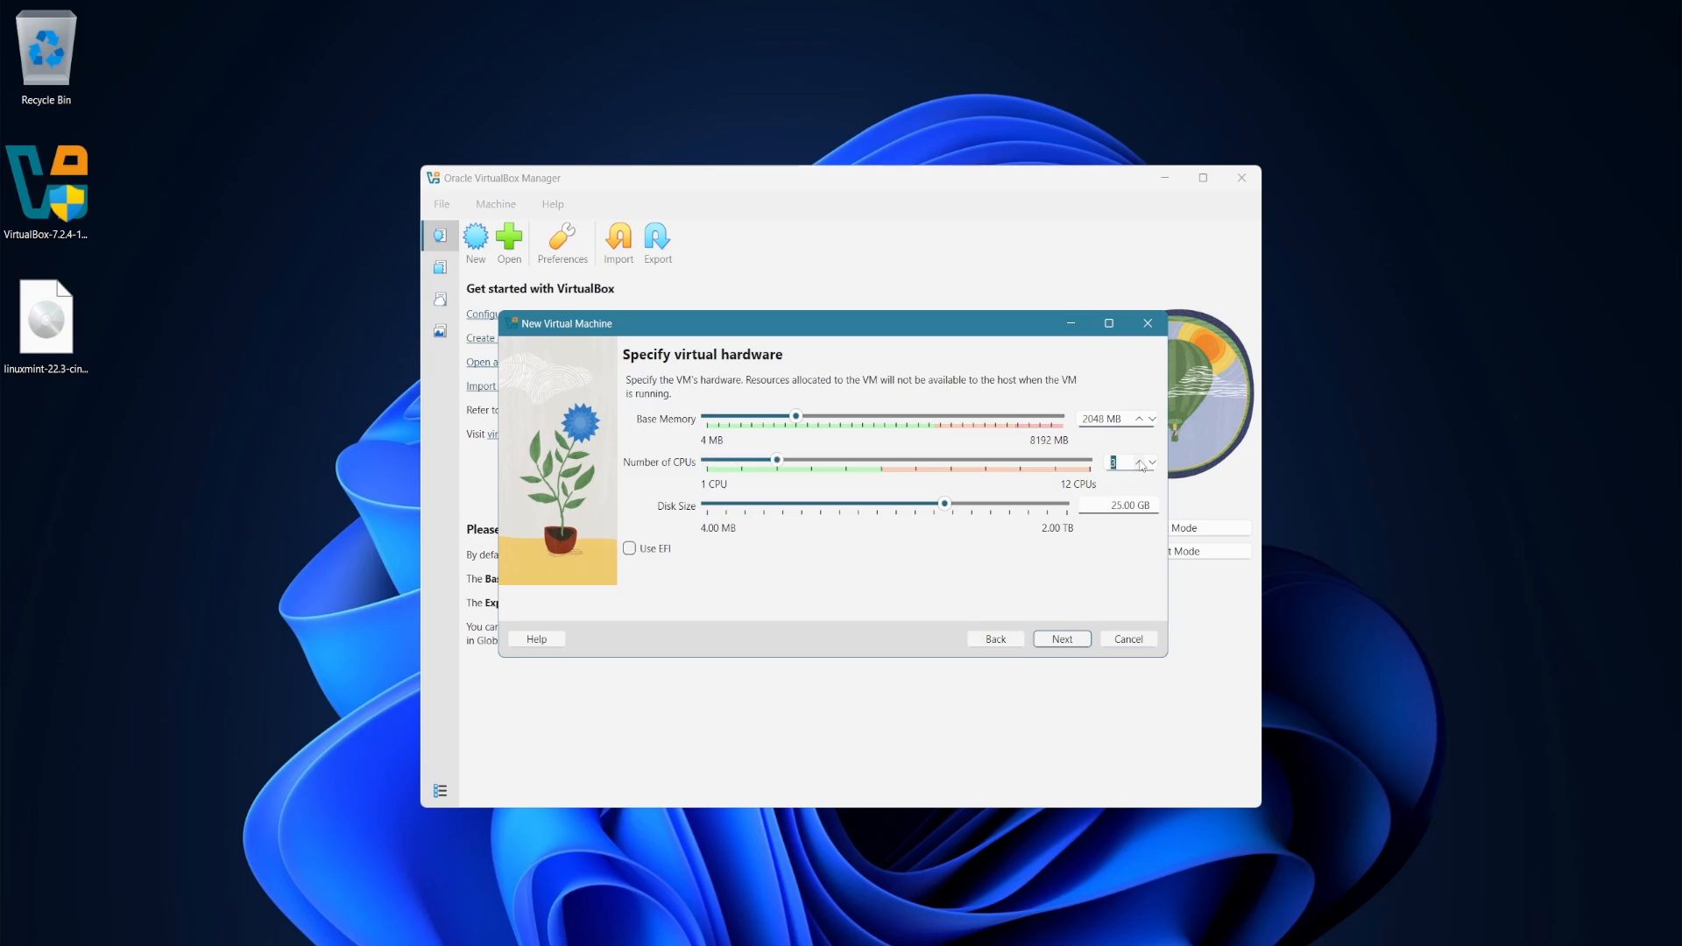
{"action": "left_click", "coordinate": [1139, 463]}
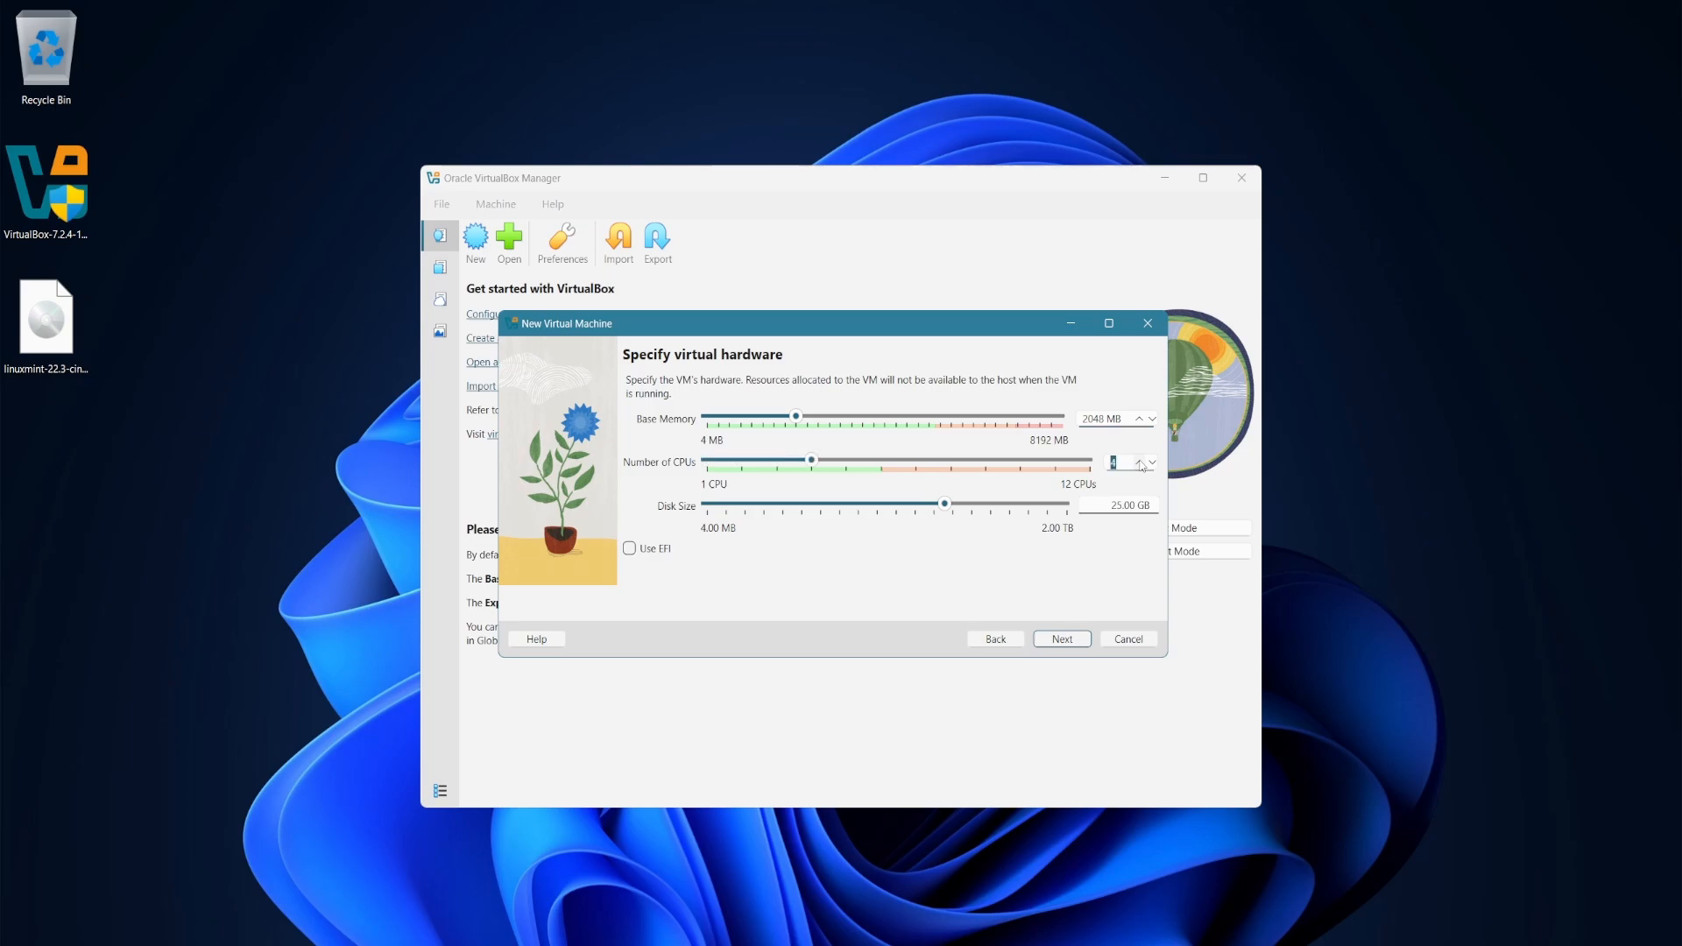
{"action": "left_click", "coordinate": [1106, 505]}
{"action": "left_click", "coordinate": [656, 555]}
{"action": "left_click", "coordinate": [1062, 639]}
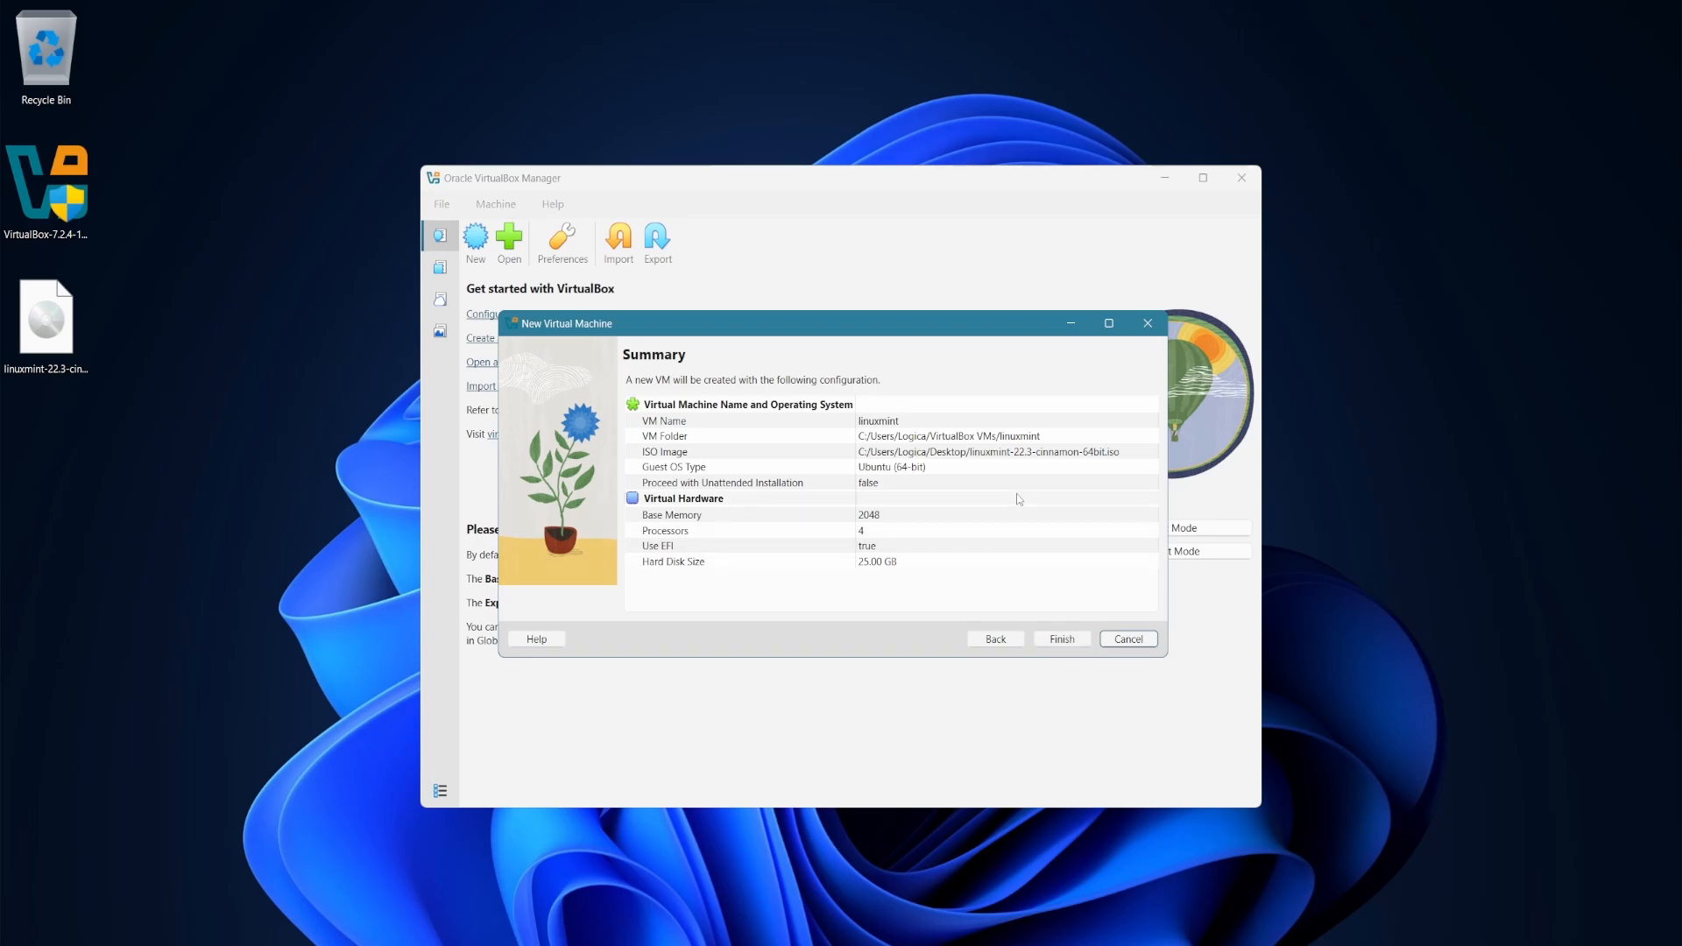
{"action": "left_click", "coordinate": [1069, 639]}
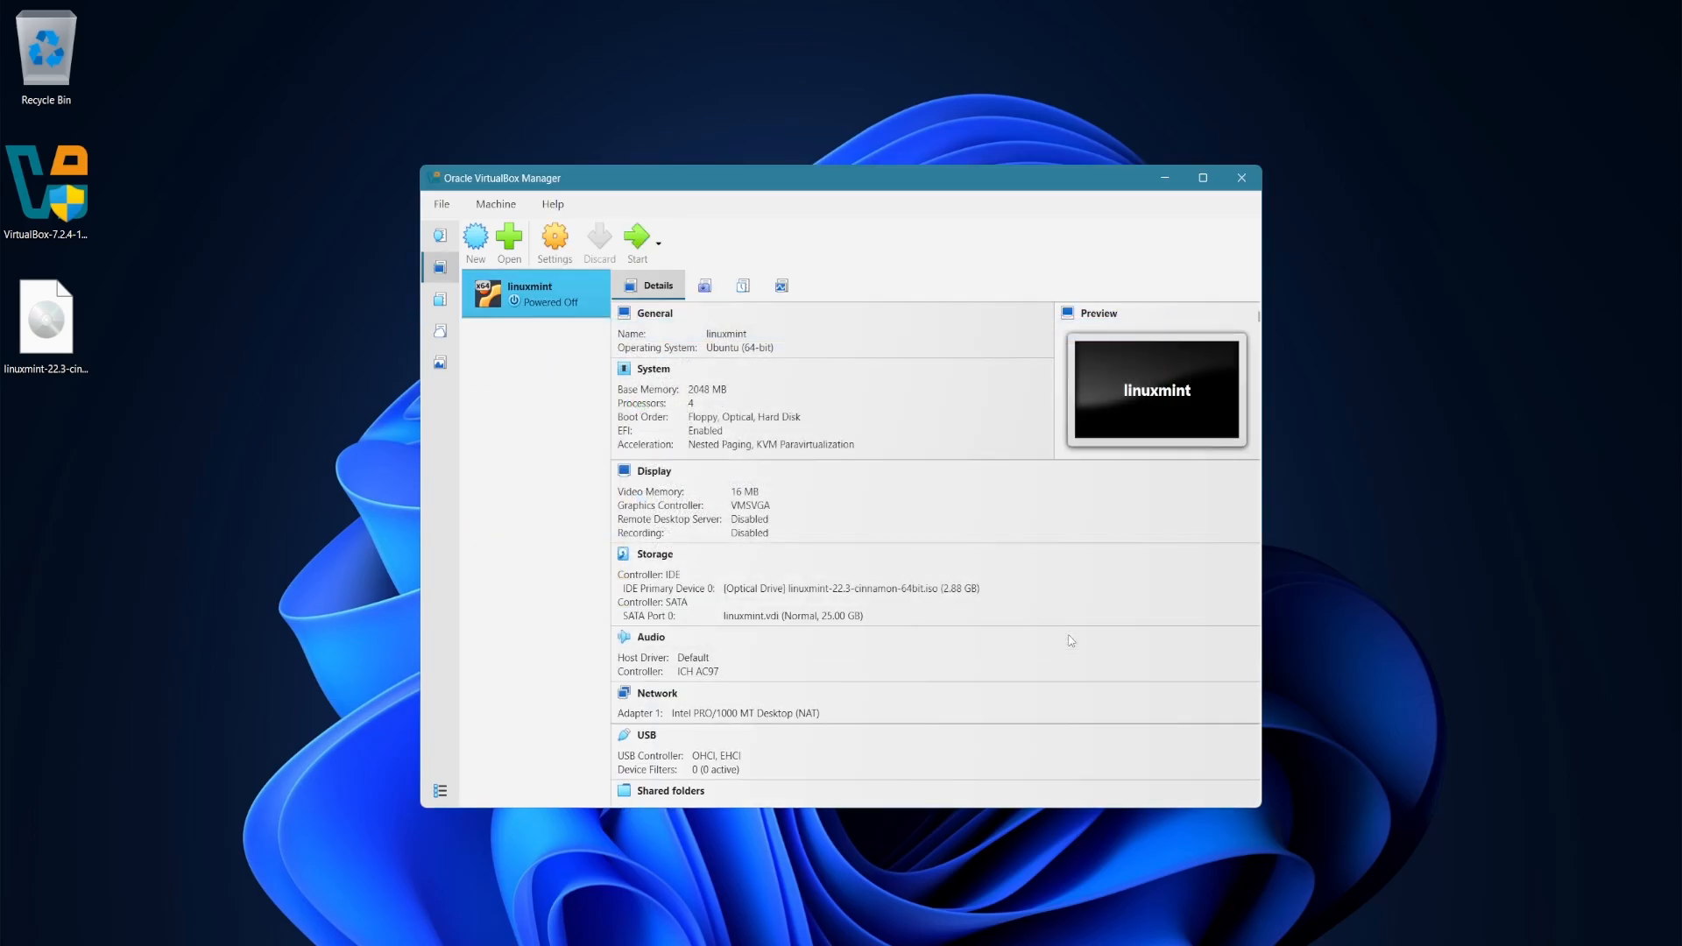
Start the linuxmint virtual machine and dismiss the keyboard capture notification.
{"action": "left_click", "coordinate": [630, 244]}
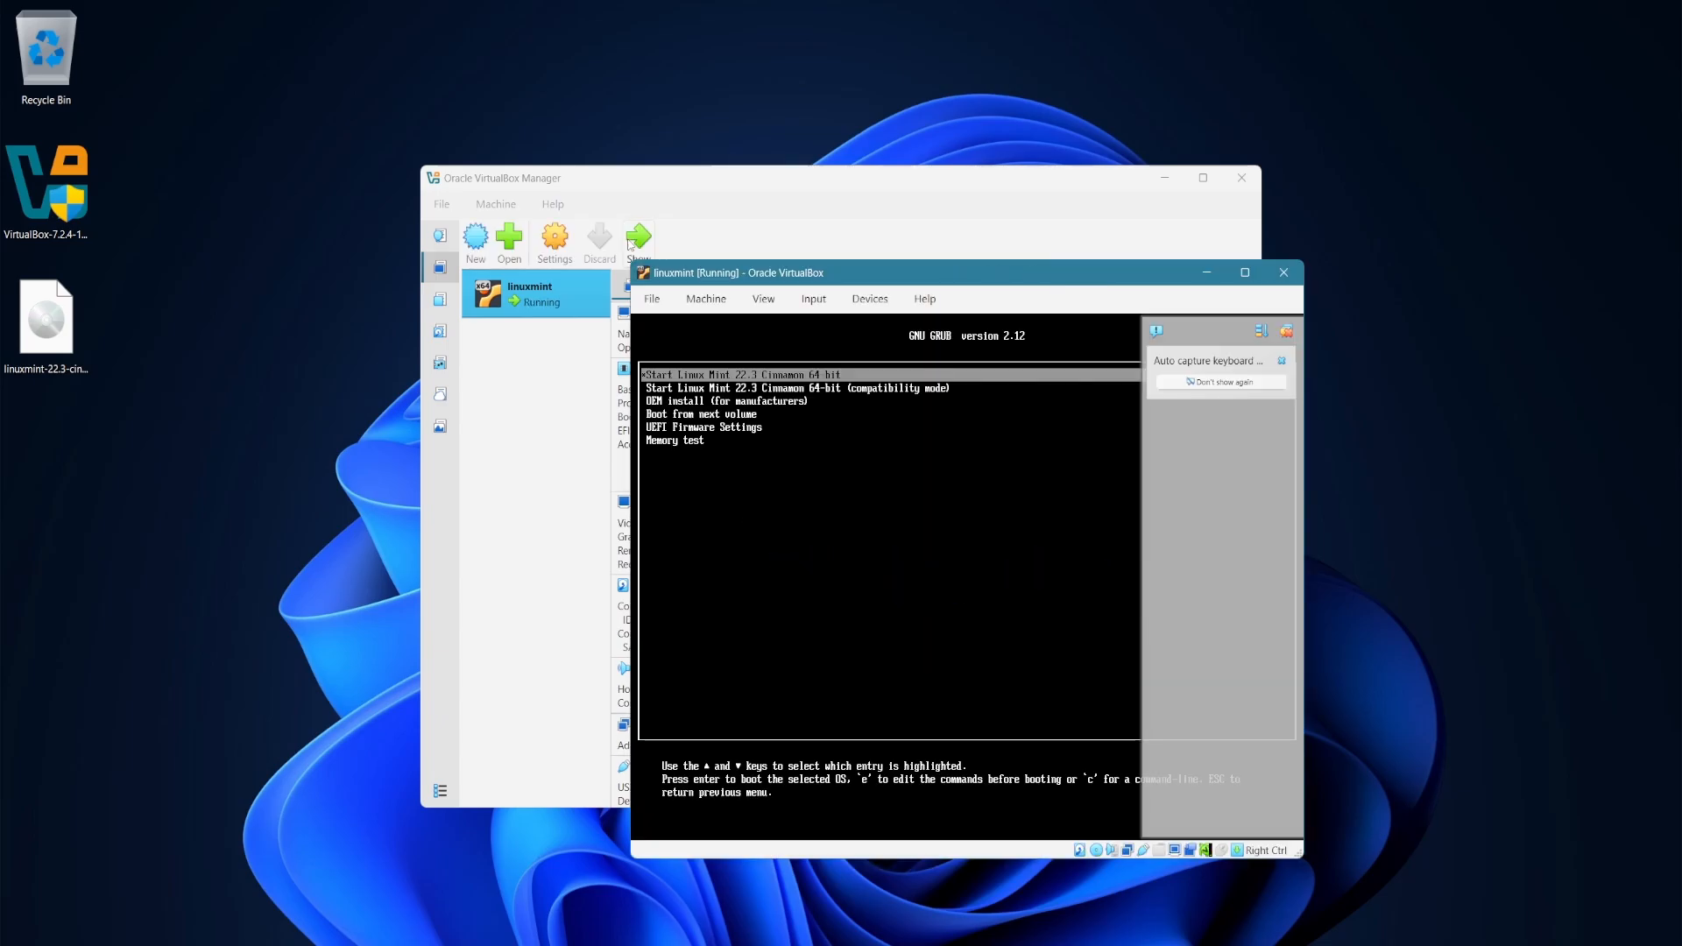
{"action": "left_click", "coordinate": [1282, 361]}
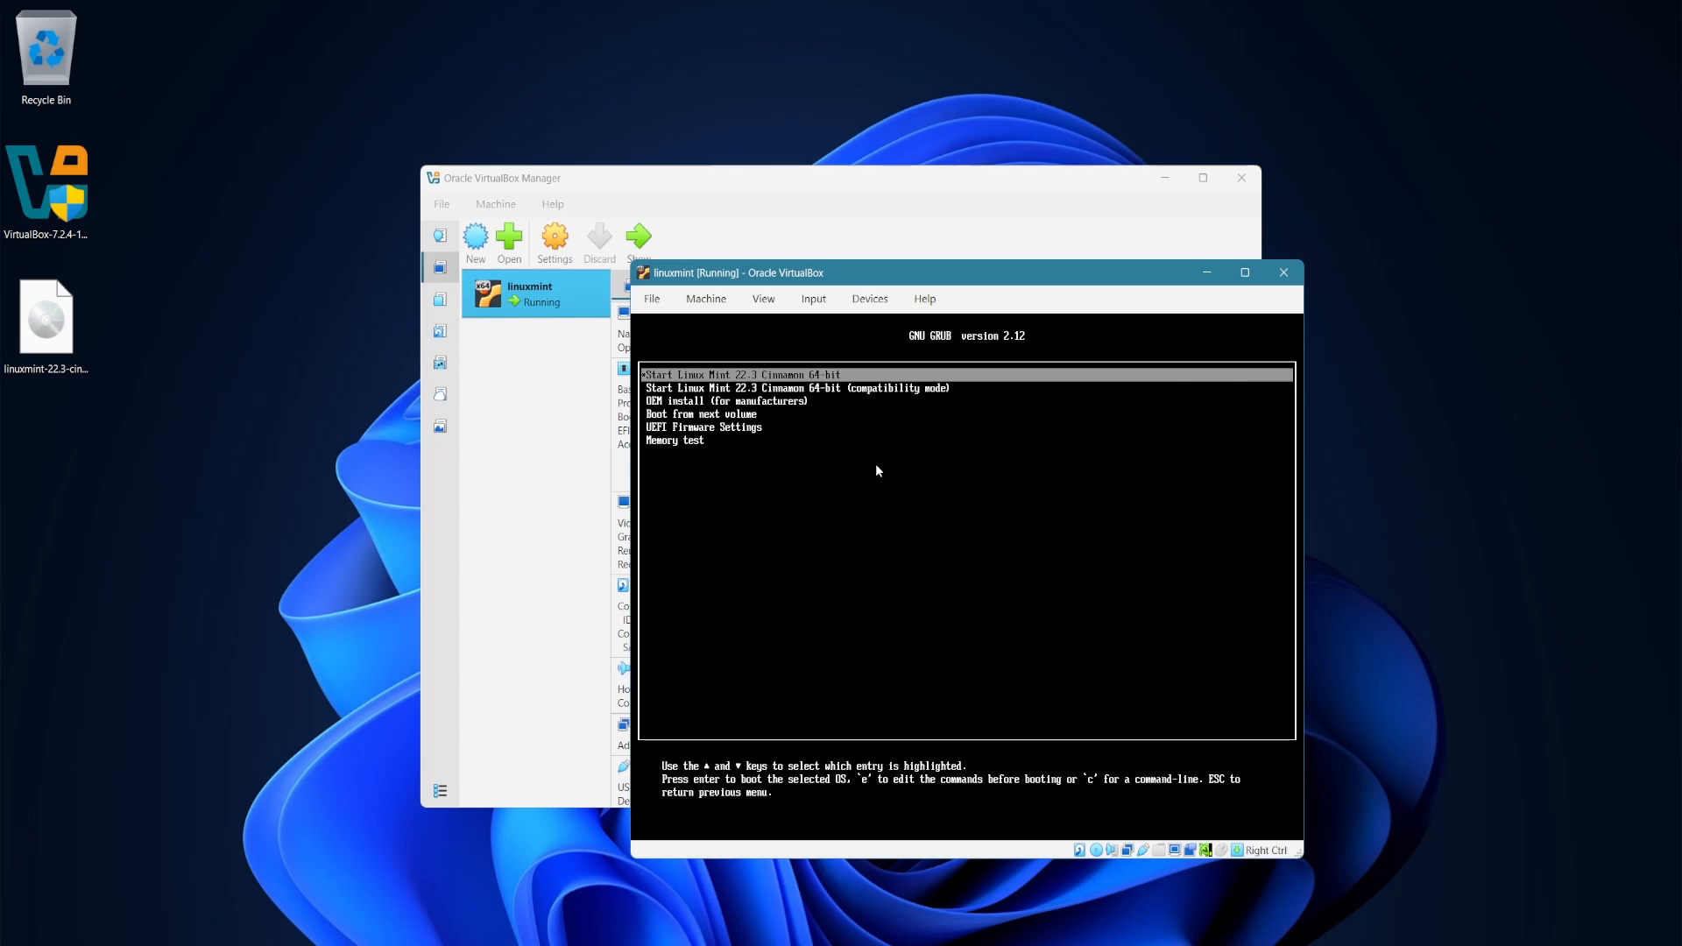
Look through the GRUB boot entries down to Memory test and return to the first entry.
{"action": "key", "text": "Down"}
{"action": "key", "text": "Down"}
{"action": "key", "text": "Down"}
{"action": "key", "text": "Down"}
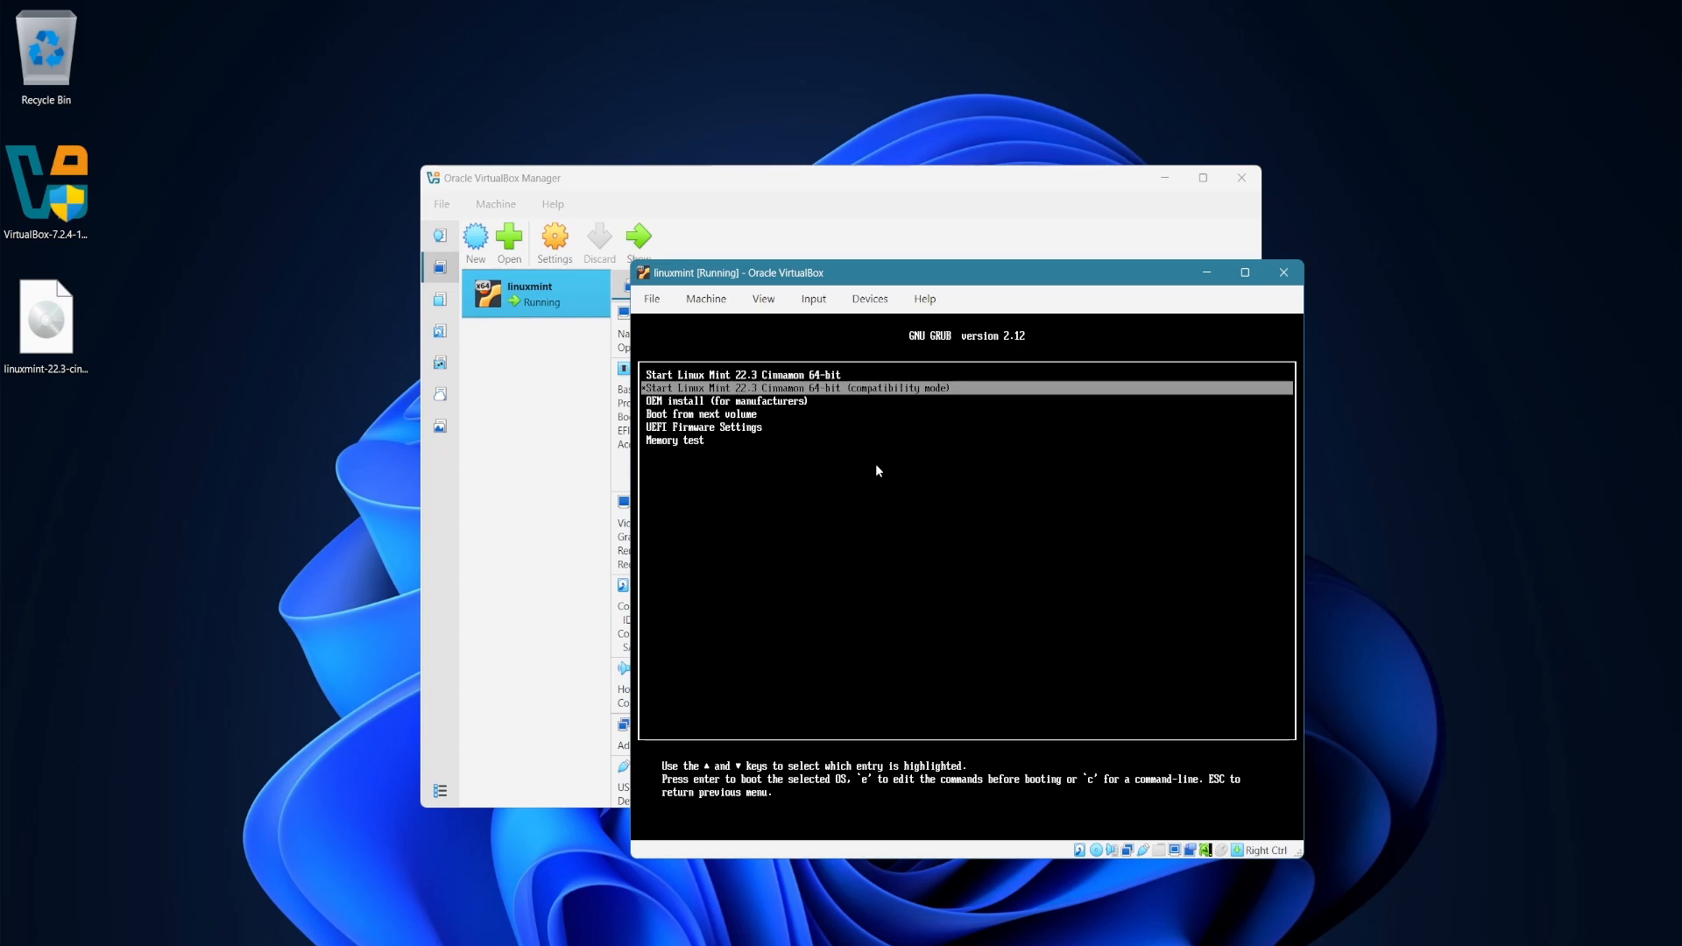
{"action": "key", "text": "Down"}
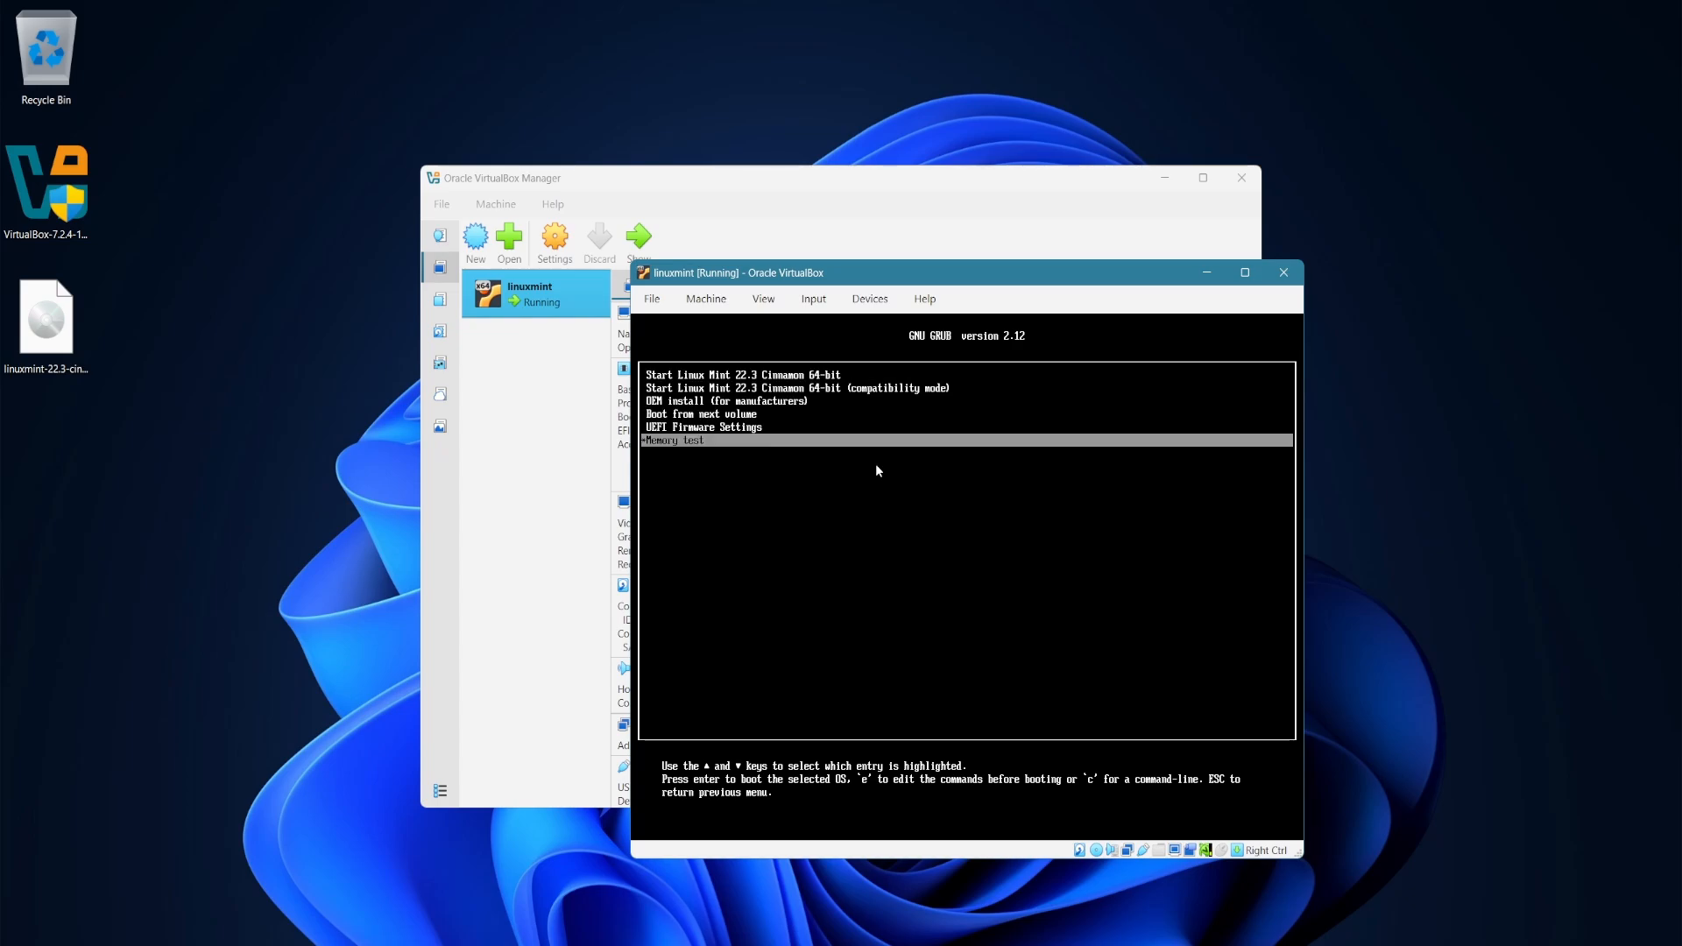
{"action": "key", "text": "Up"}
{"action": "key", "text": "Up"}
{"action": "key", "text": "Up"}
{"action": "key", "text": "Up"}
{"action": "key", "text": "Up"}
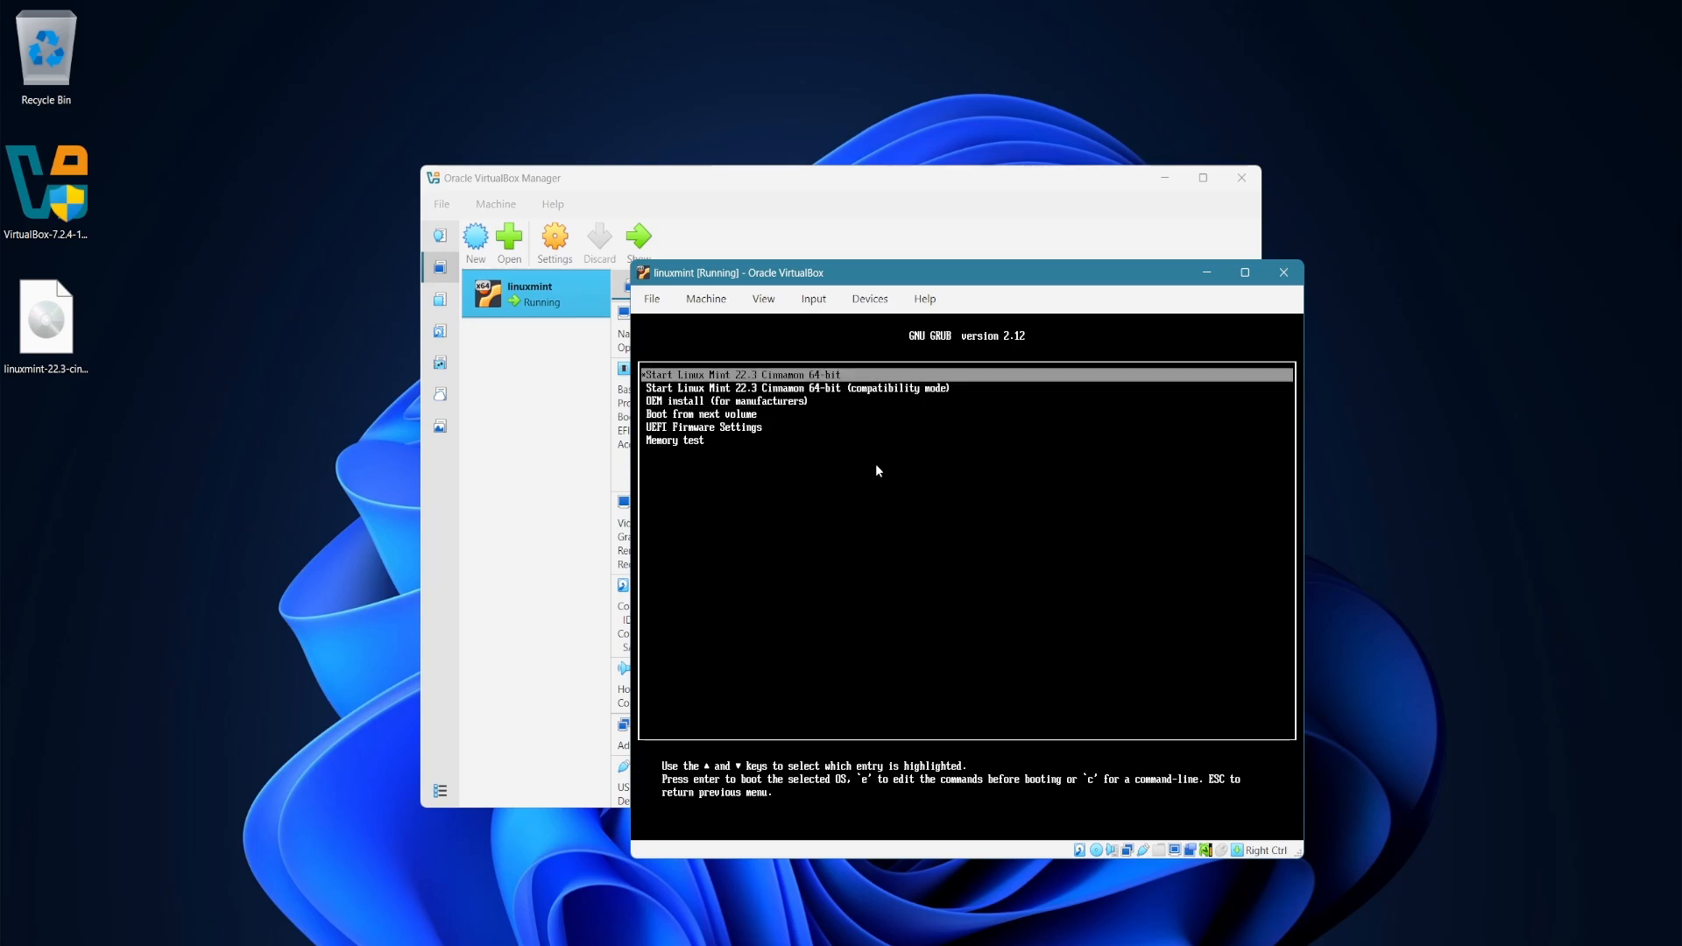
Boot Start Linux Mint 22.3 Cinnamon 64-bit and reposition the virtual machine window nearer the middle of the desktop.
{"action": "key", "text": "Return"}
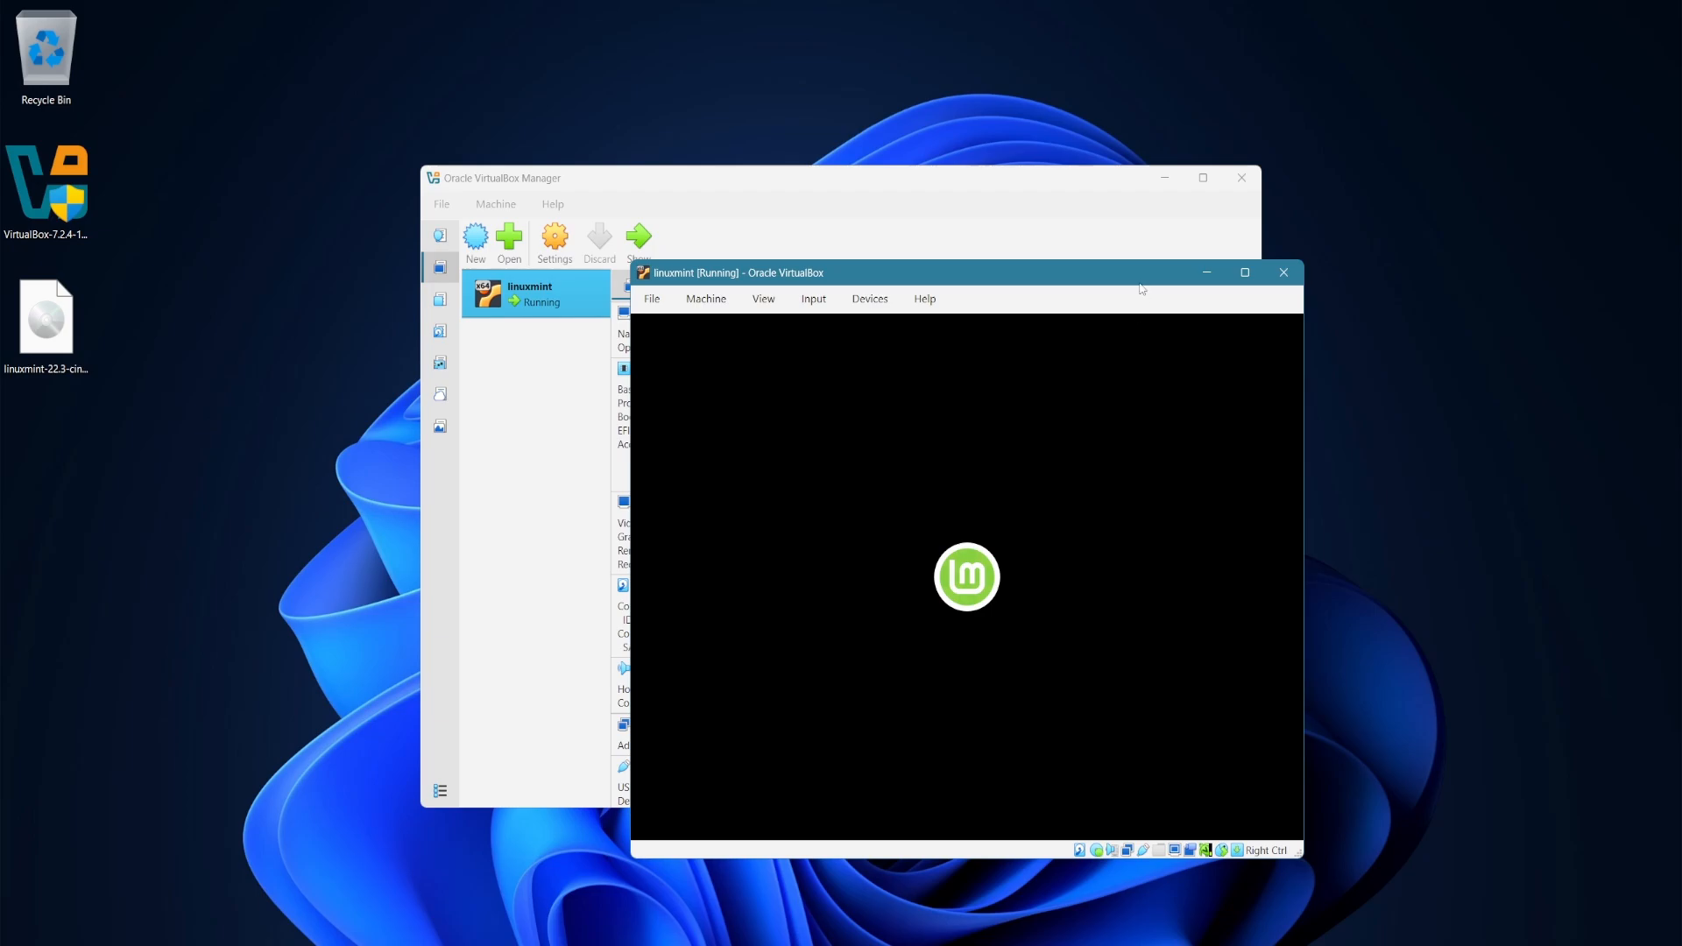
{"action": "left_click_drag", "start_coordinate": [1127, 280], "coordinate": [1076, 206]}
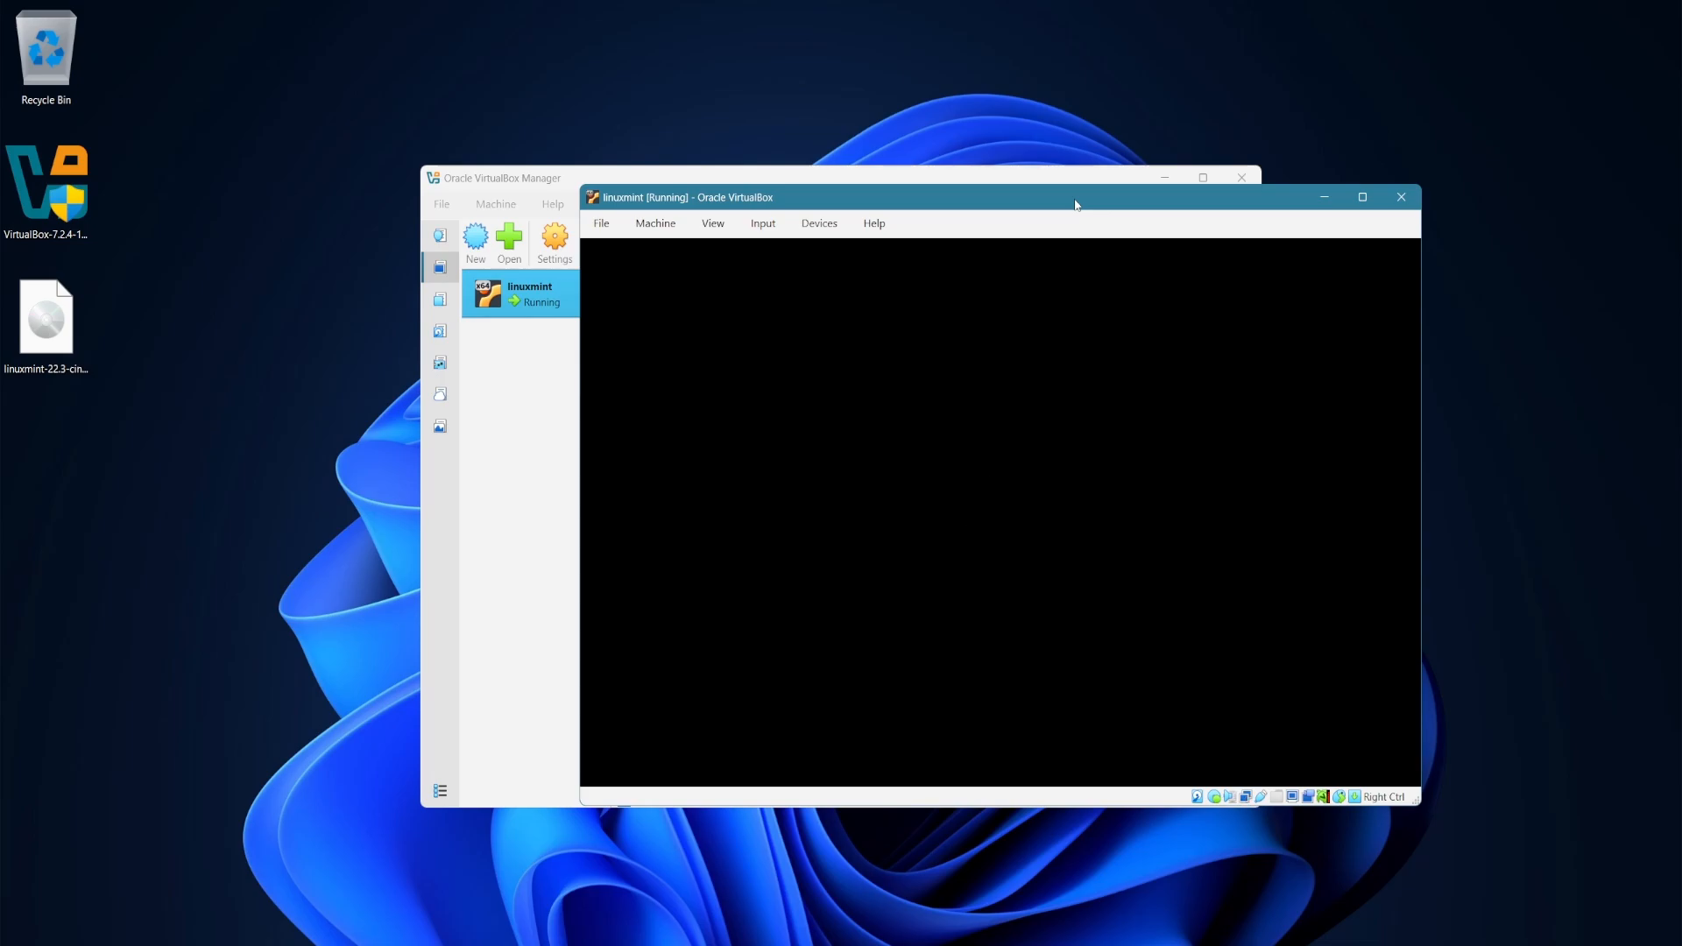
{"action": "left_click_drag", "start_coordinate": [1077, 205], "coordinate": [977, 201]}
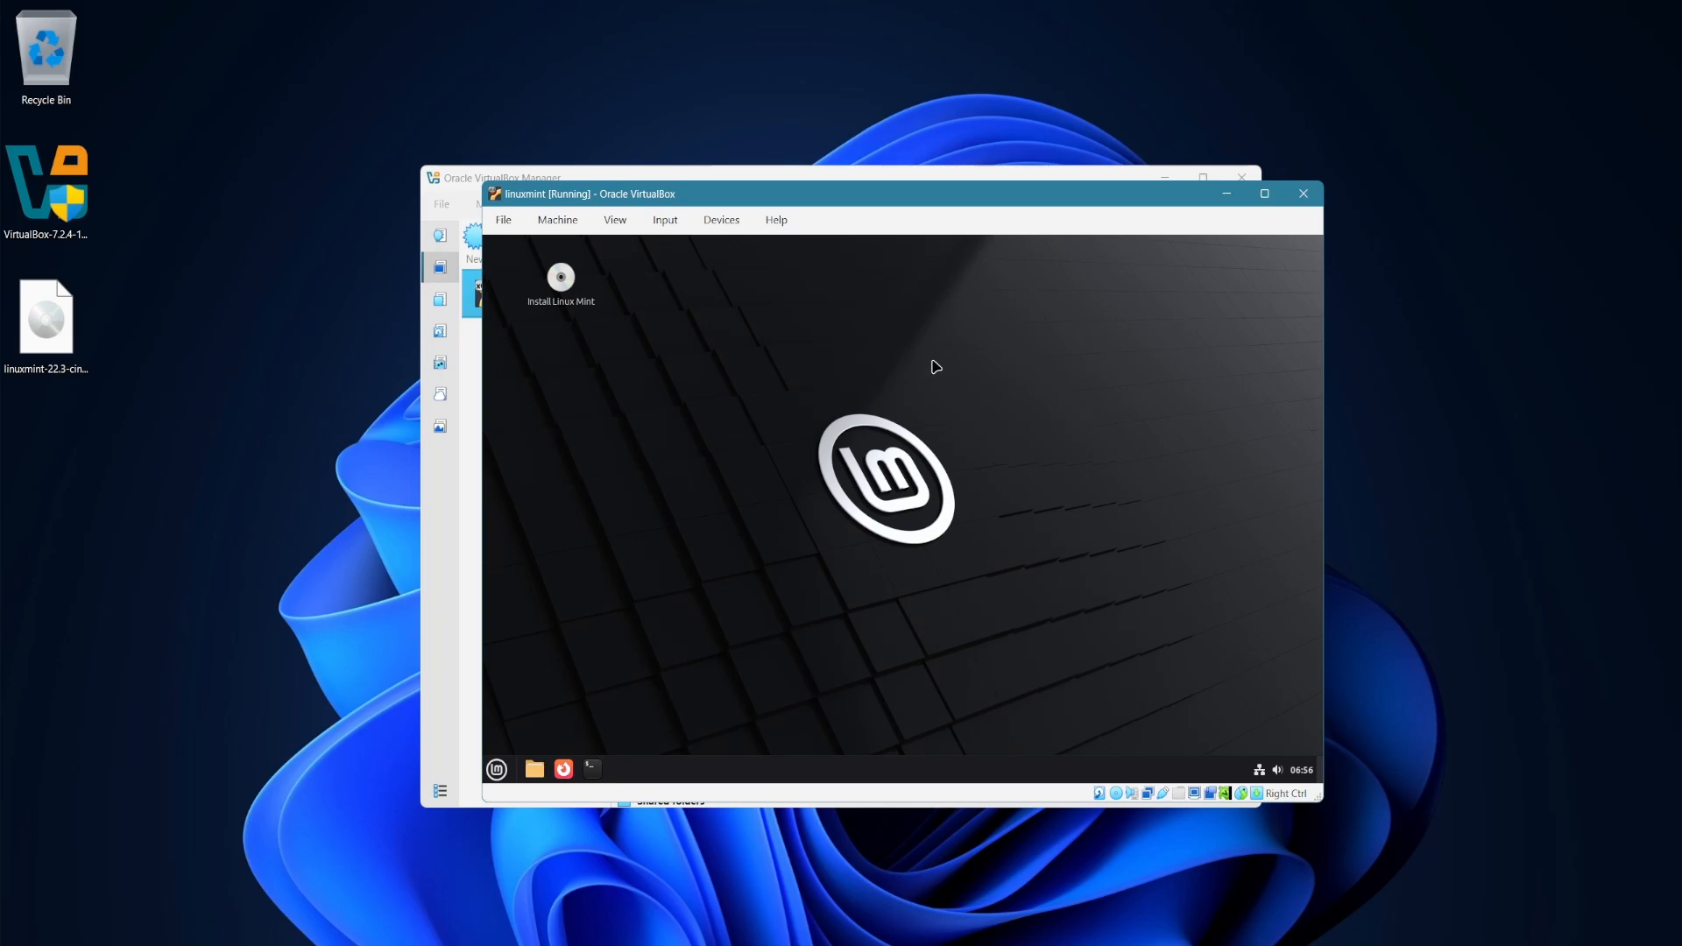
Launch the Linux Mint installer and accept English as the language and English (US) as the keyboard layout.
{"action": "double_click", "coordinate": [564, 278]}
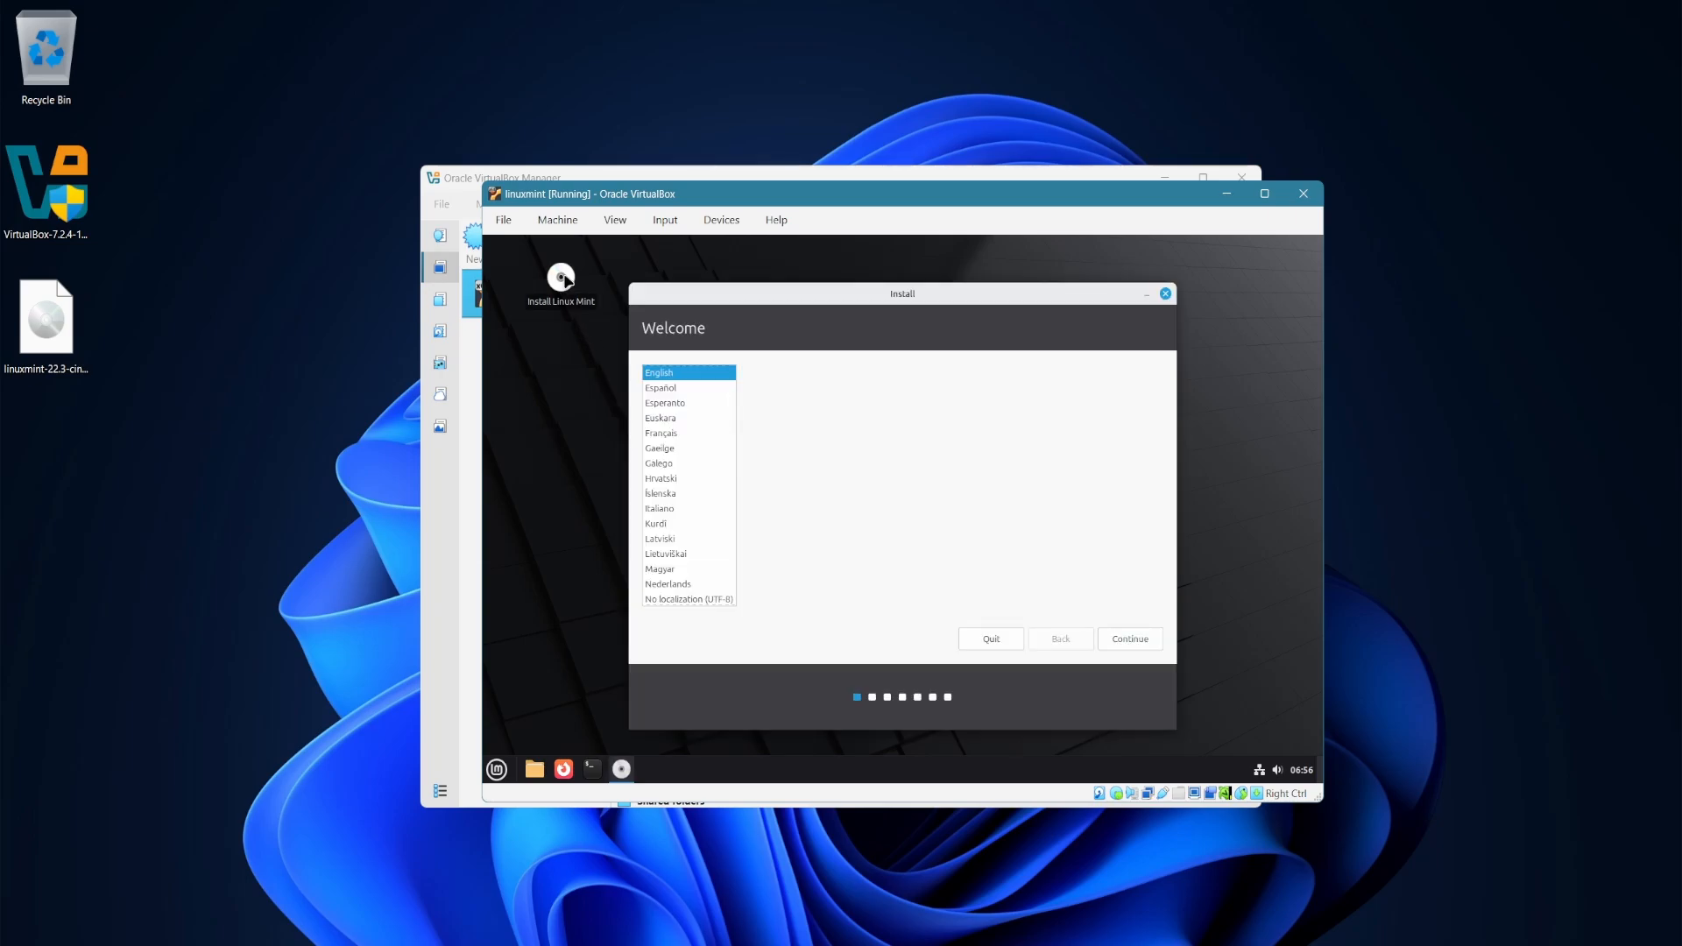
{"action": "left_click", "coordinate": [1127, 637]}
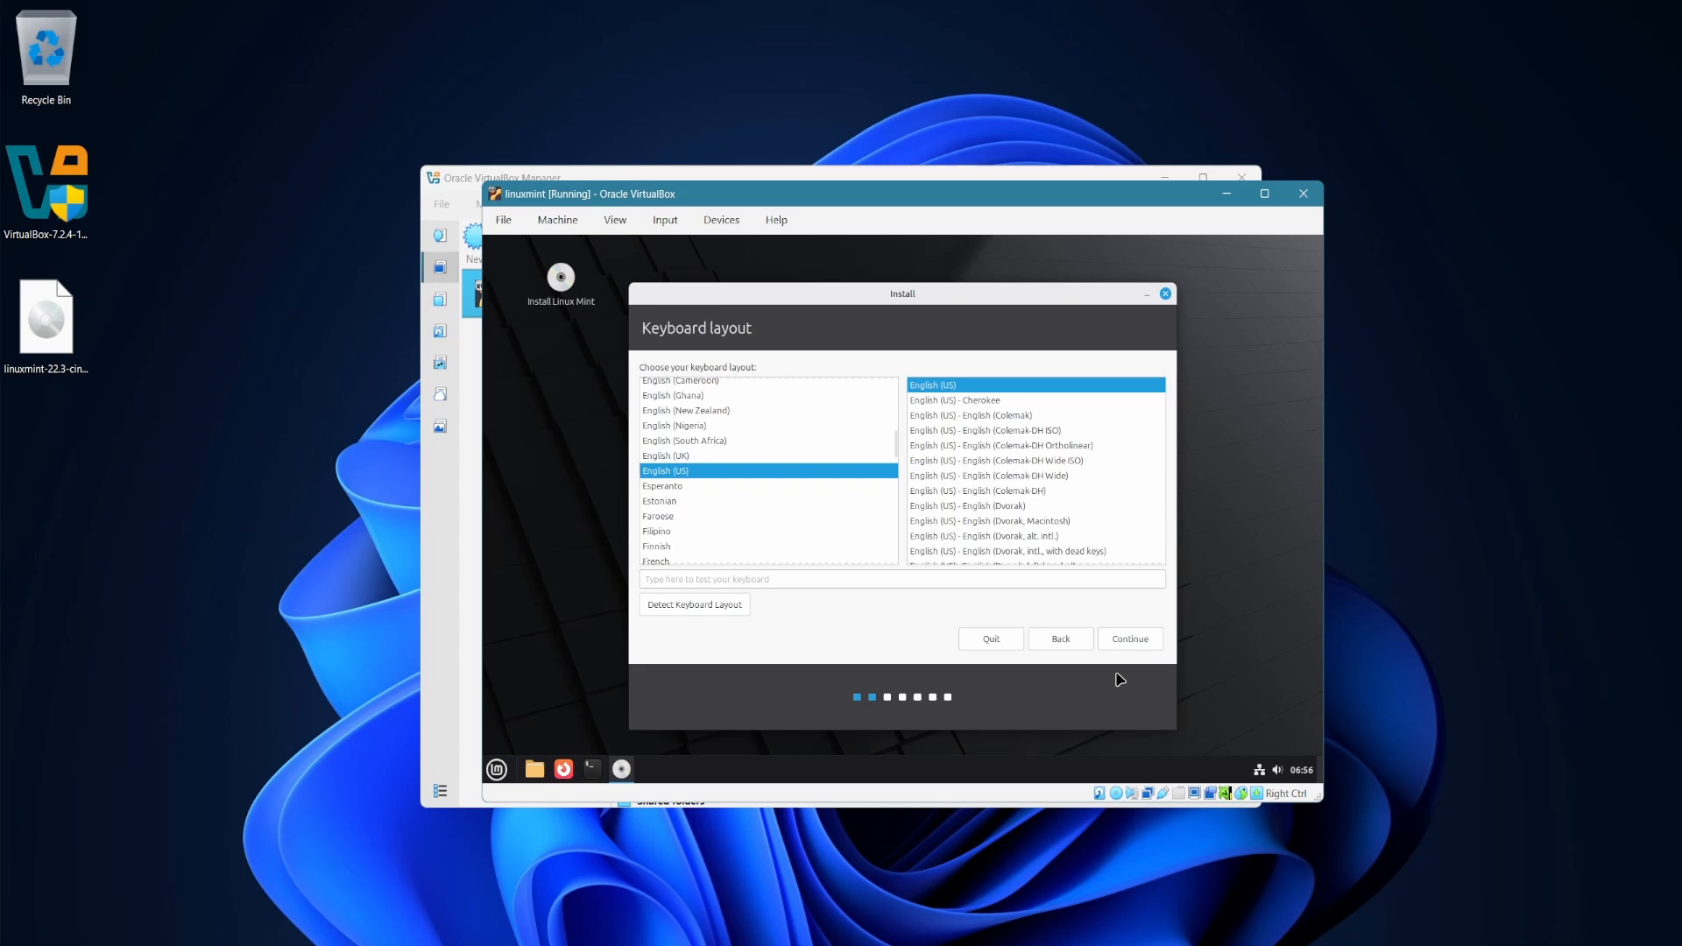
{"action": "left_click", "coordinate": [1127, 637]}
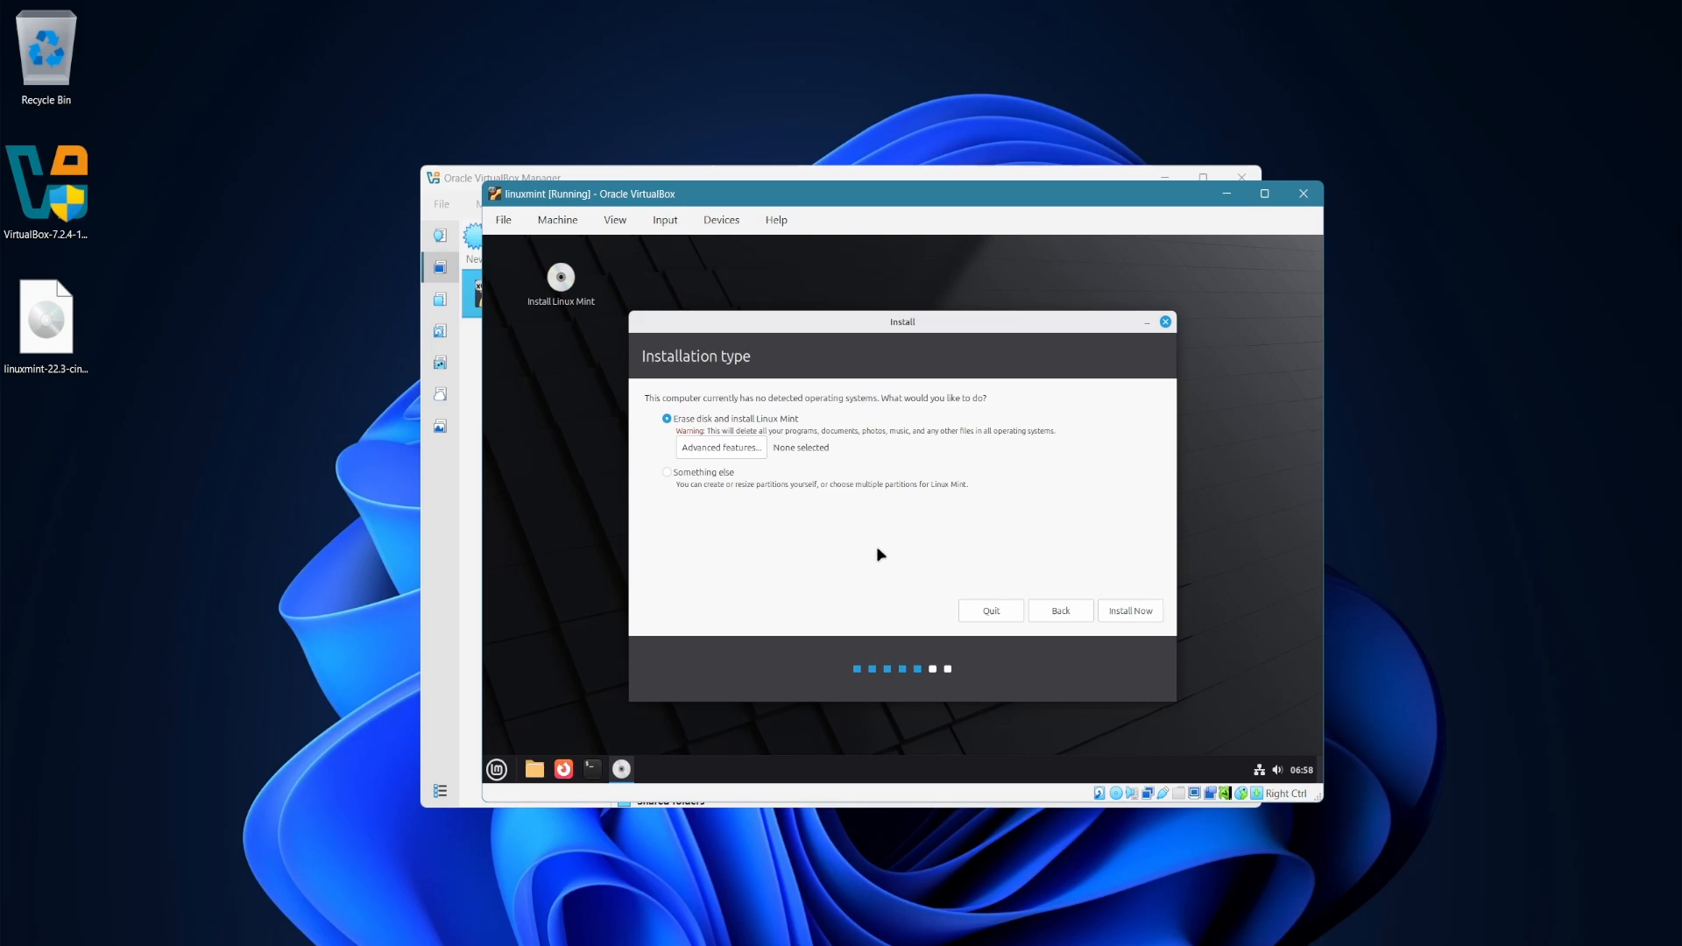
Start the installation with the option to erase the disk and install Linux Mint, and confirm the time zone location.
{"action": "left_click", "coordinate": [1129, 610]}
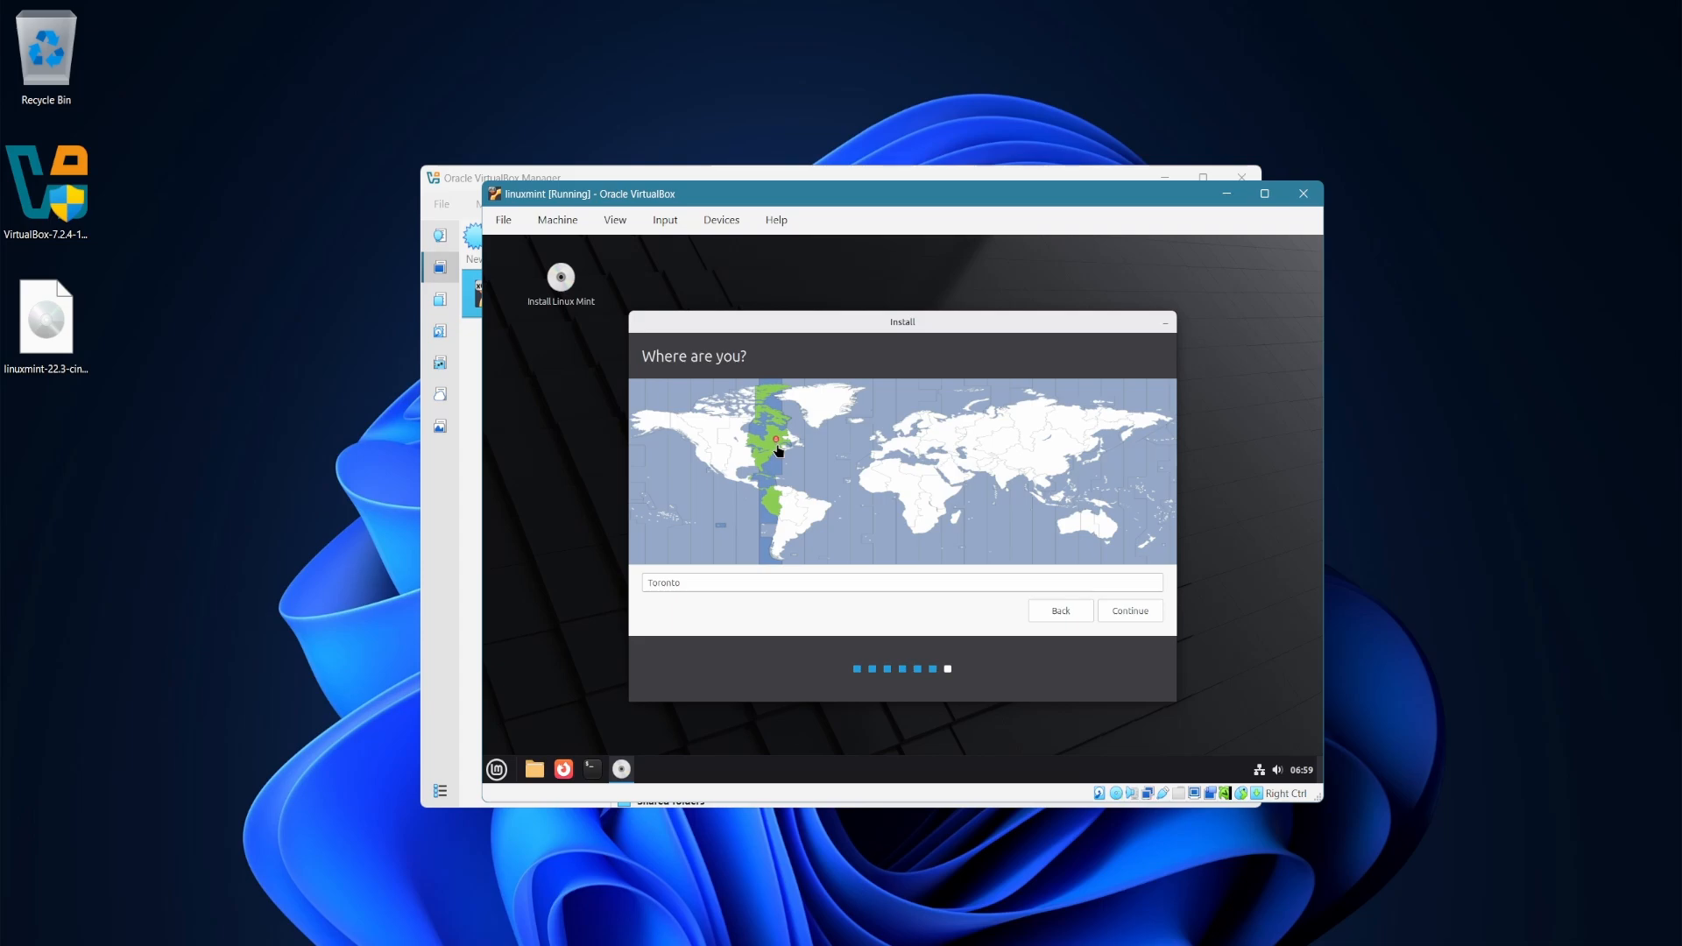
{"action": "key", "text": "Return"}
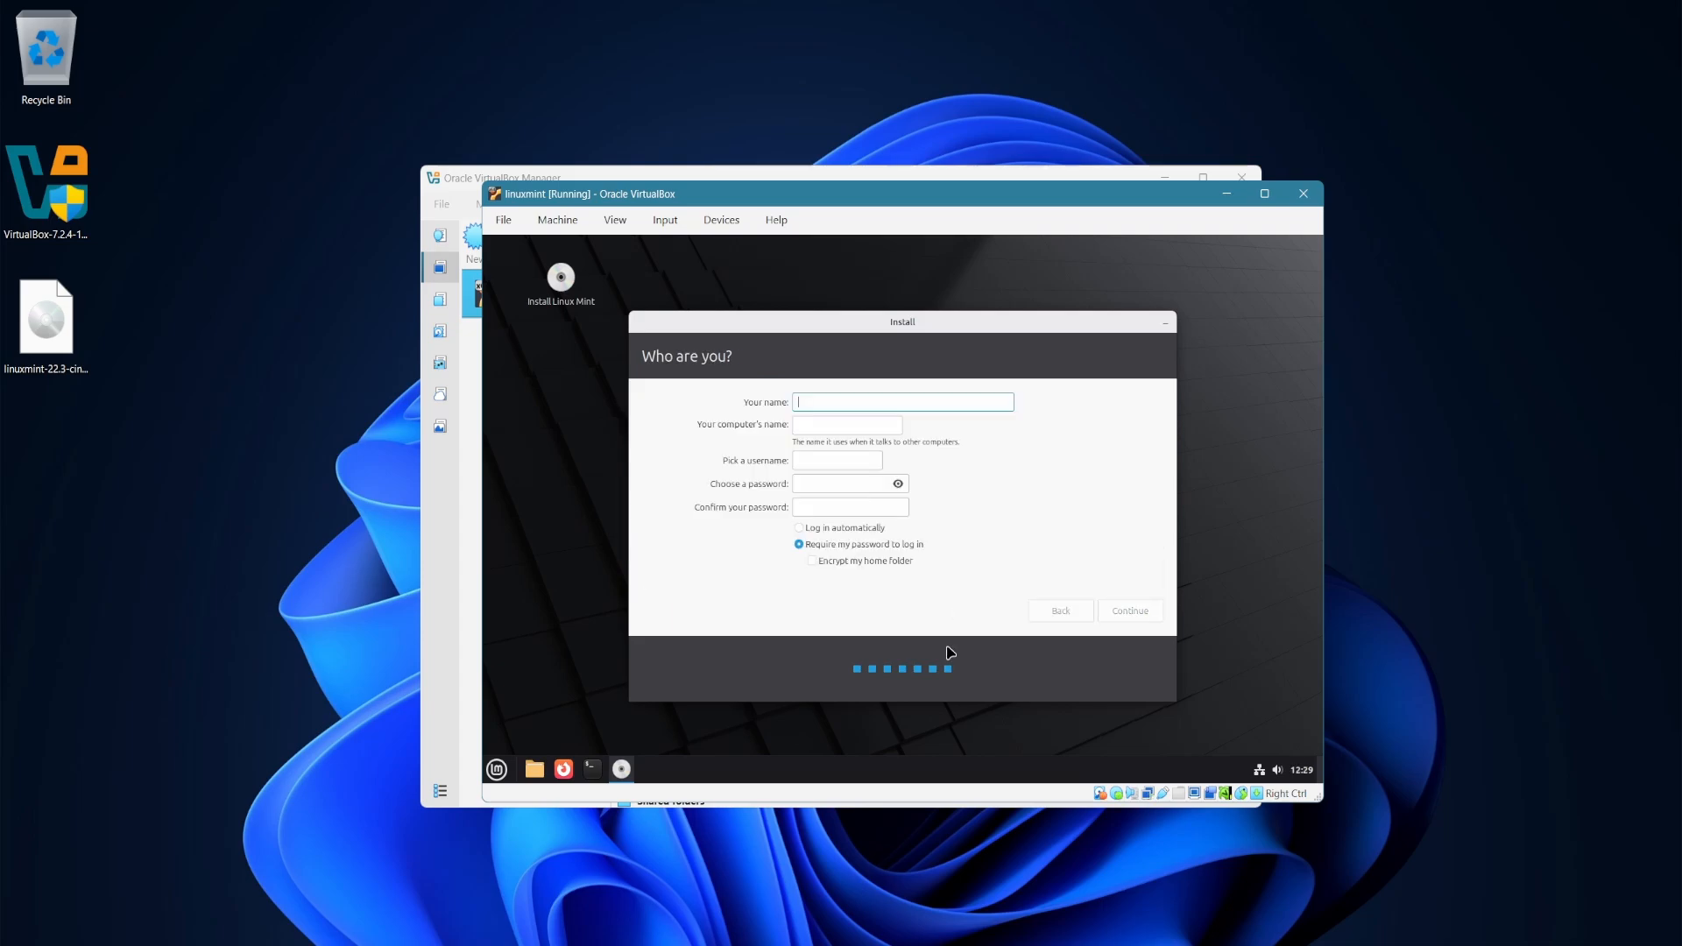
Set the name and username to mintuser, enter and confirm the account password, and choose Log in automatically.
{"action": "type", "text": "mintuser"}
{"action": "left_click", "coordinate": [851, 485]}
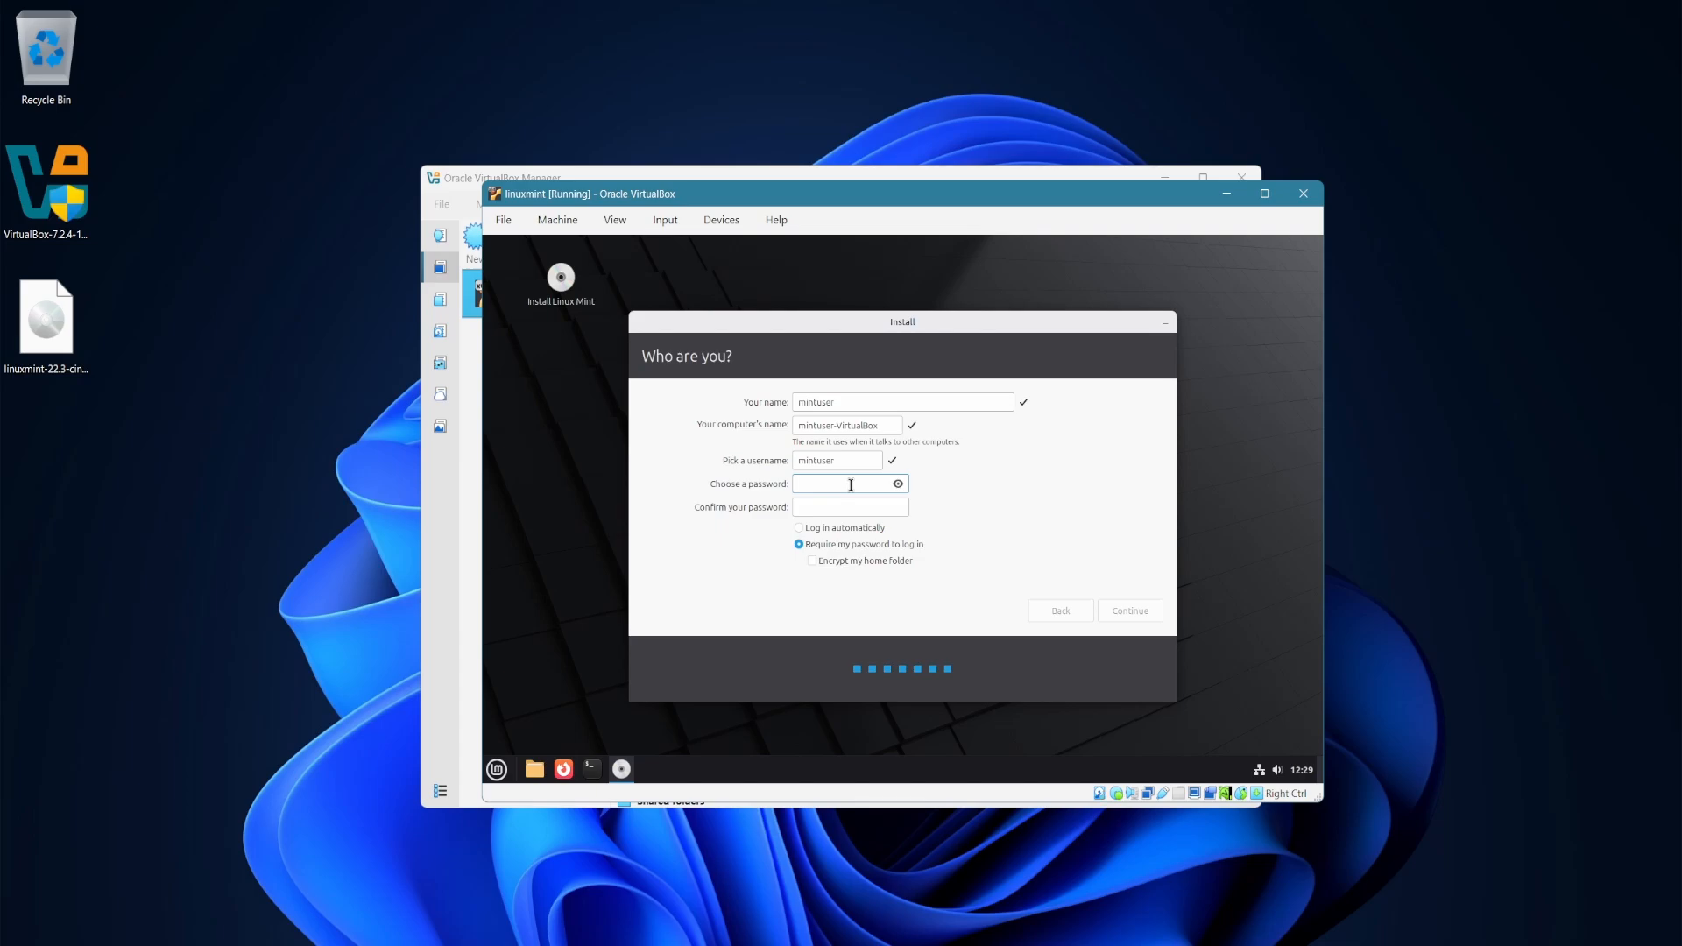
{"action": "type", "text": "•••••"}
{"action": "left_click", "coordinate": [851, 507]}
{"action": "type", "text": "•••••"}
{"action": "left_click", "coordinate": [864, 530]}
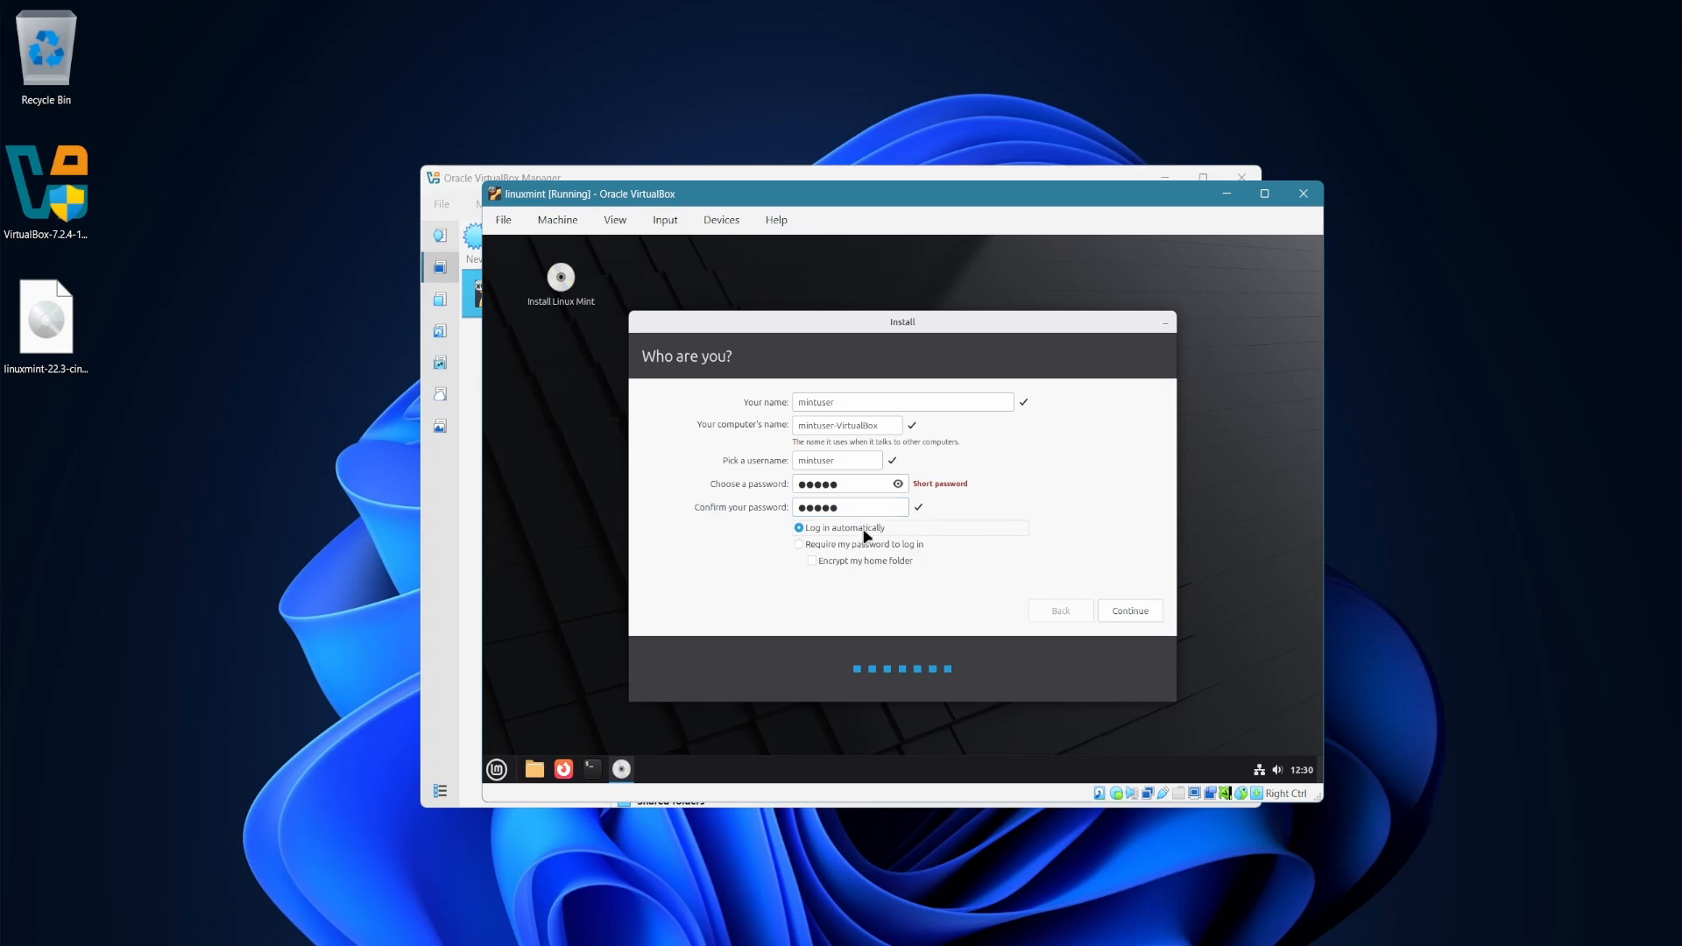
Continue the installation with these account details, and restart the virtual machine into the installed system once it finishes.
{"action": "left_click", "coordinate": [1128, 612]}
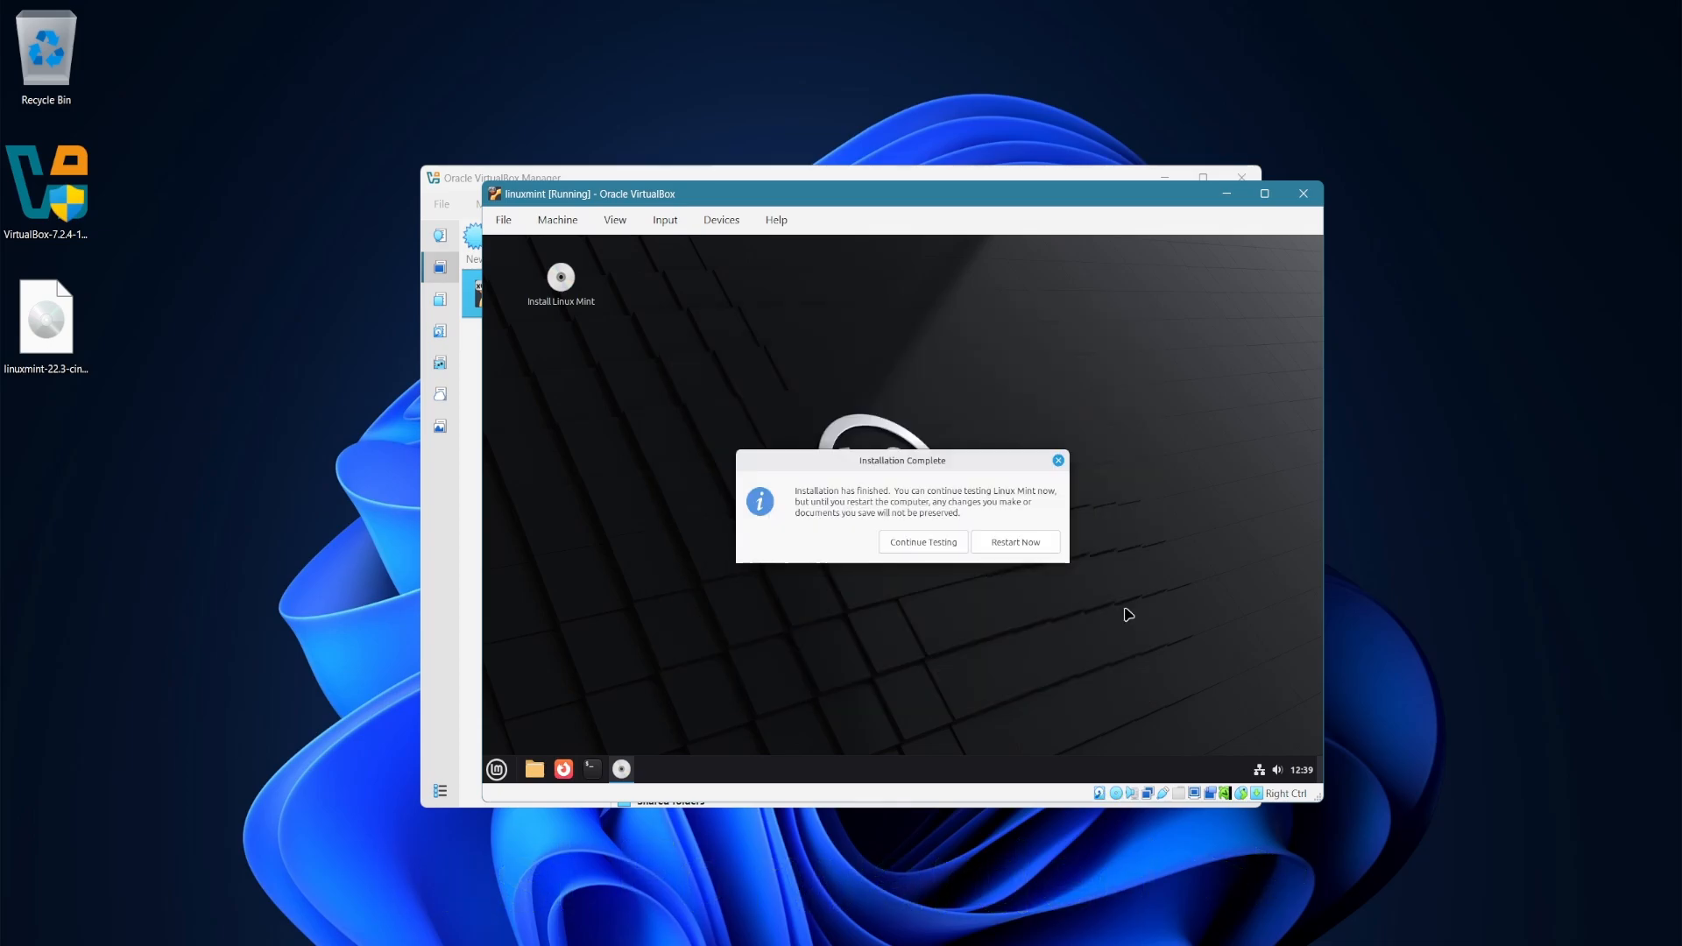
{"action": "left_click", "coordinate": [1015, 543]}
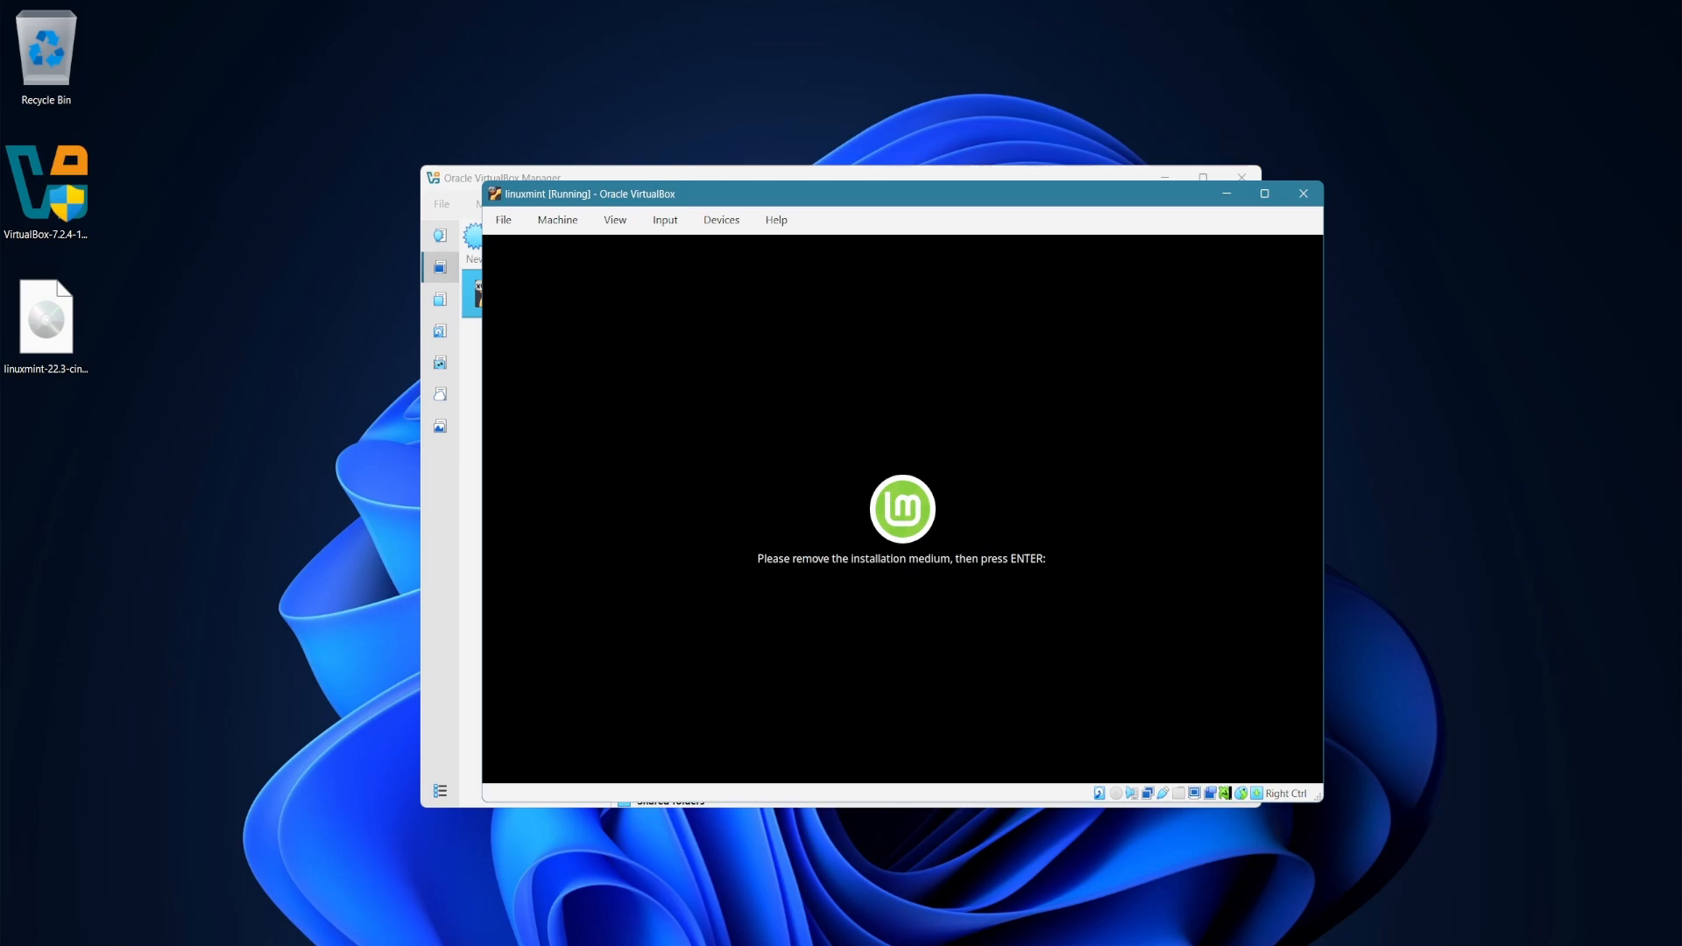
{"action": "key", "text": "Return"}
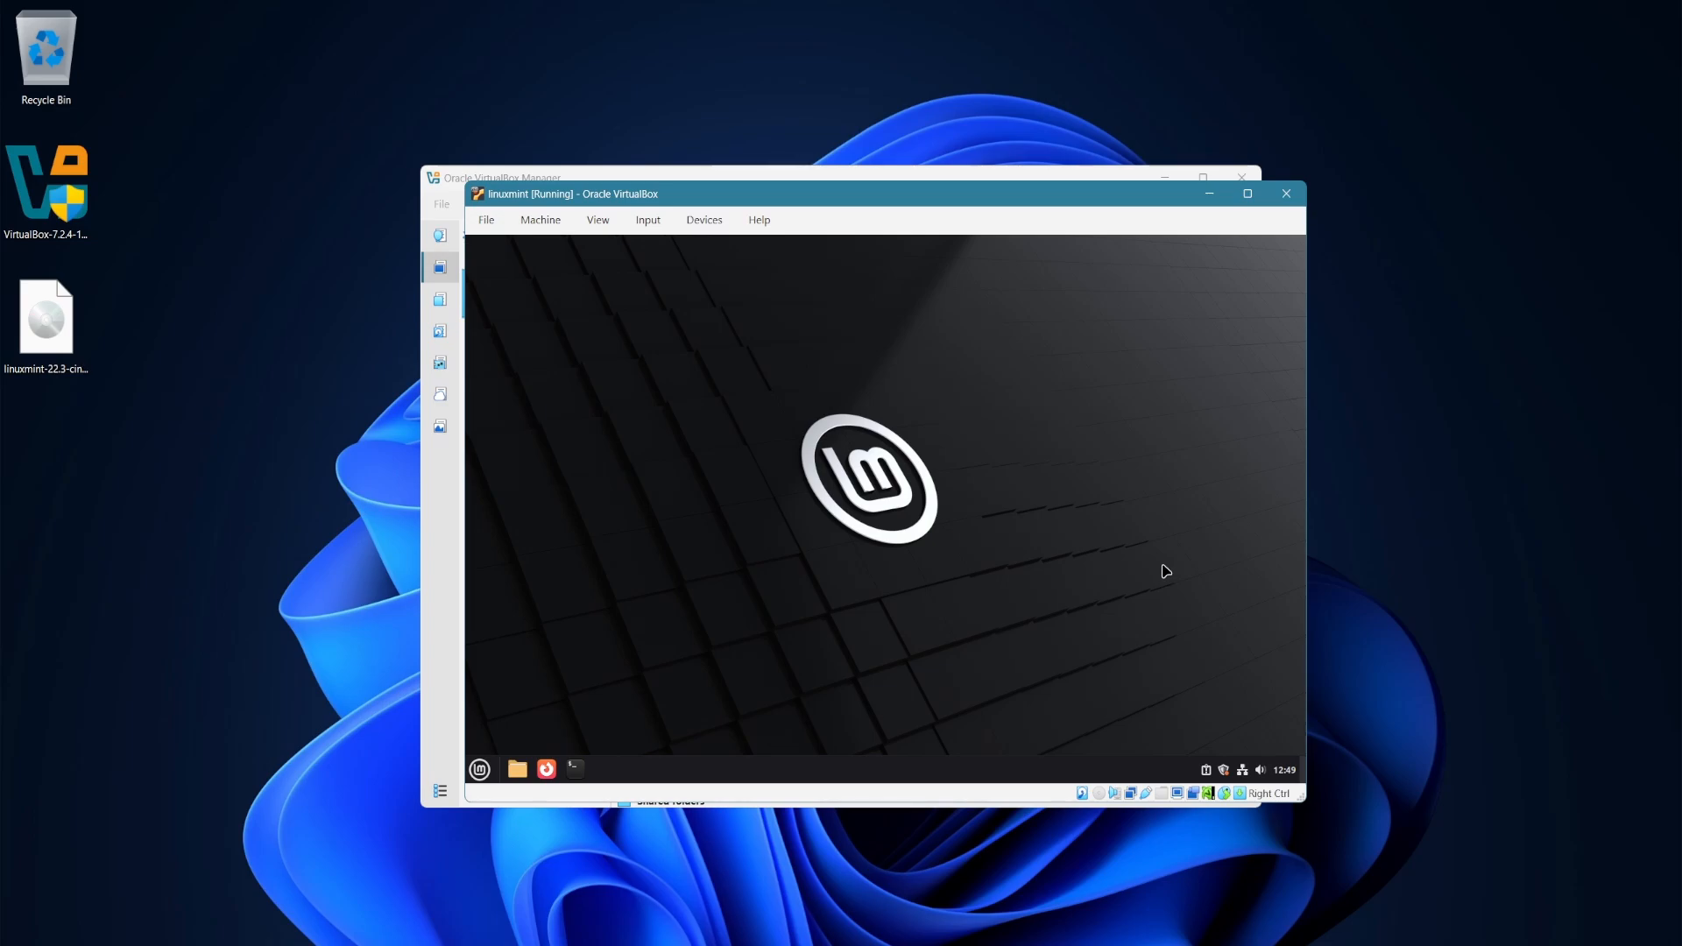
Look up the guest's wired IPv4 address in its network settings and ping 10.0.2.15 from a narrowed Windows Terminal window.
{"action": "left_click", "coordinate": [1243, 770]}
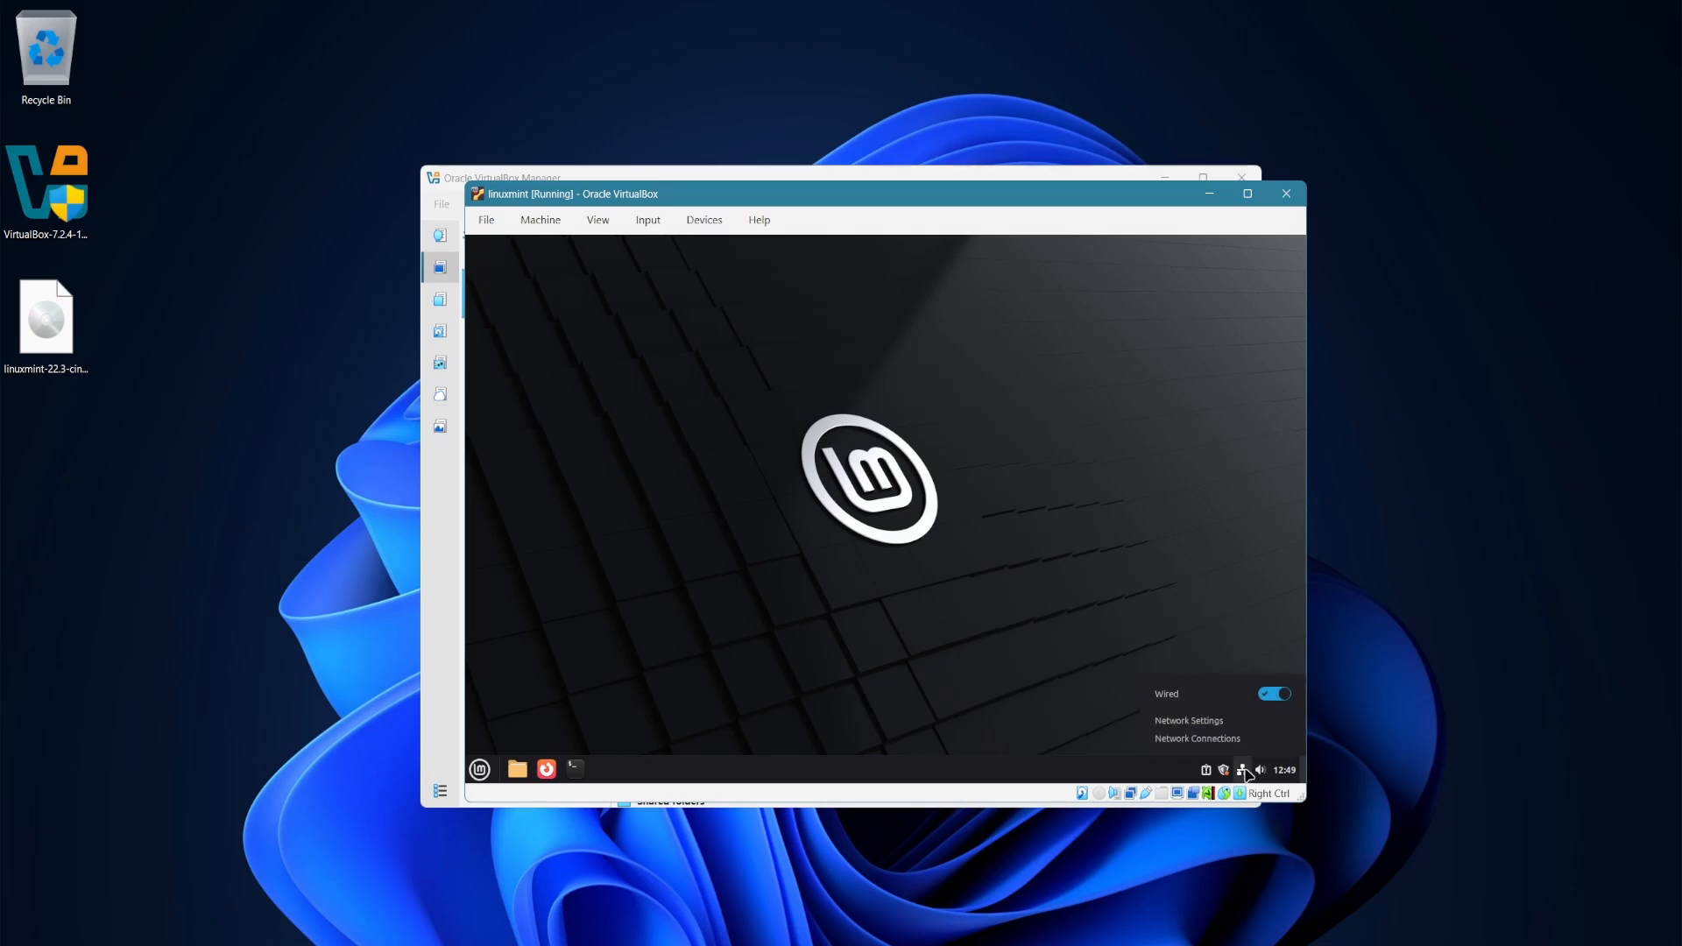
{"action": "left_click", "coordinate": [1215, 724]}
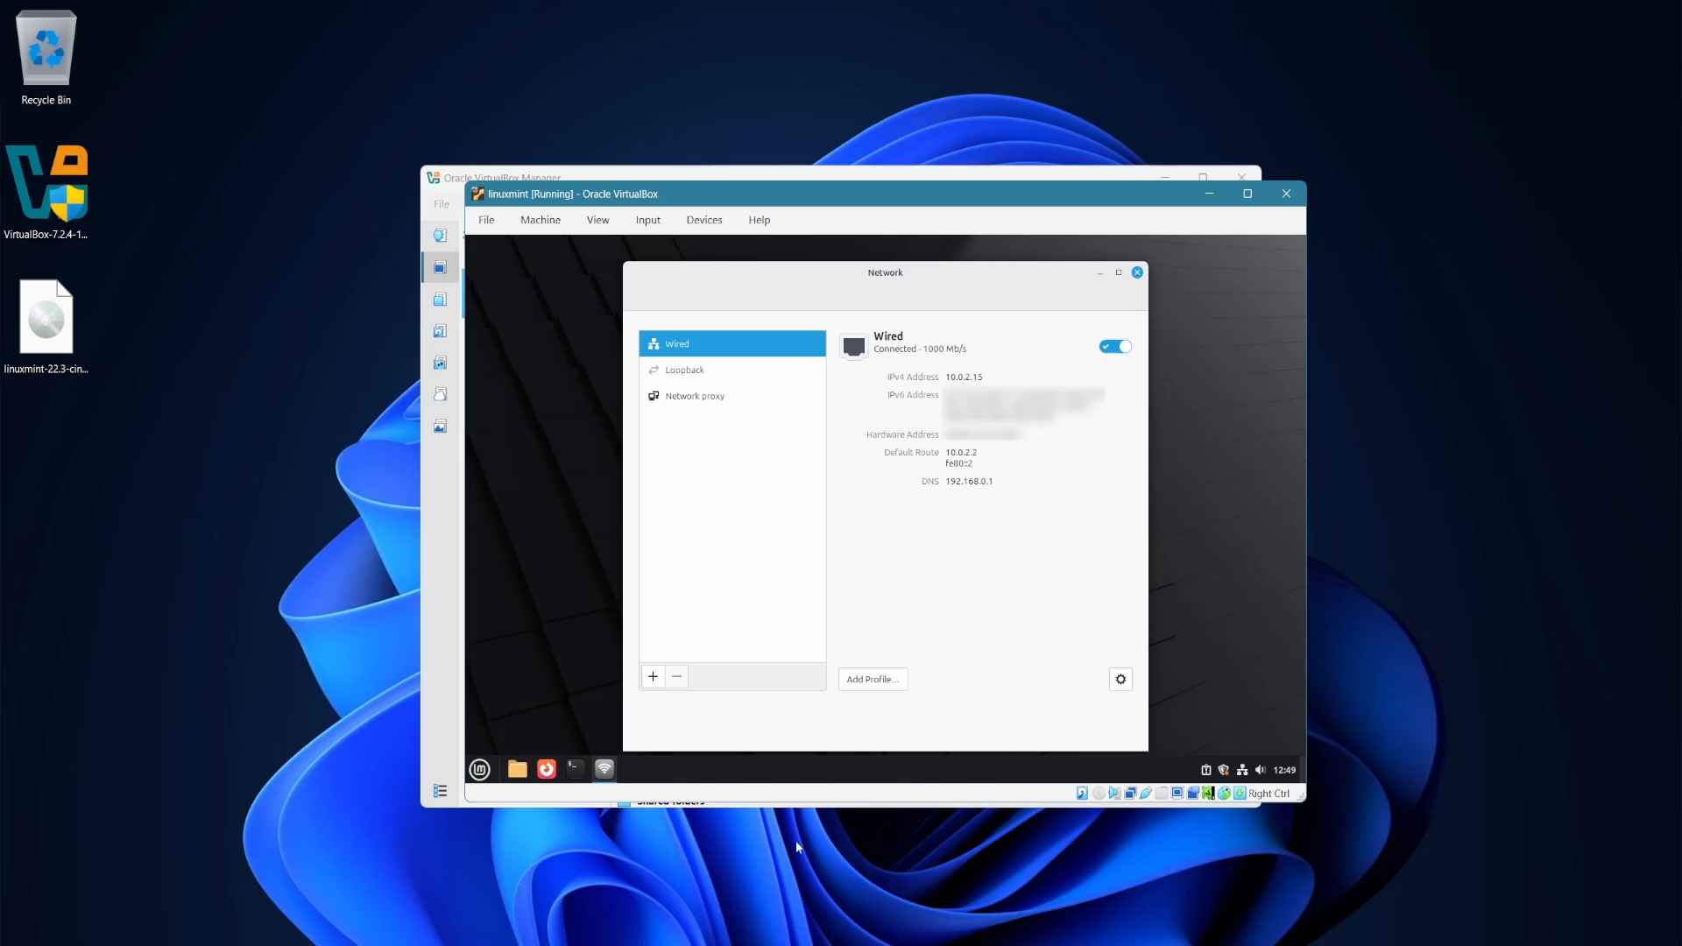
{"action": "key", "text": "super"}
{"action": "type", "text": "ter"}
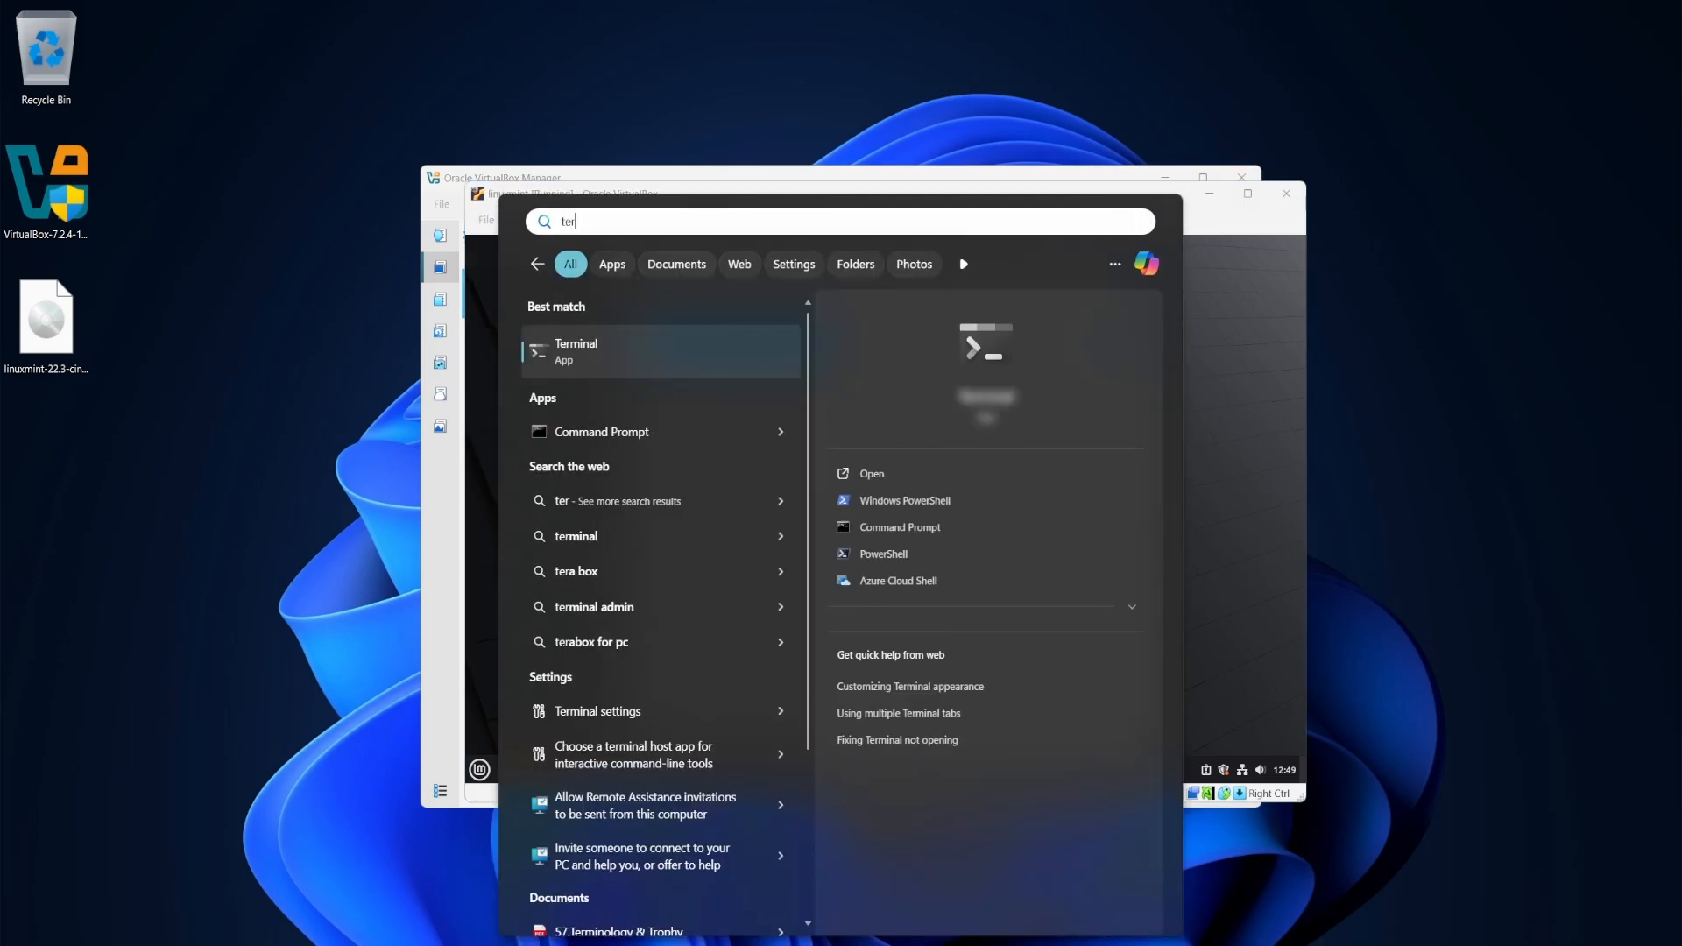
{"action": "key", "text": "Return"}
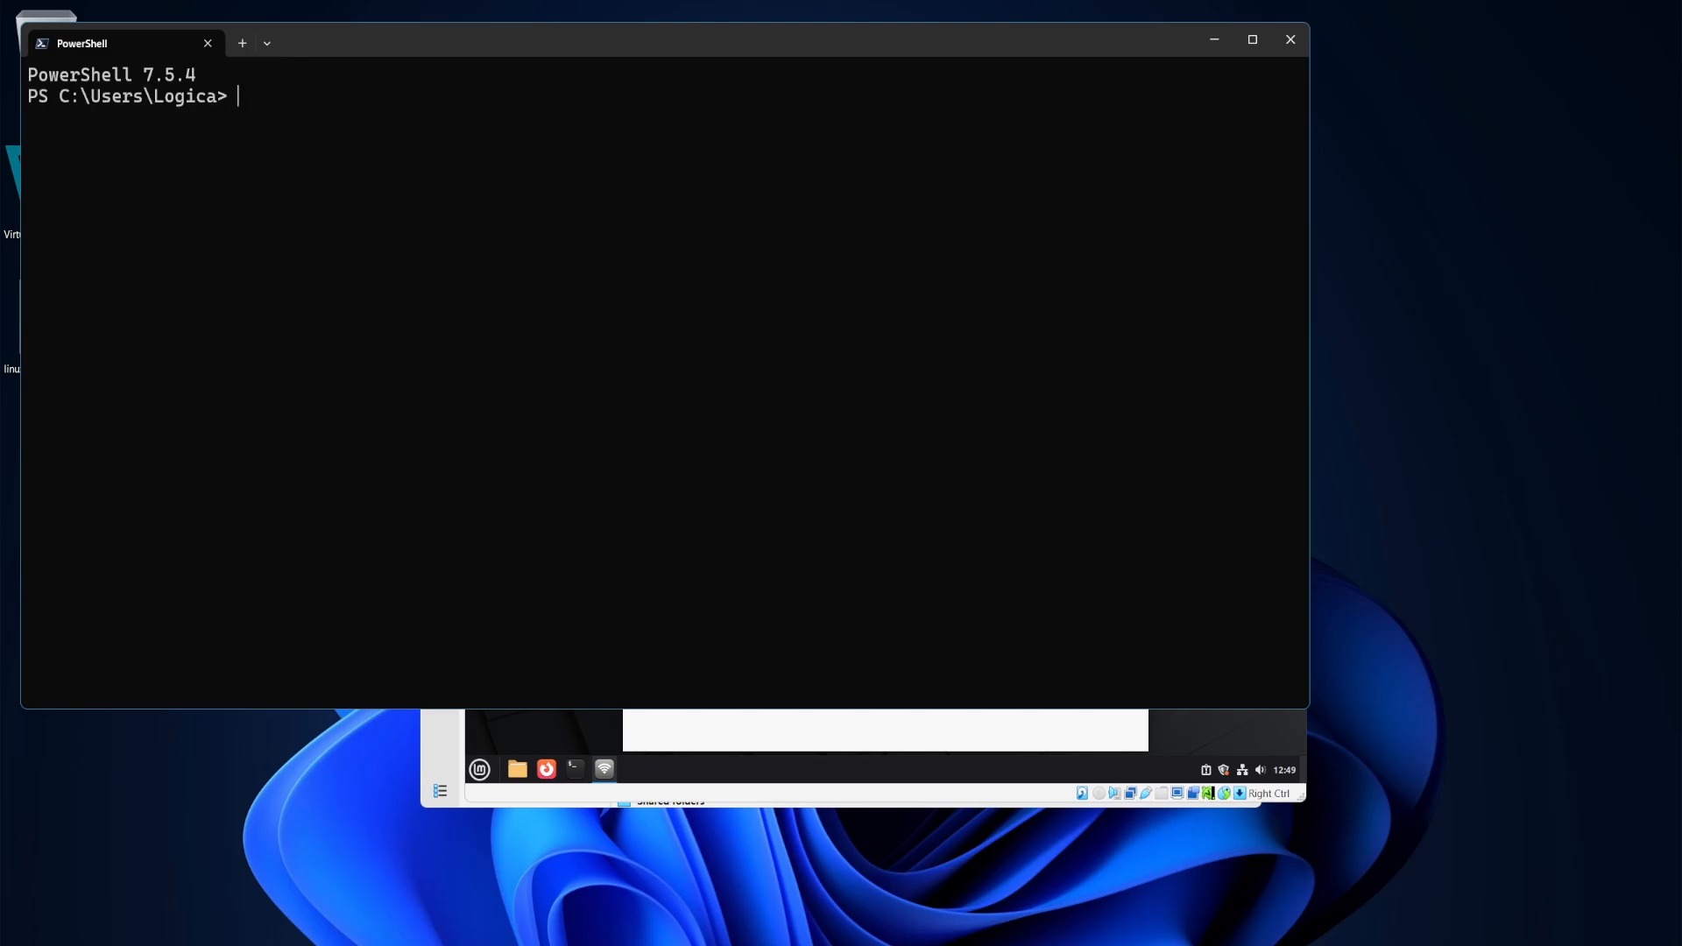
{"action": "left_click_drag", "start_coordinate": [1309, 445], "coordinate": [574, 503]}
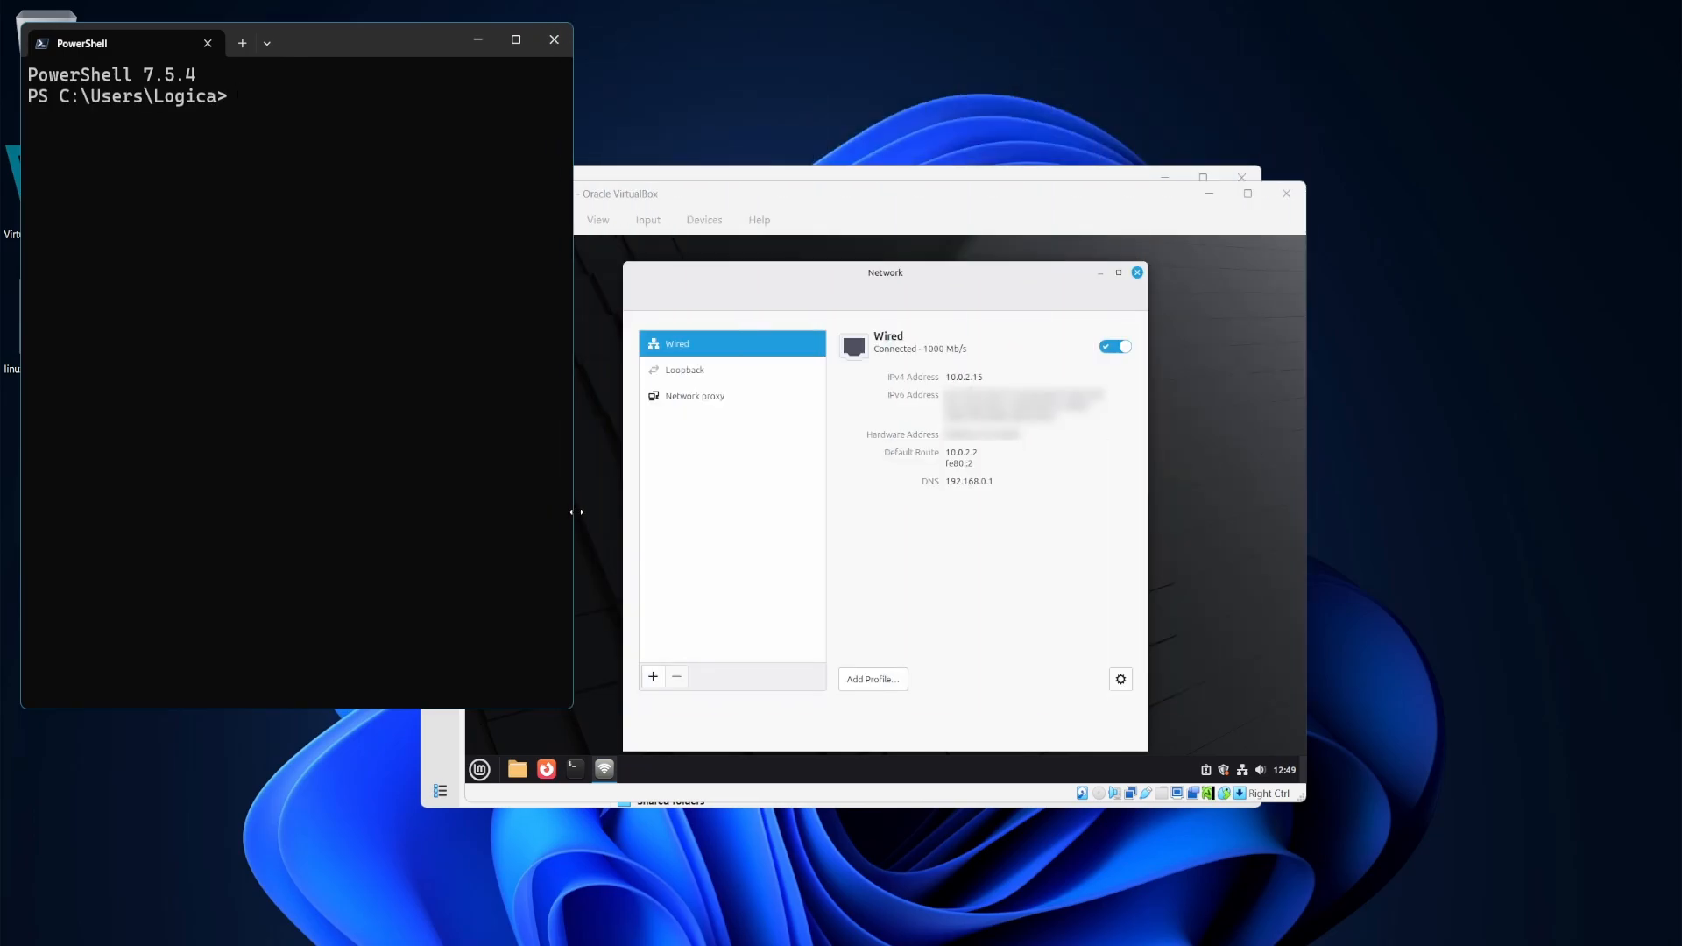
{"action": "type", "text": "ping 10.0.2.15"}
{"action": "key", "text": "Return"}
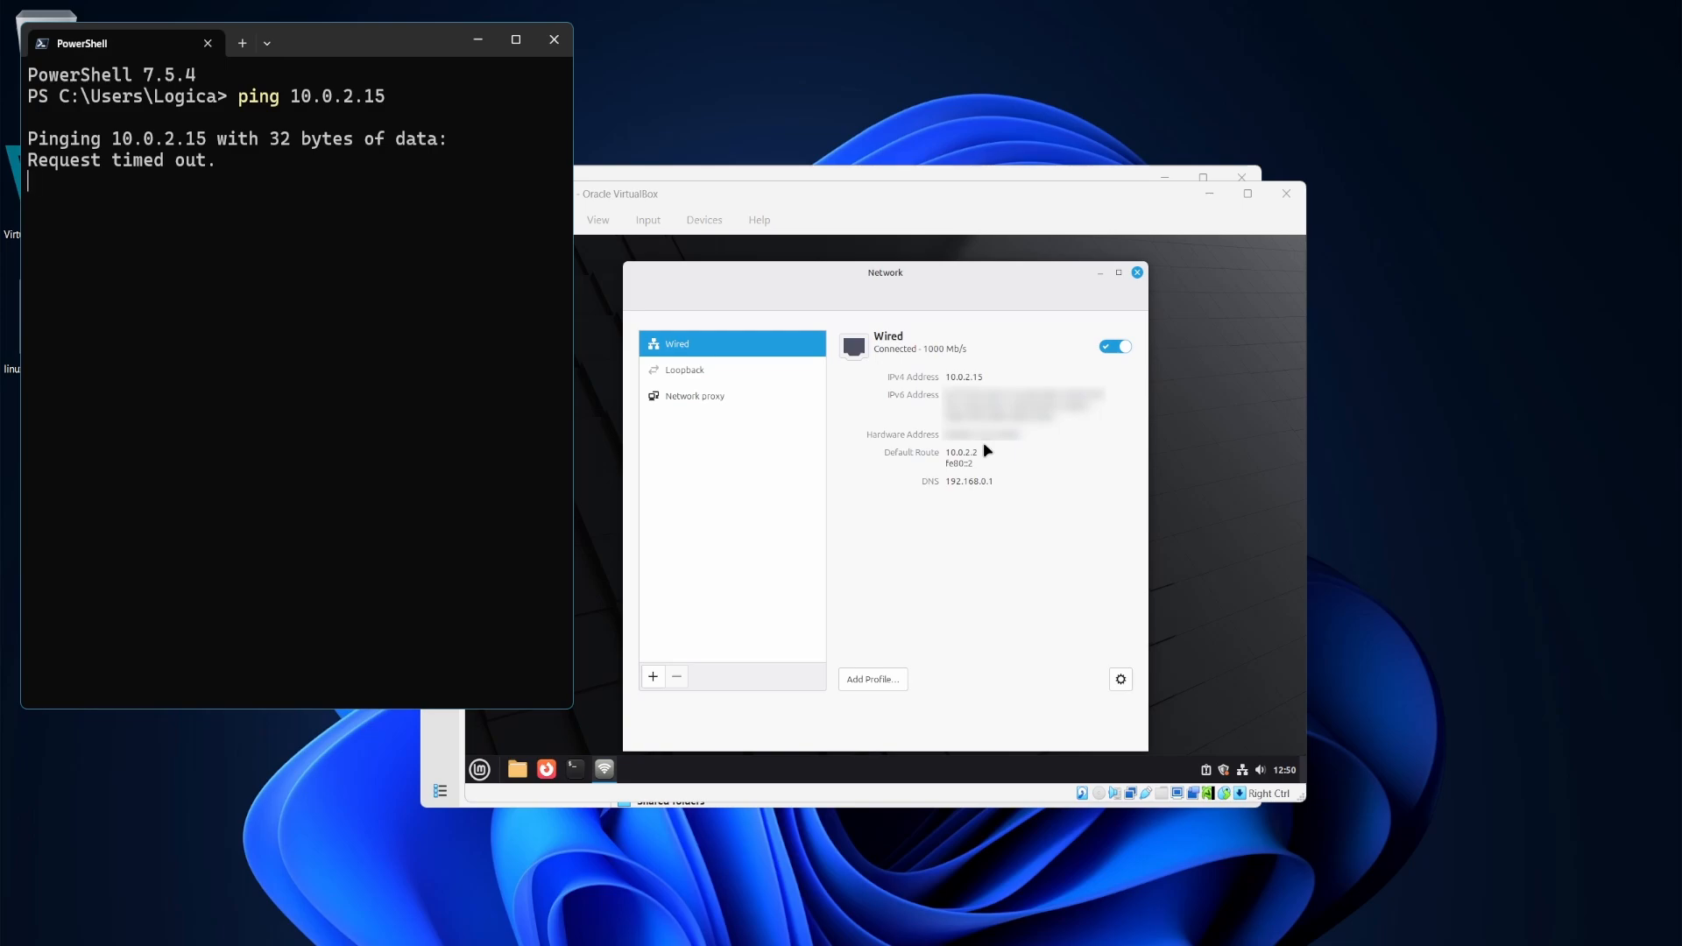
Check the host's IPv4 address in the Windows Wi-Fi network properties, and close both the host settings and the guest's network window.
{"action": "left_click", "coordinate": [987, 283]}
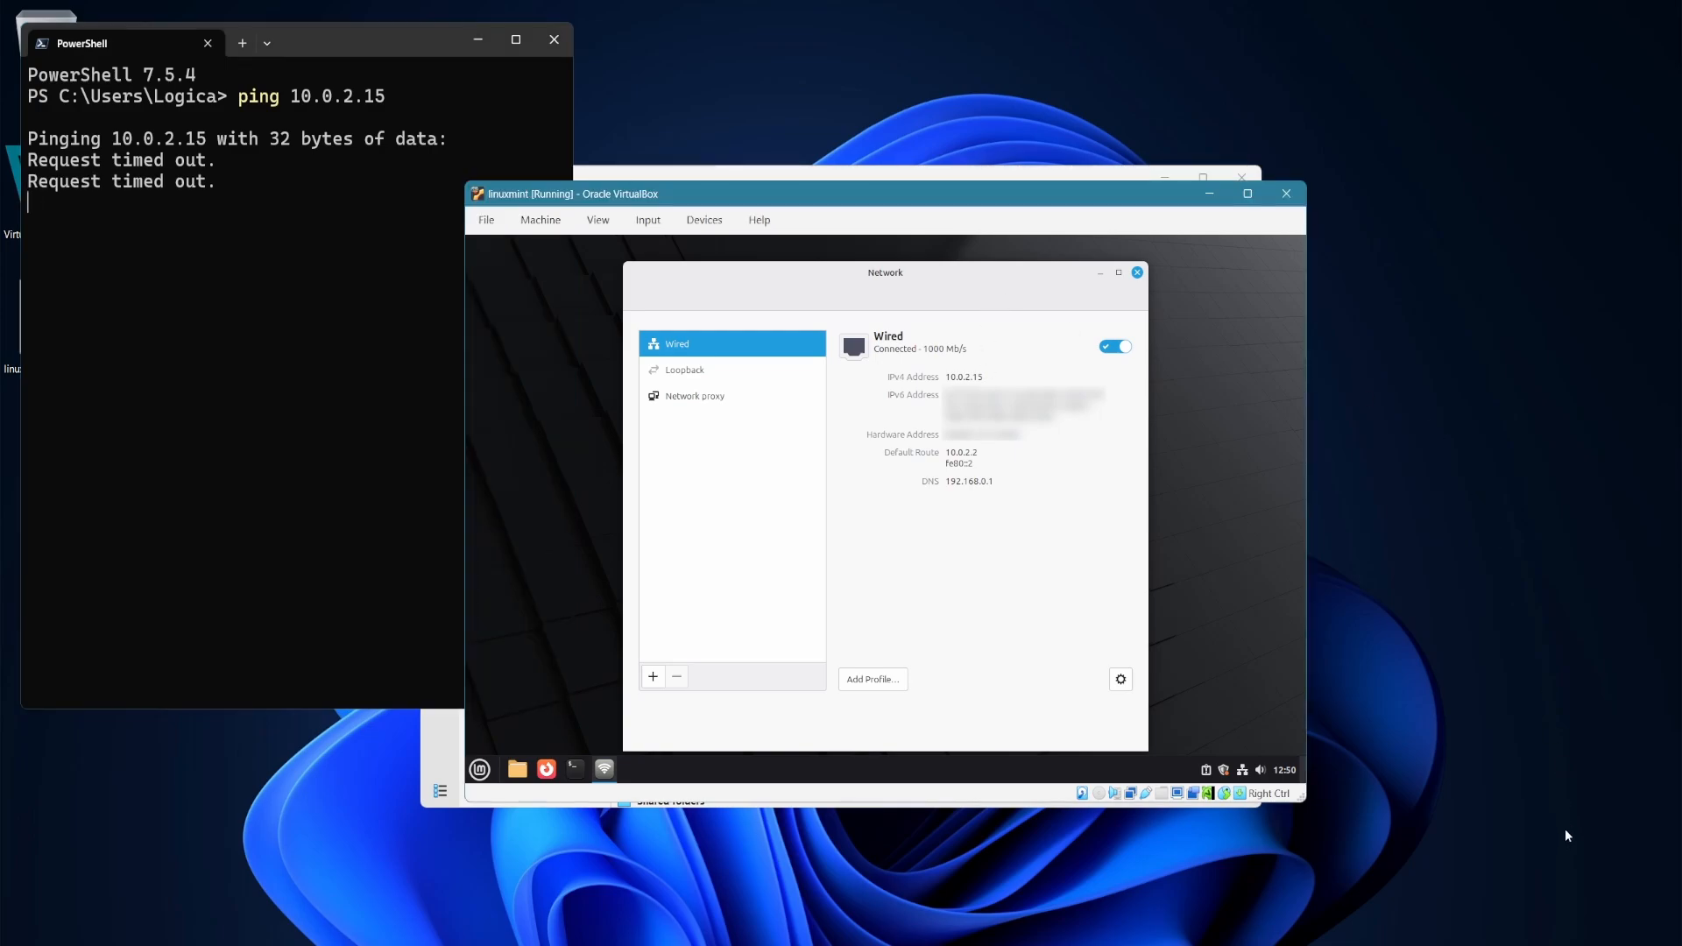
{"action": "right_click", "coordinate": [1580, 940]}
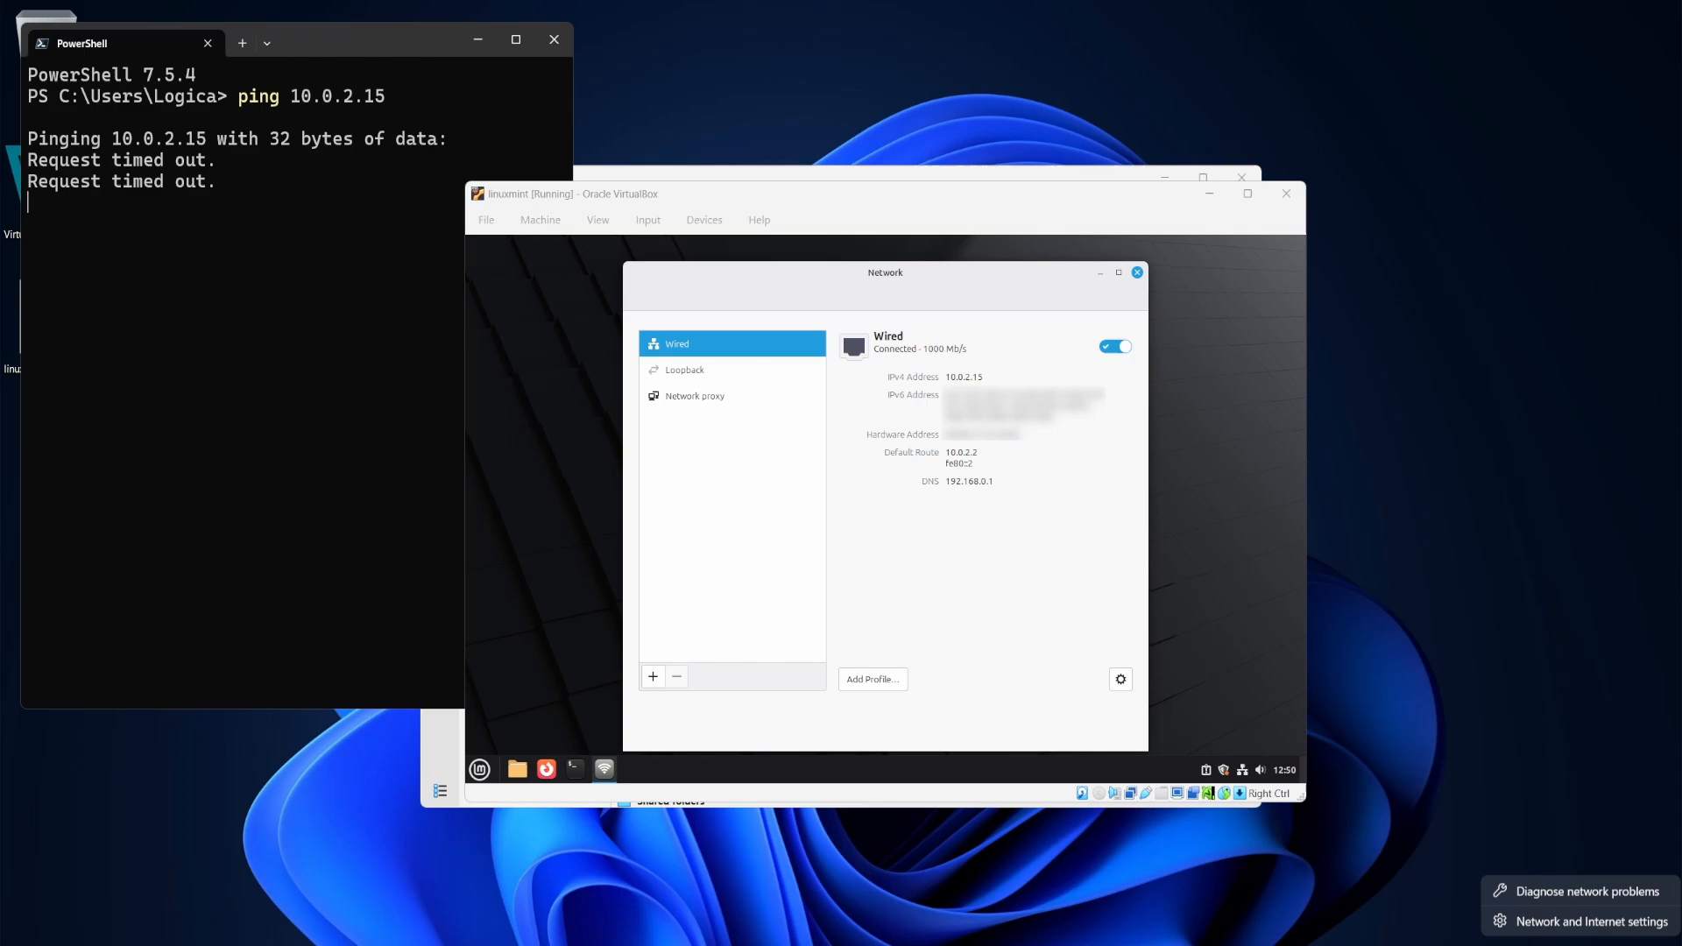
{"action": "left_click", "coordinate": [1580, 918]}
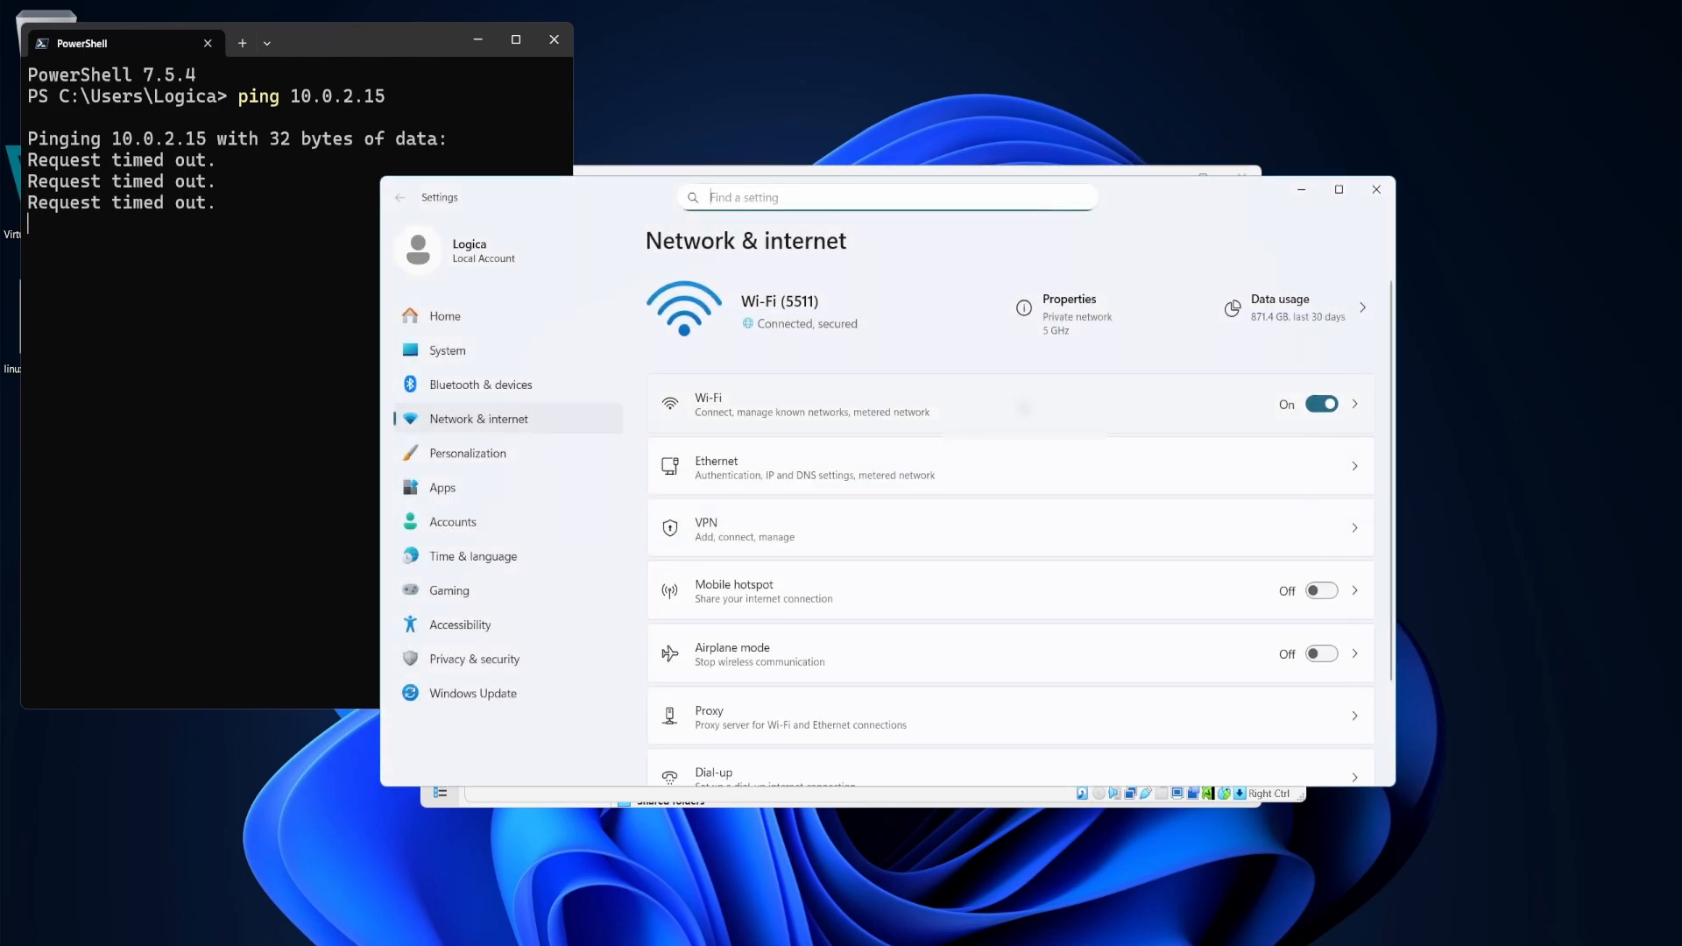
{"action": "left_click", "coordinate": [1024, 408]}
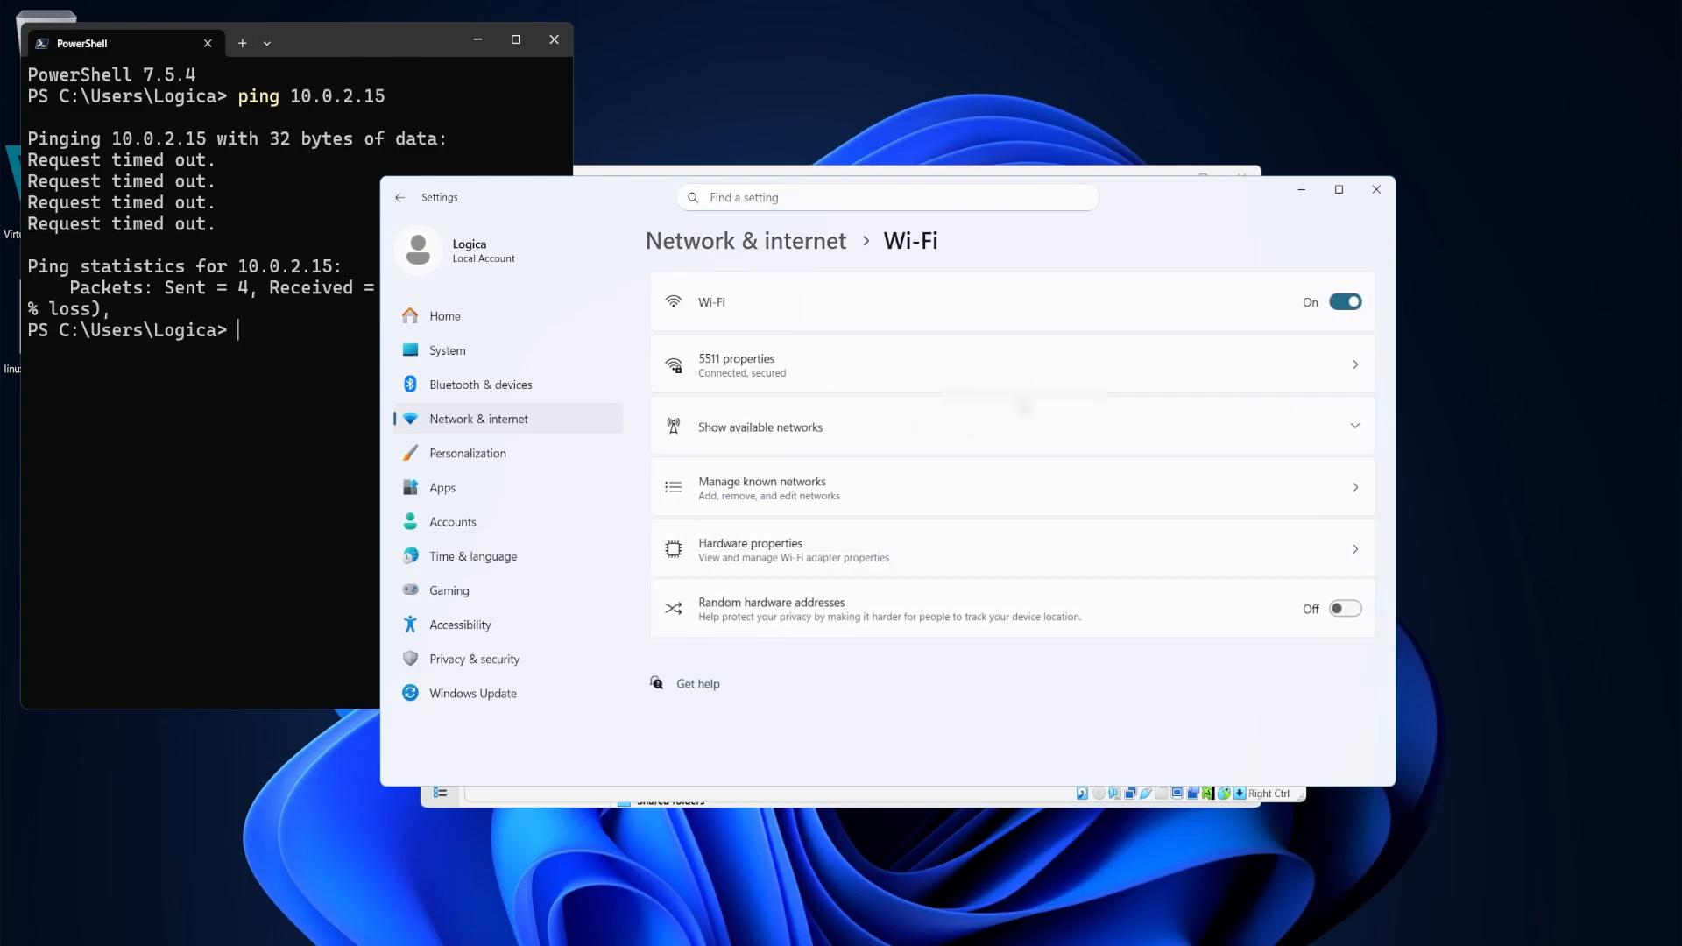
{"action": "left_click", "coordinate": [995, 368]}
{"action": "scroll", "coordinate": [1014, 509], "scroll_direction": "down", "scroll_amount": 5}
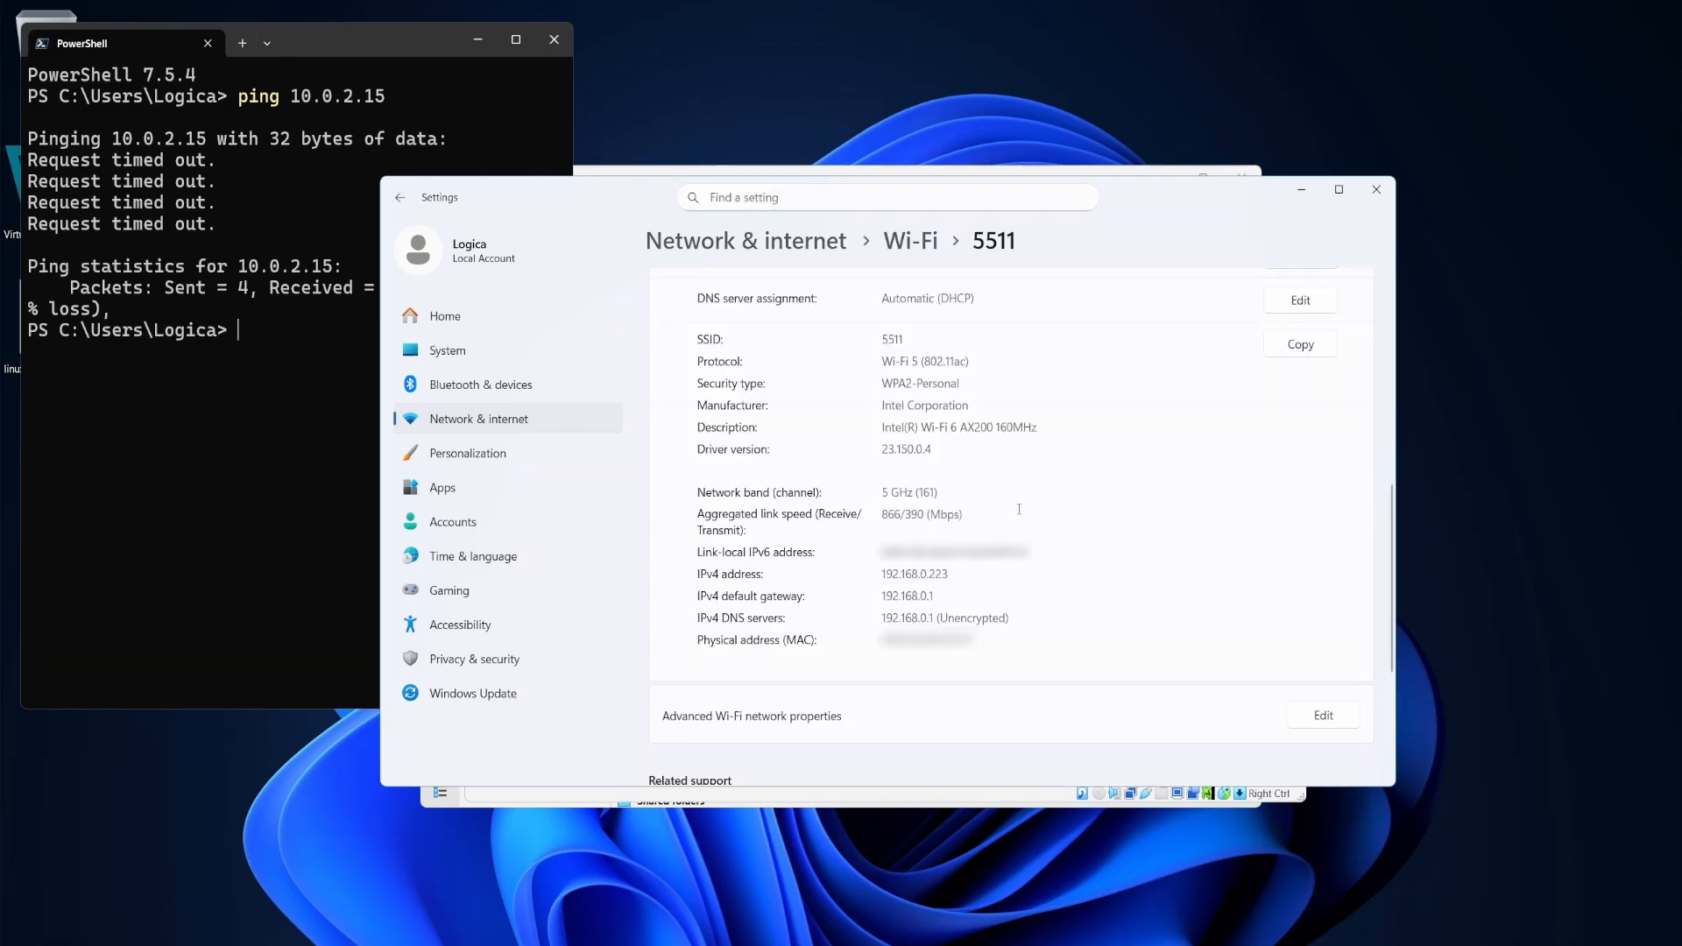
{"action": "left_click_drag", "start_coordinate": [884, 573], "coordinate": [950, 573]}
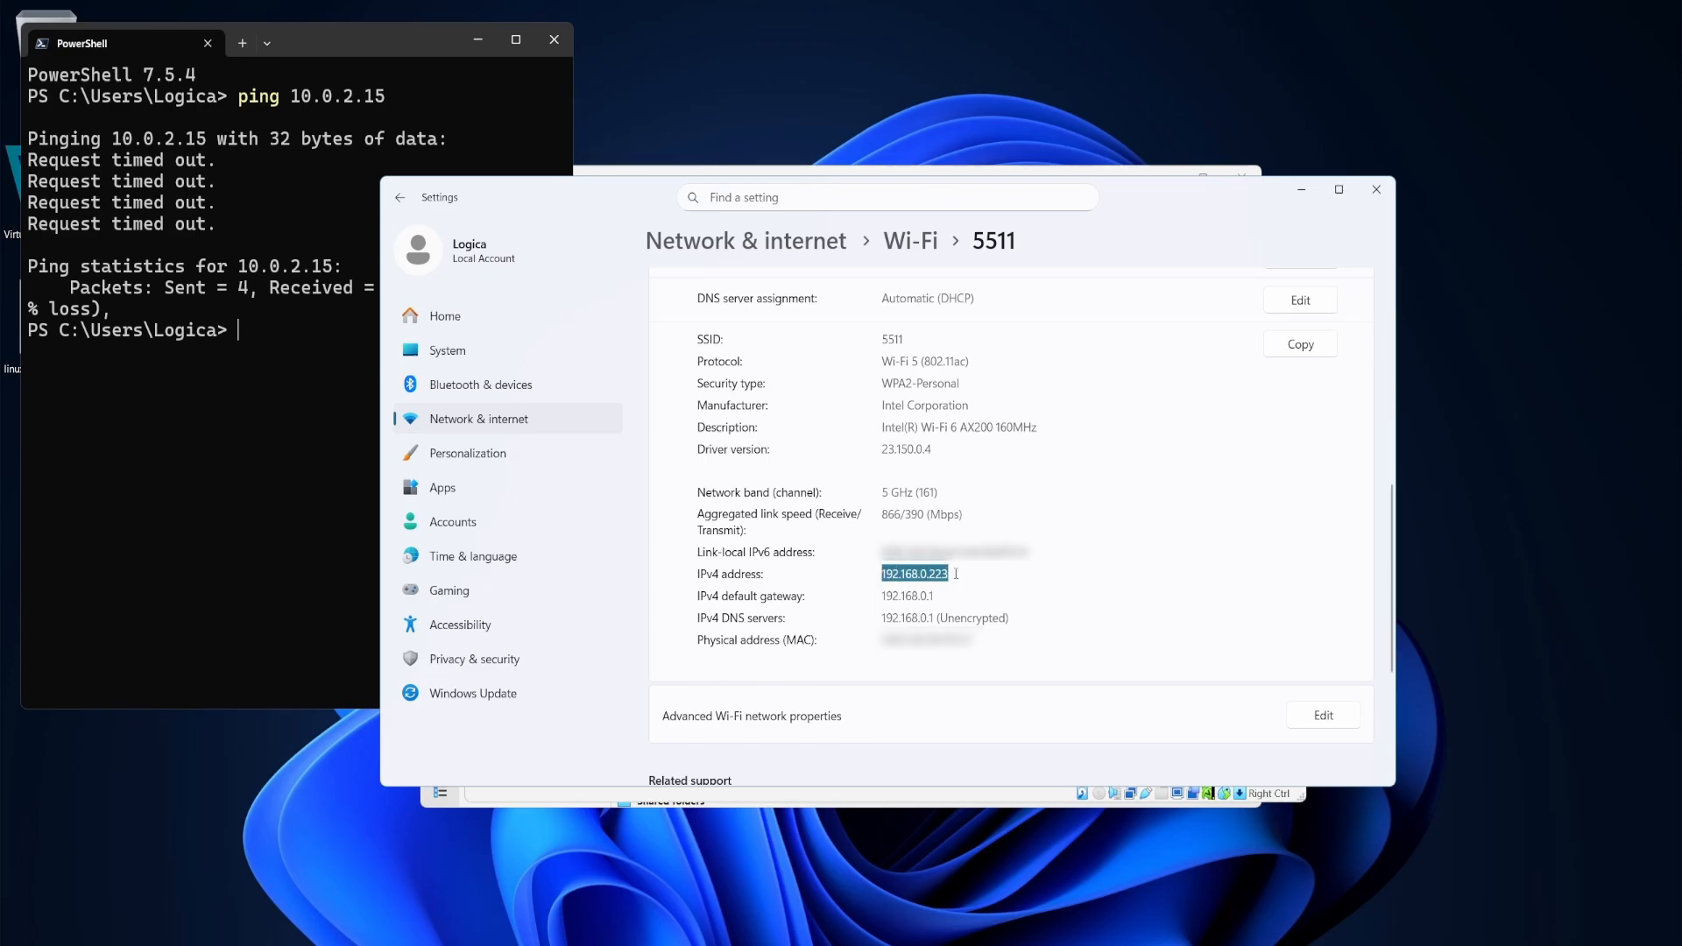
{"action": "left_click", "coordinate": [951, 574]}
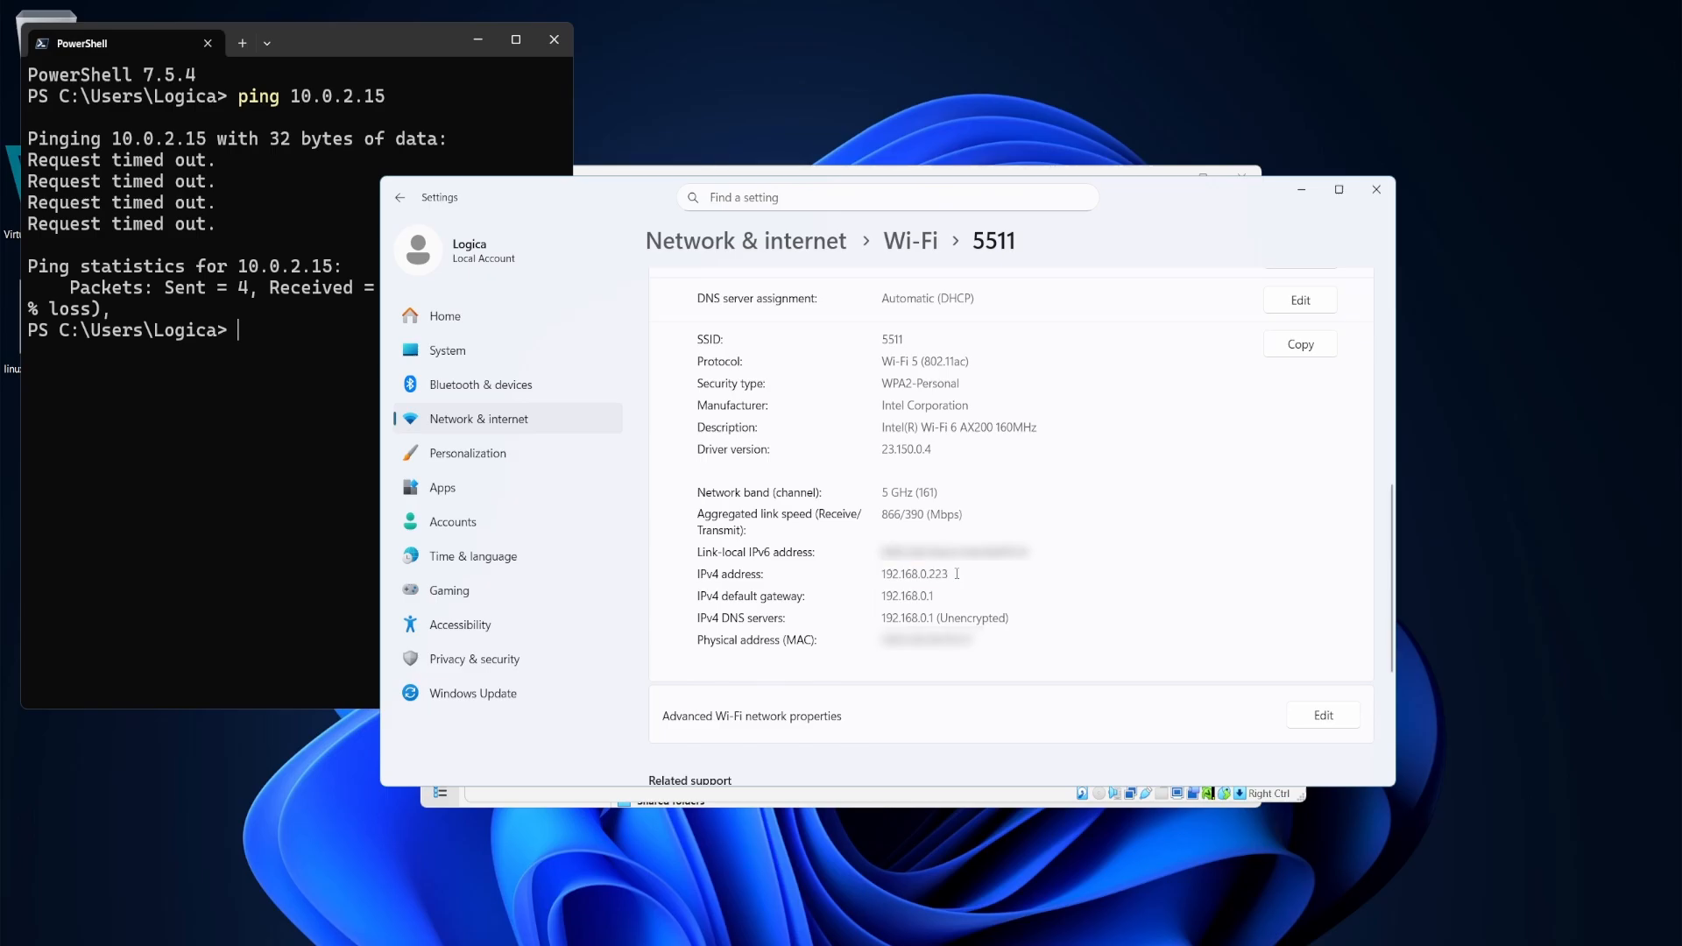
{"action": "left_click", "coordinate": [1378, 191]}
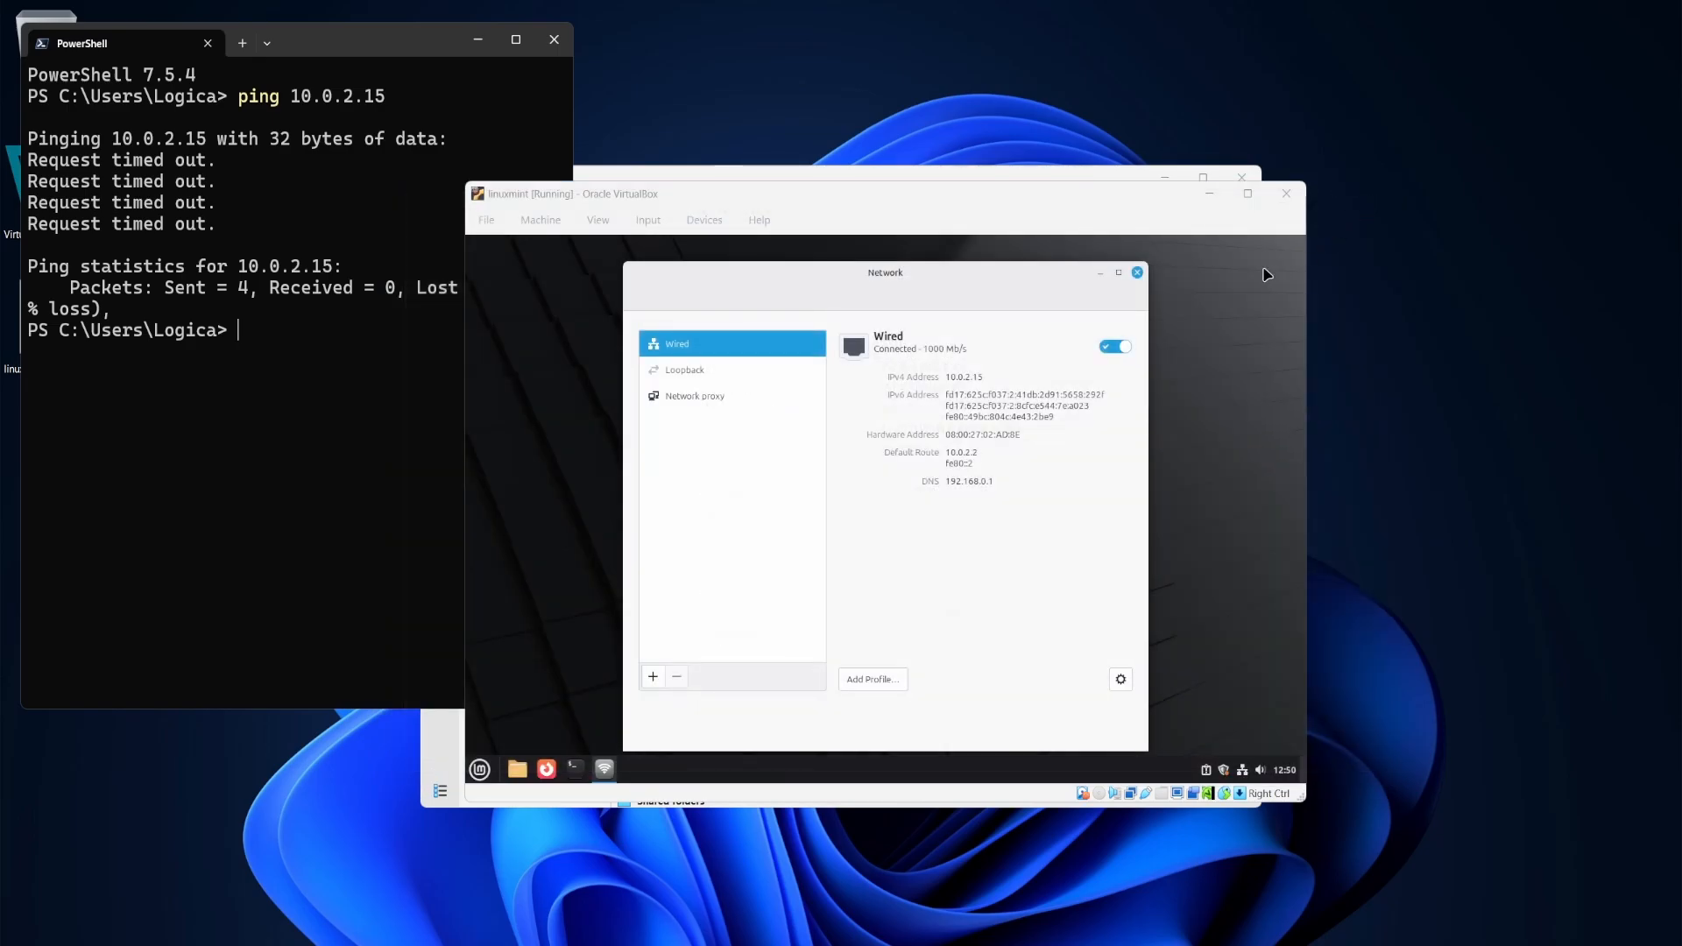
{"action": "left_click", "coordinate": [1138, 273]}
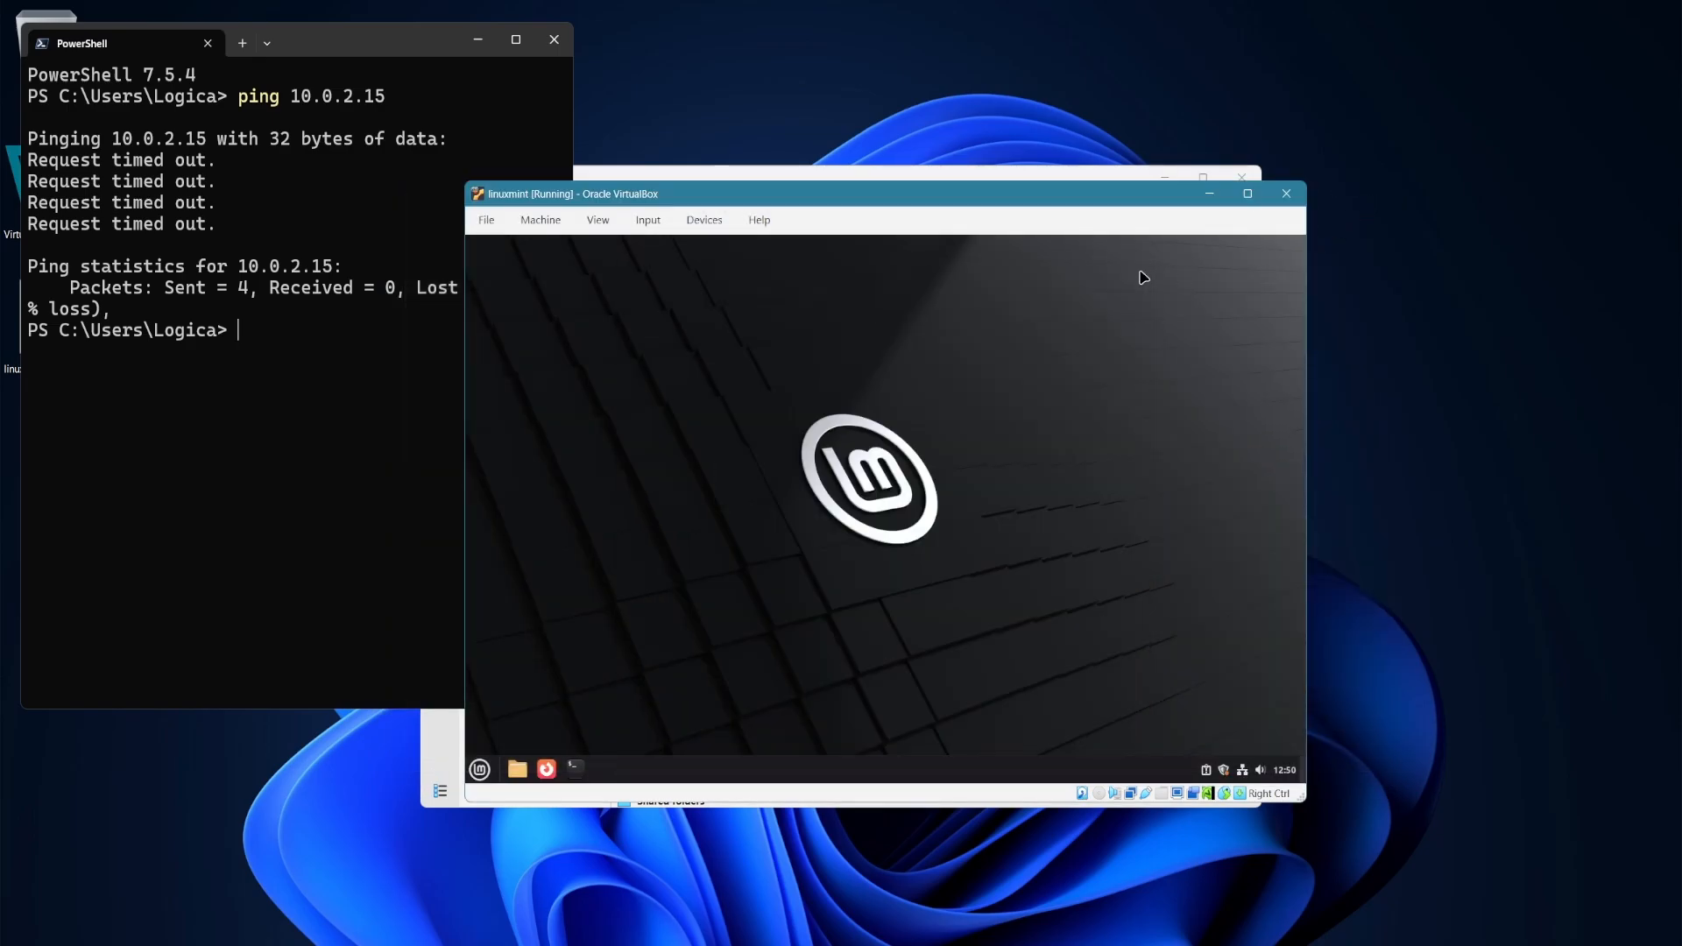
Attach network Adapter 1 of the linuxmint virtual machine to Bridged Adapter and apply the setting.
{"action": "left_click", "coordinate": [705, 220]}
{"action": "mouse_move", "coordinate": [723, 289]}
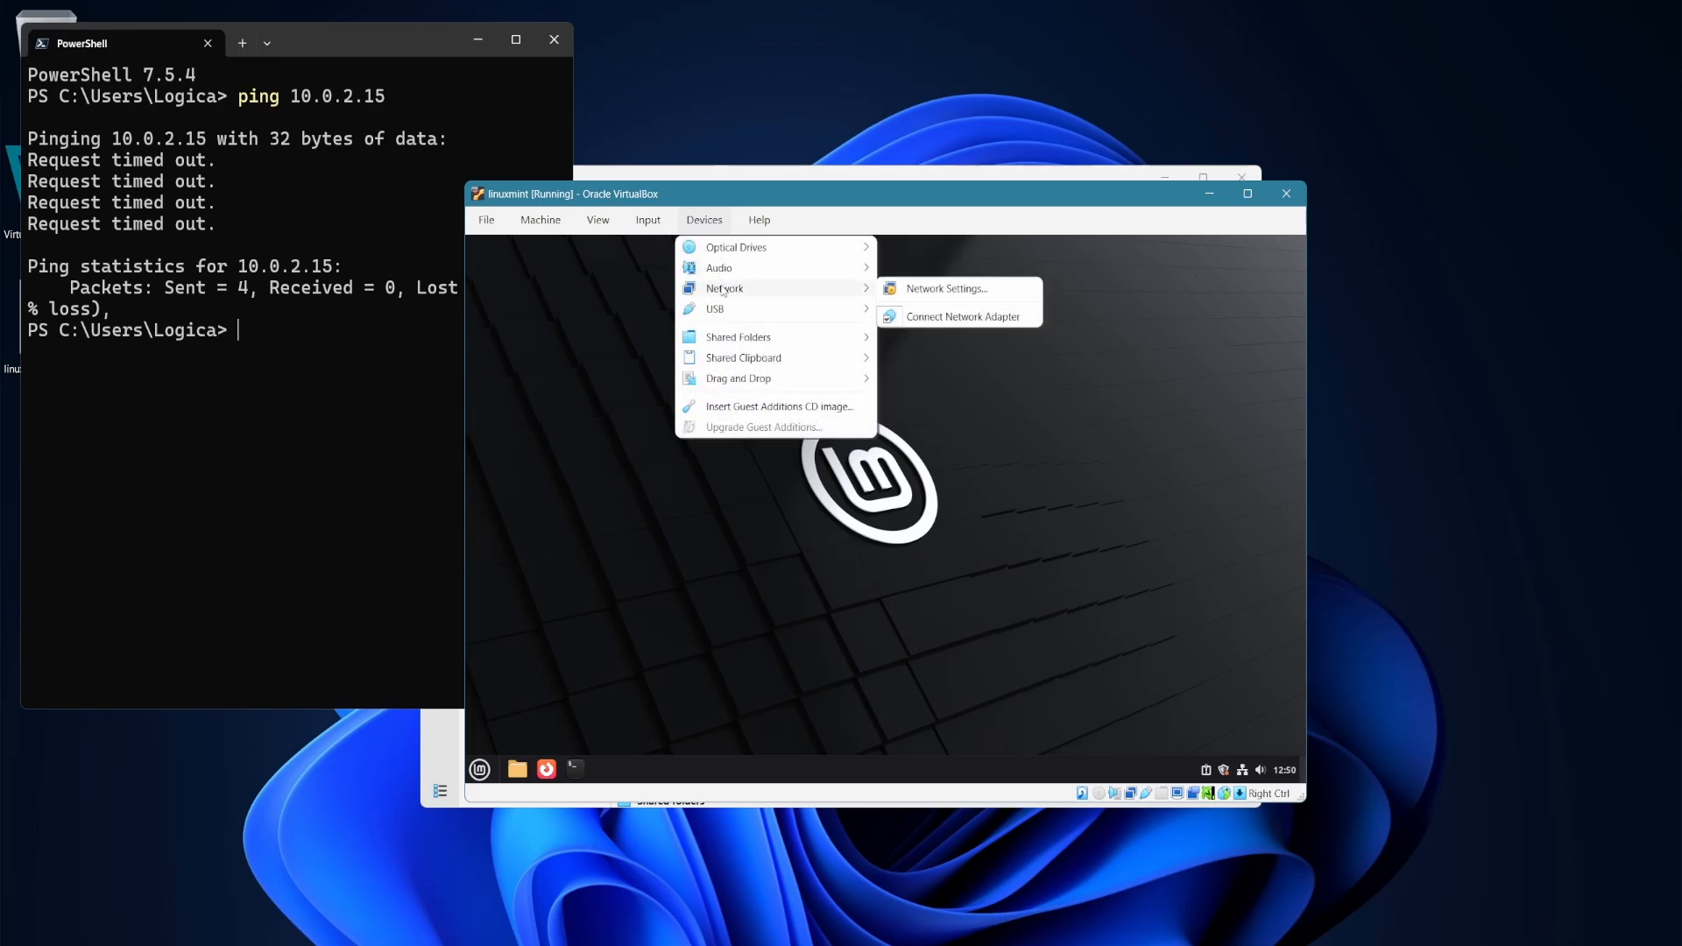
{"action": "left_click", "coordinate": [1013, 294]}
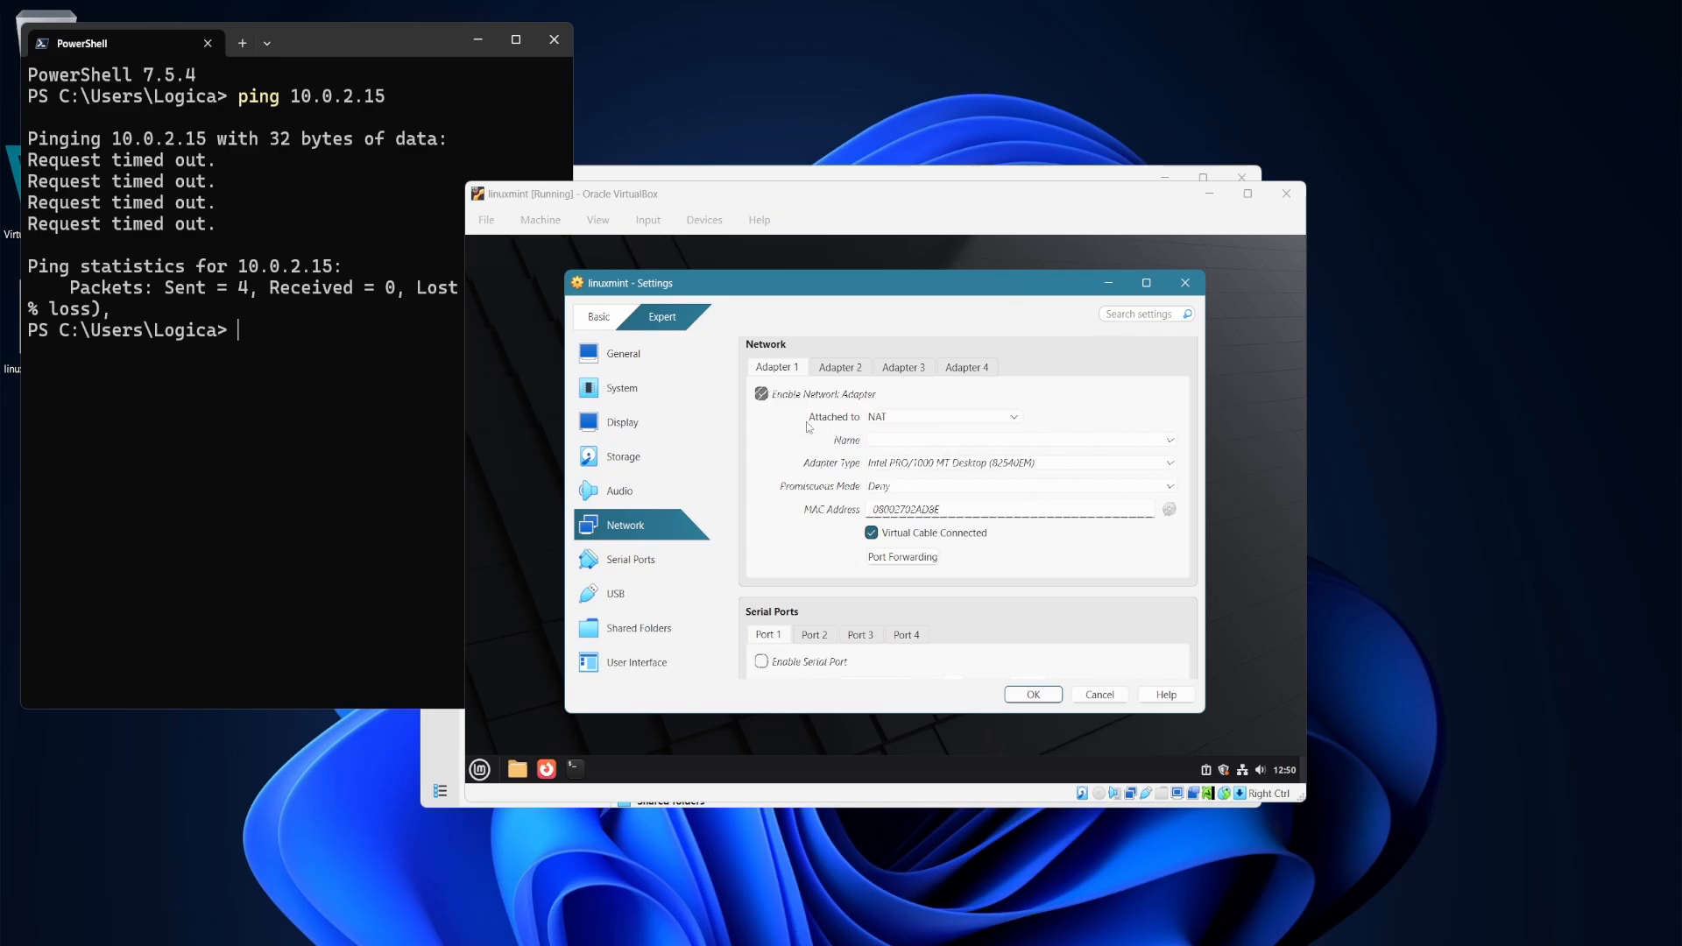
{"action": "left_click", "coordinate": [974, 424]}
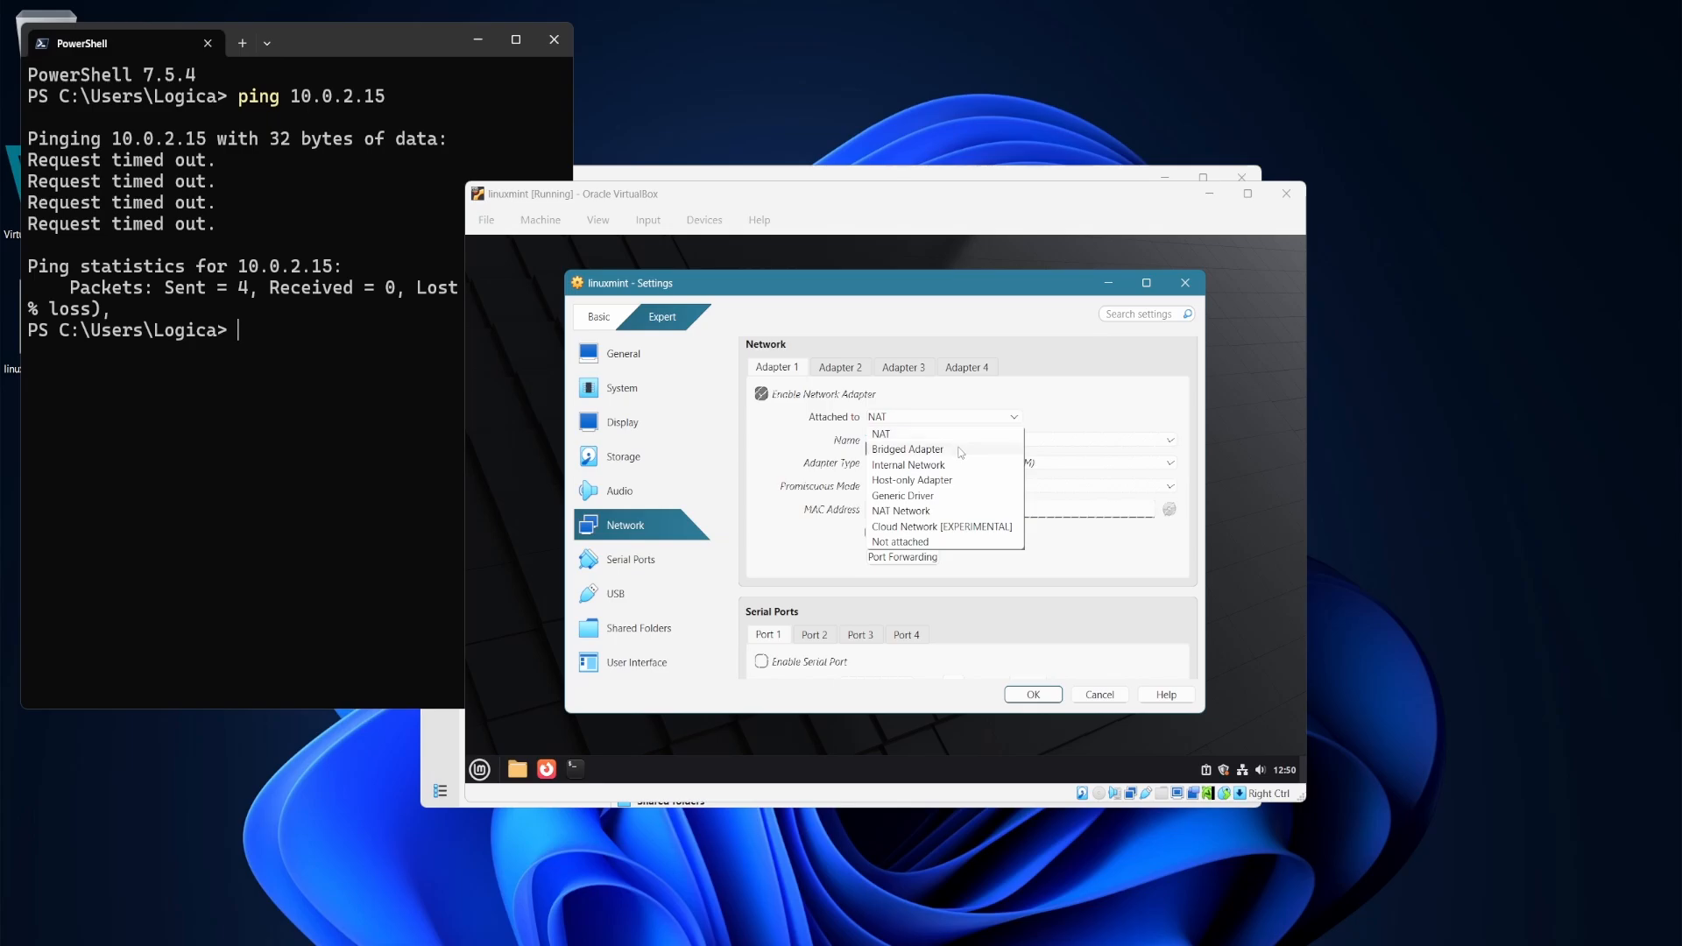
{"action": "left_click", "coordinate": [970, 451]}
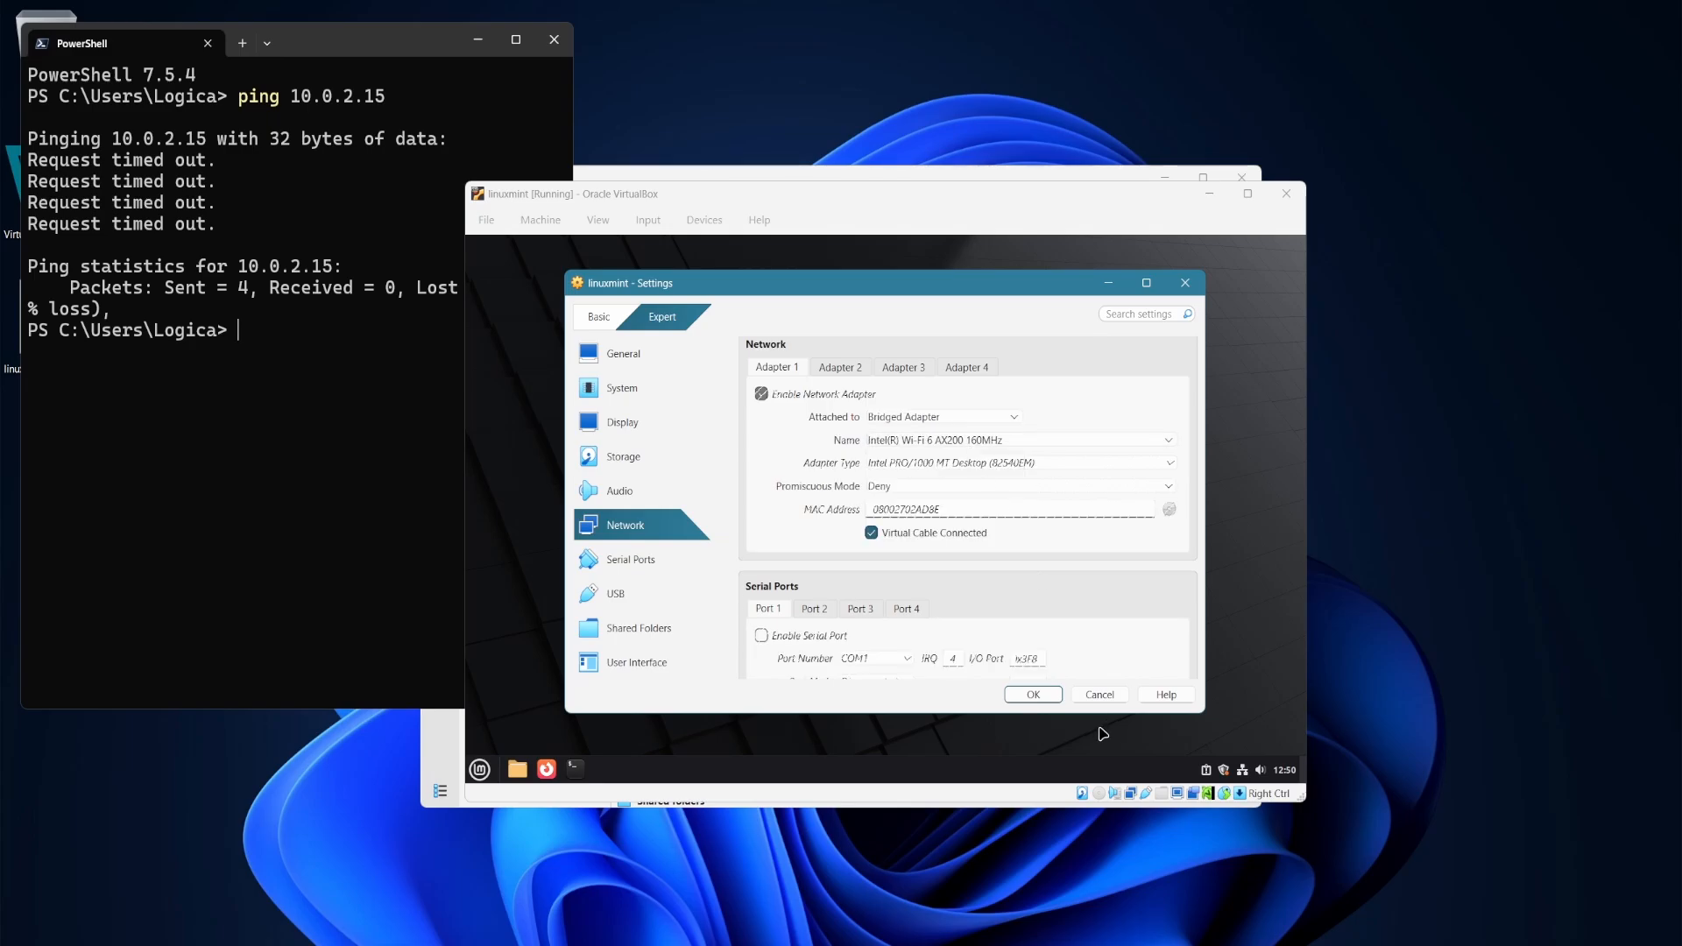
{"action": "left_click", "coordinate": [1054, 699]}
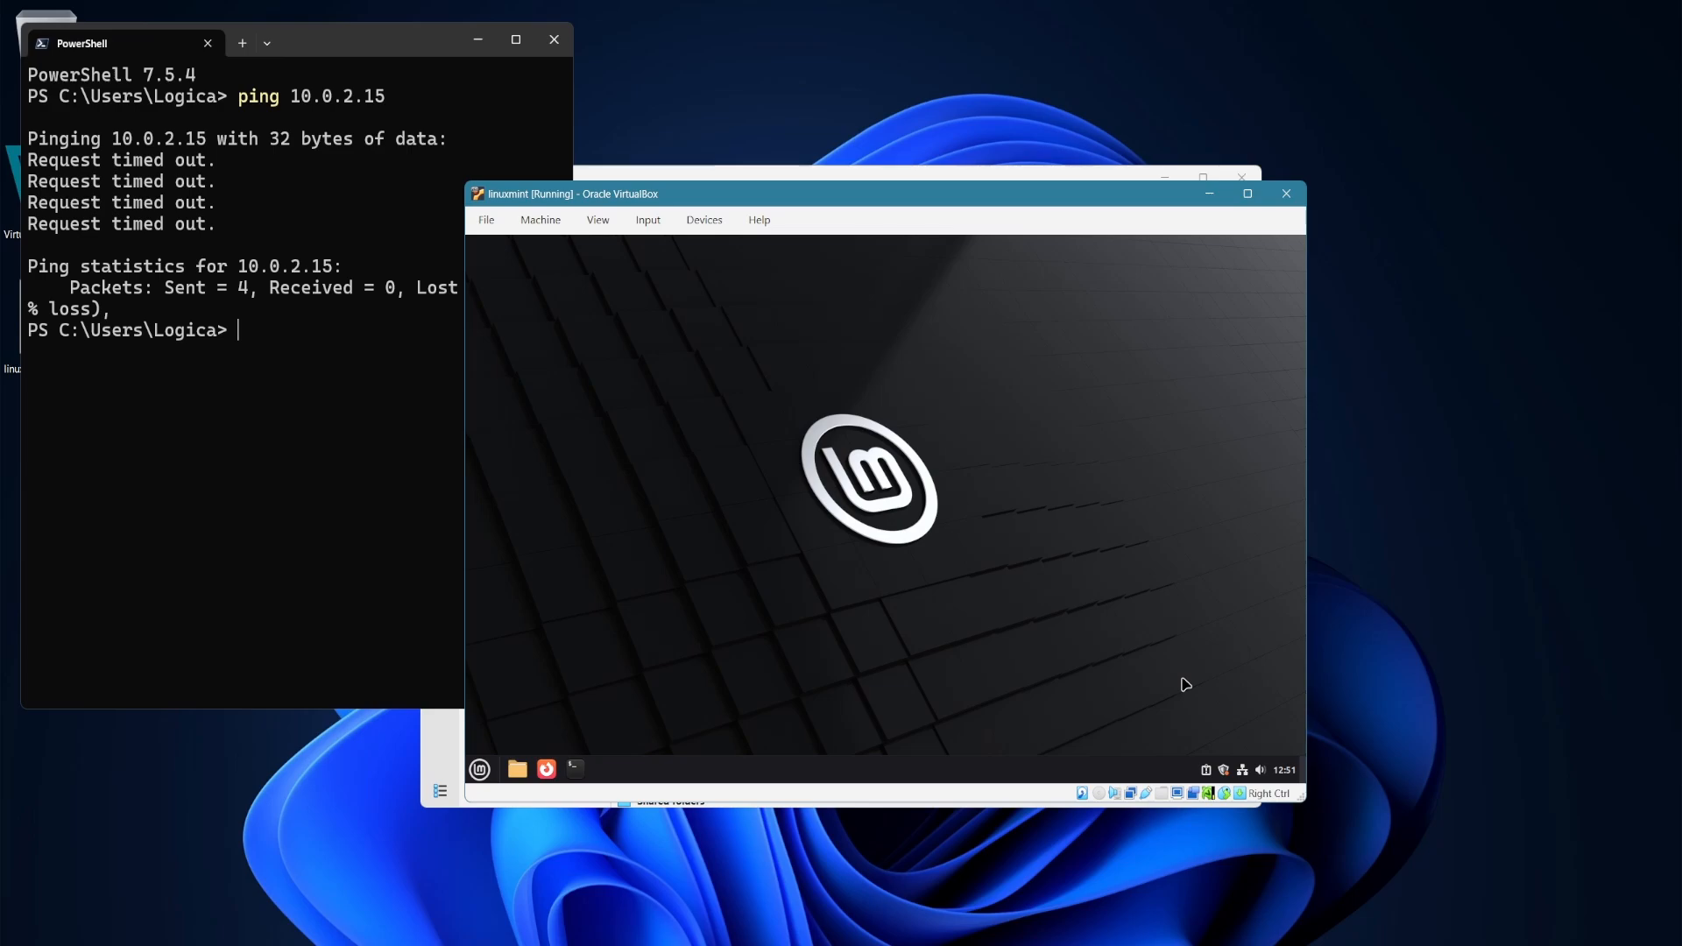
Look up the guest's IPv4 address again, ping 192.168.0.116 from PowerShell on the host, and close the guest's network window.
{"action": "left_click", "coordinate": [1242, 771]}
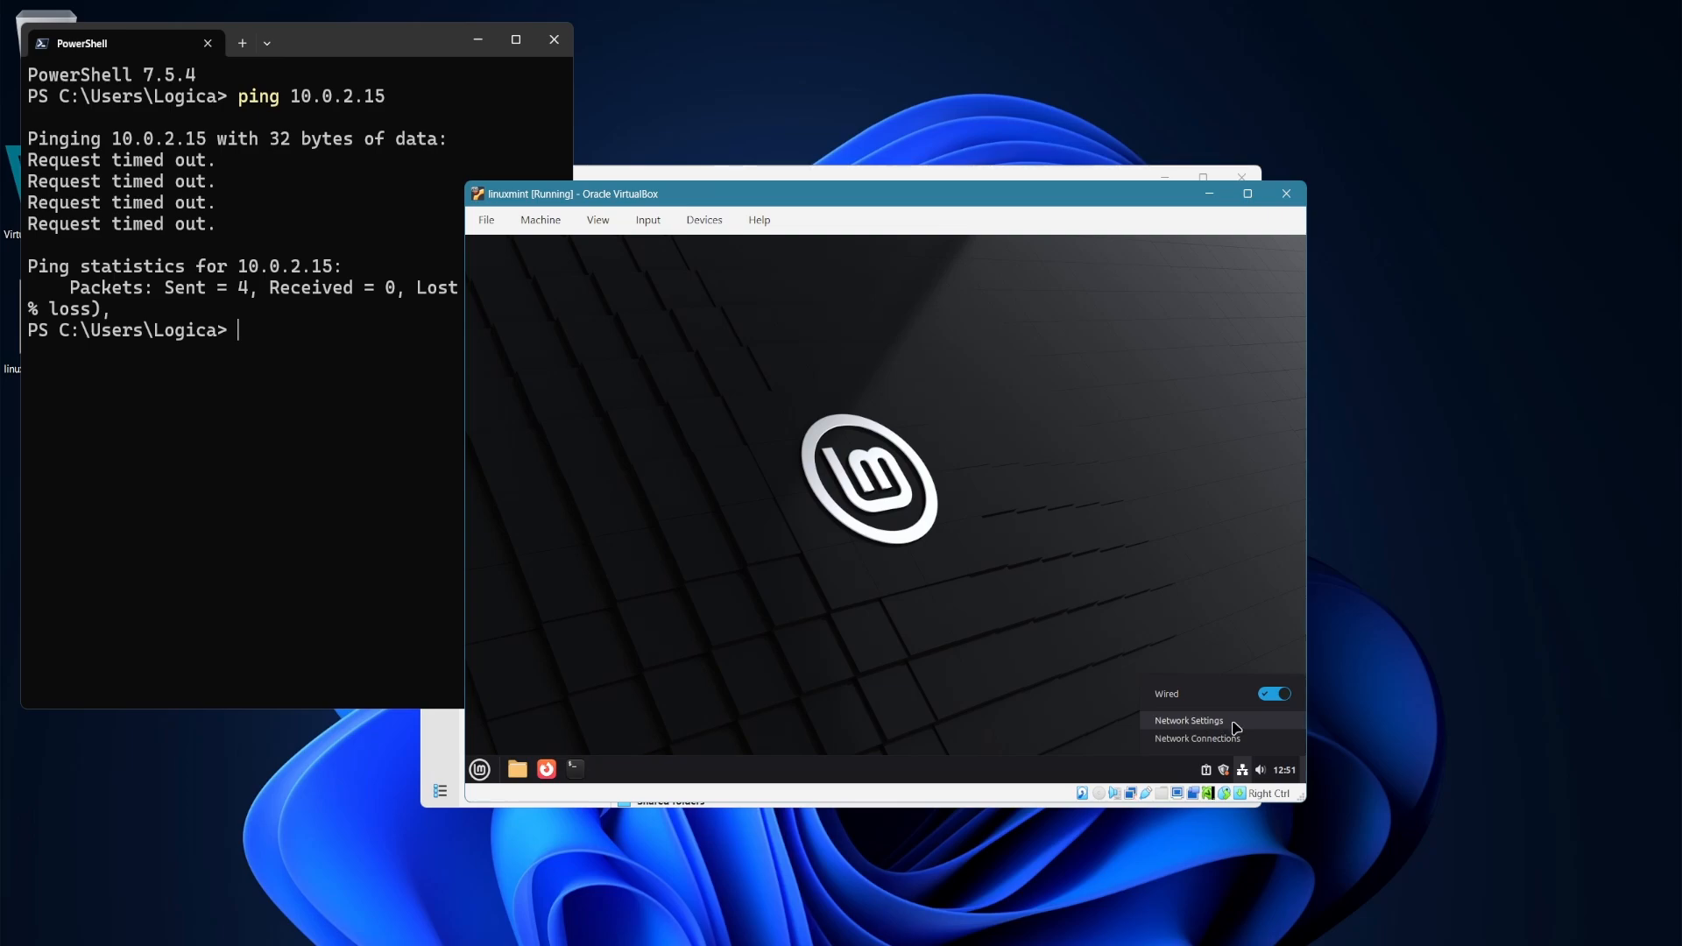
{"action": "left_click", "coordinate": [1235, 729]}
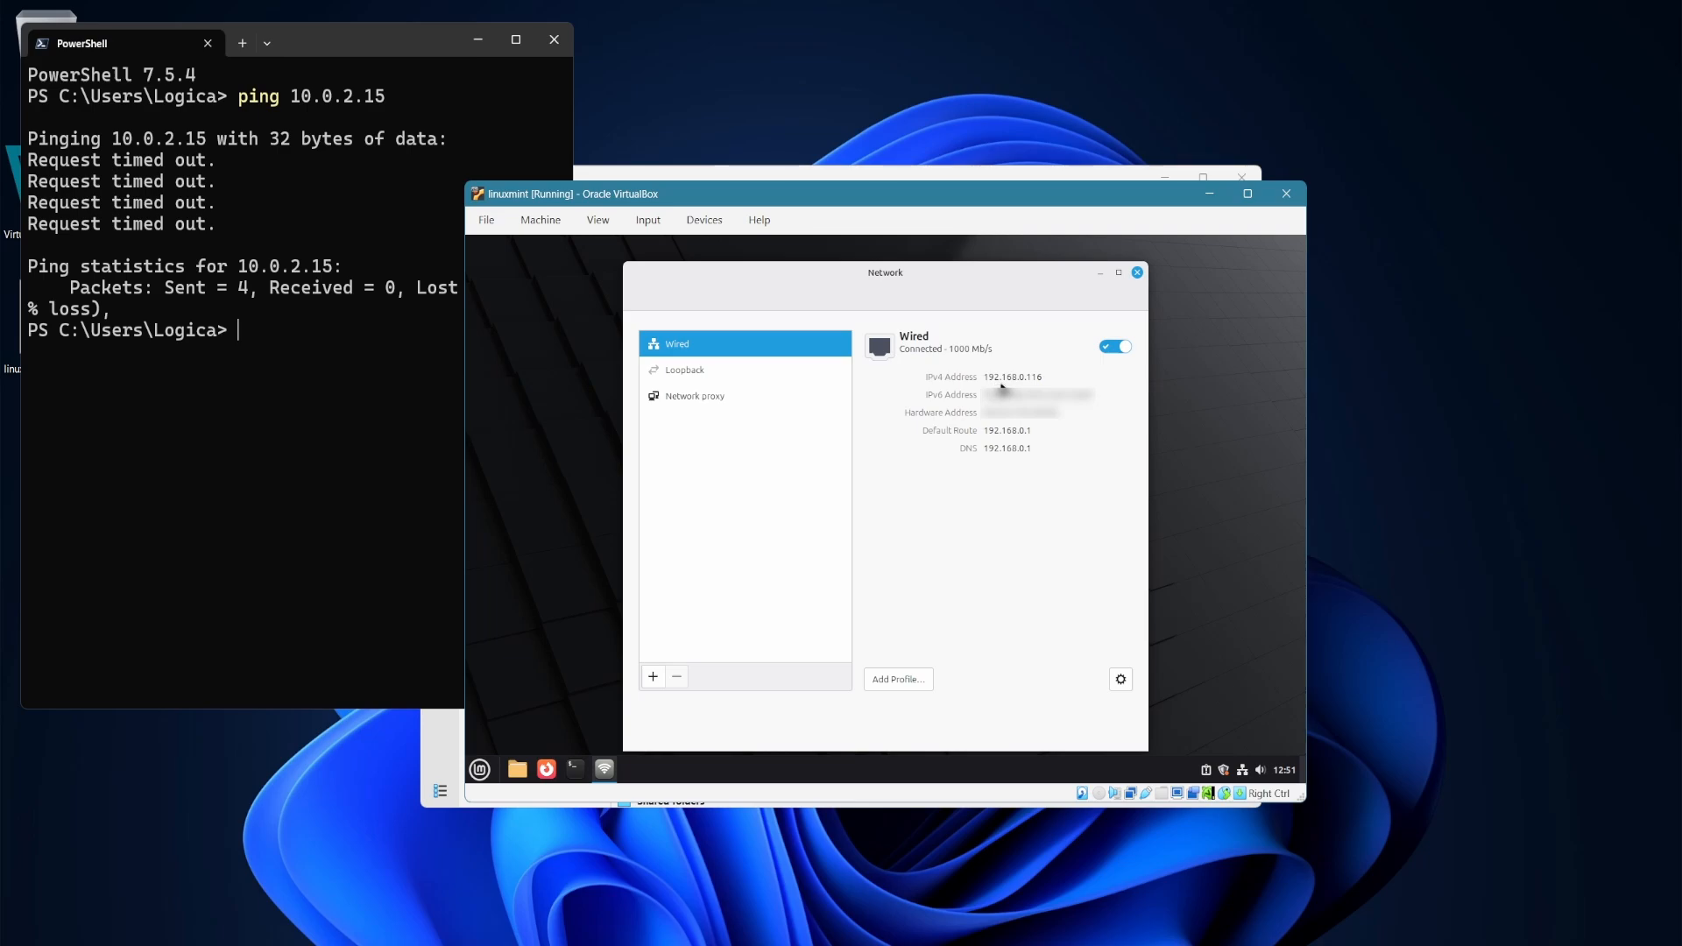
{"action": "left_click", "coordinate": [381, 423]}
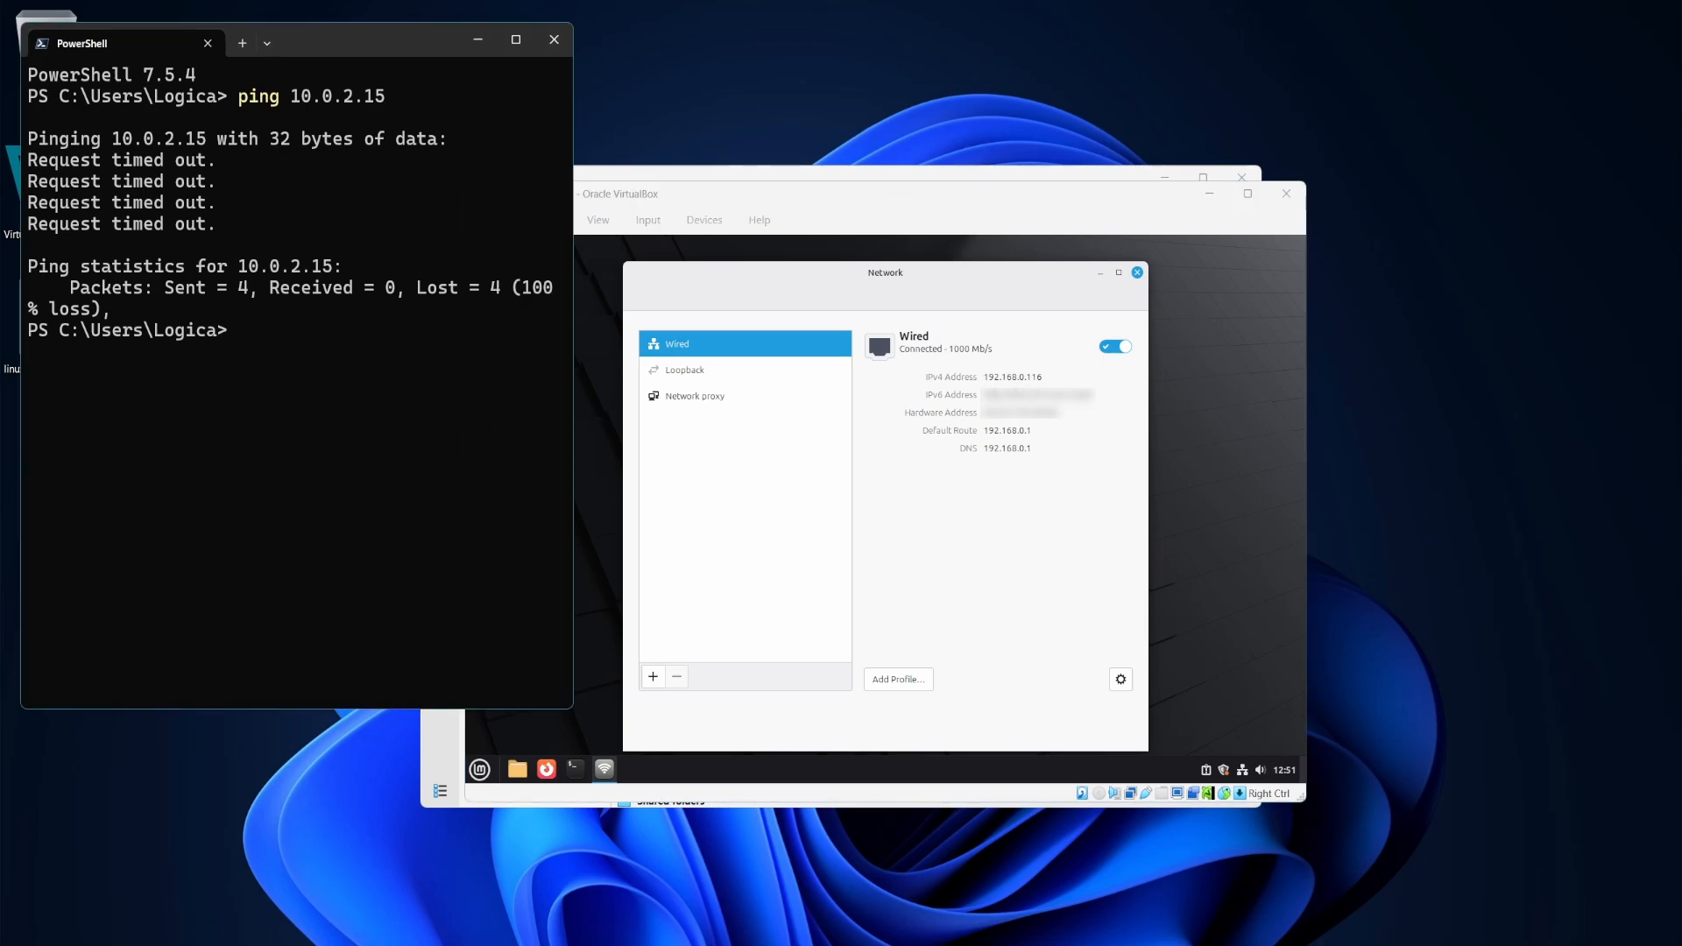
{"action": "type", "text": "ping 192.168.0.11"}
{"action": "type", "text": "6"}
{"action": "key", "text": "Return"}
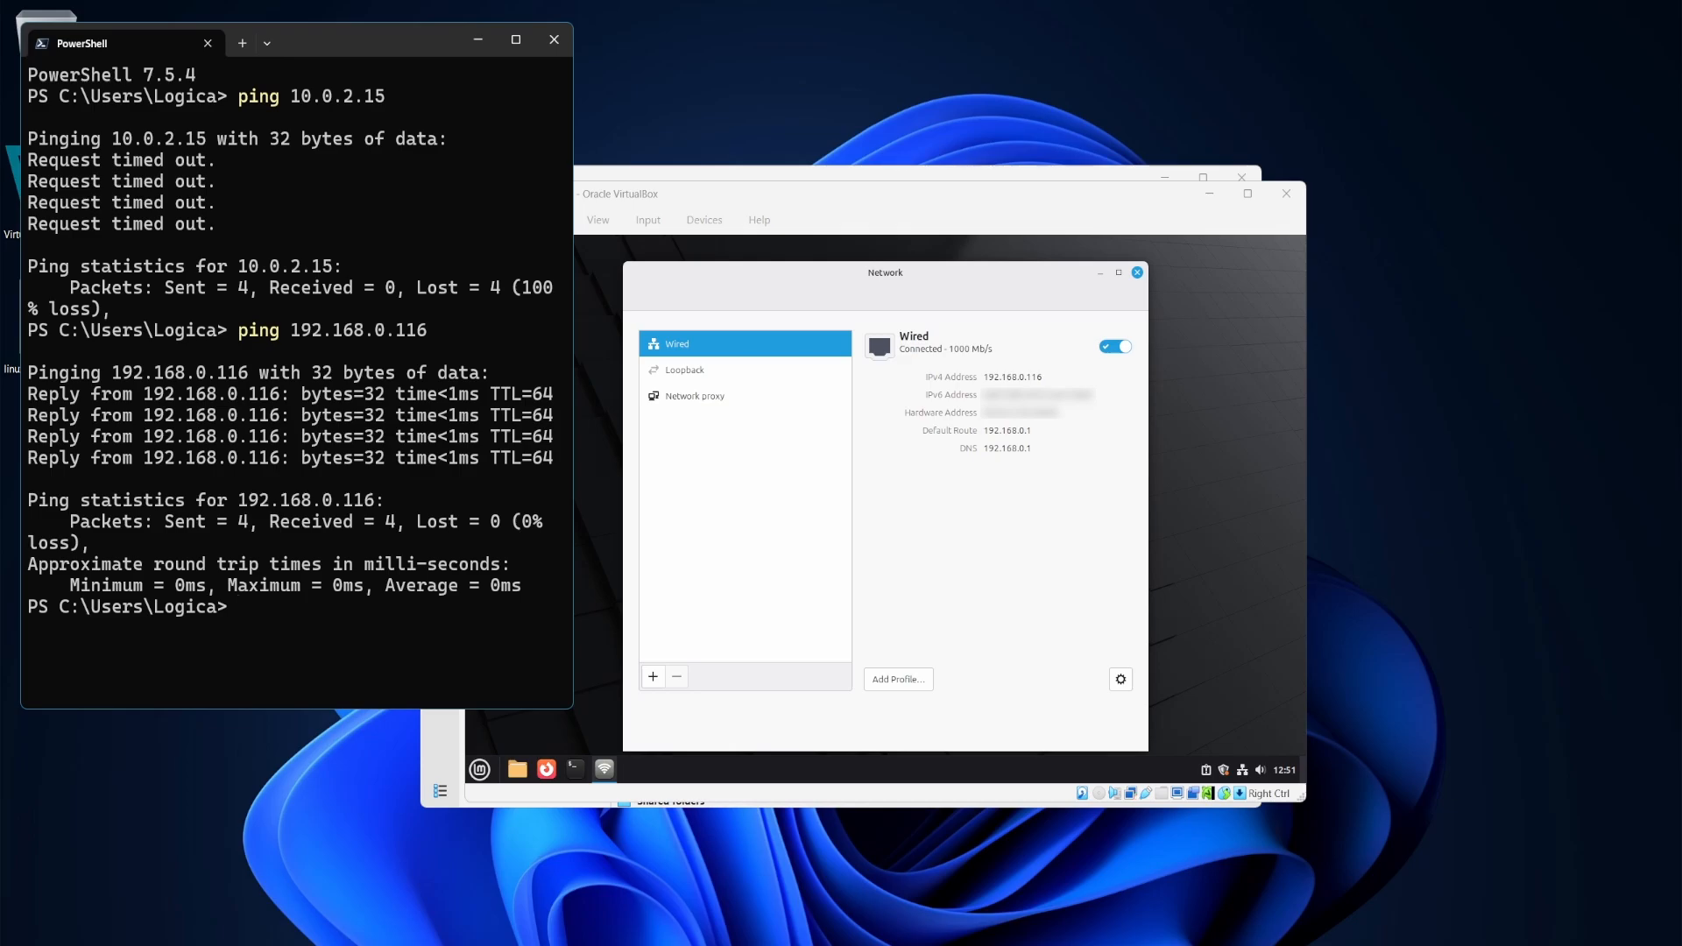
{"action": "left_click", "coordinate": [1137, 273]}
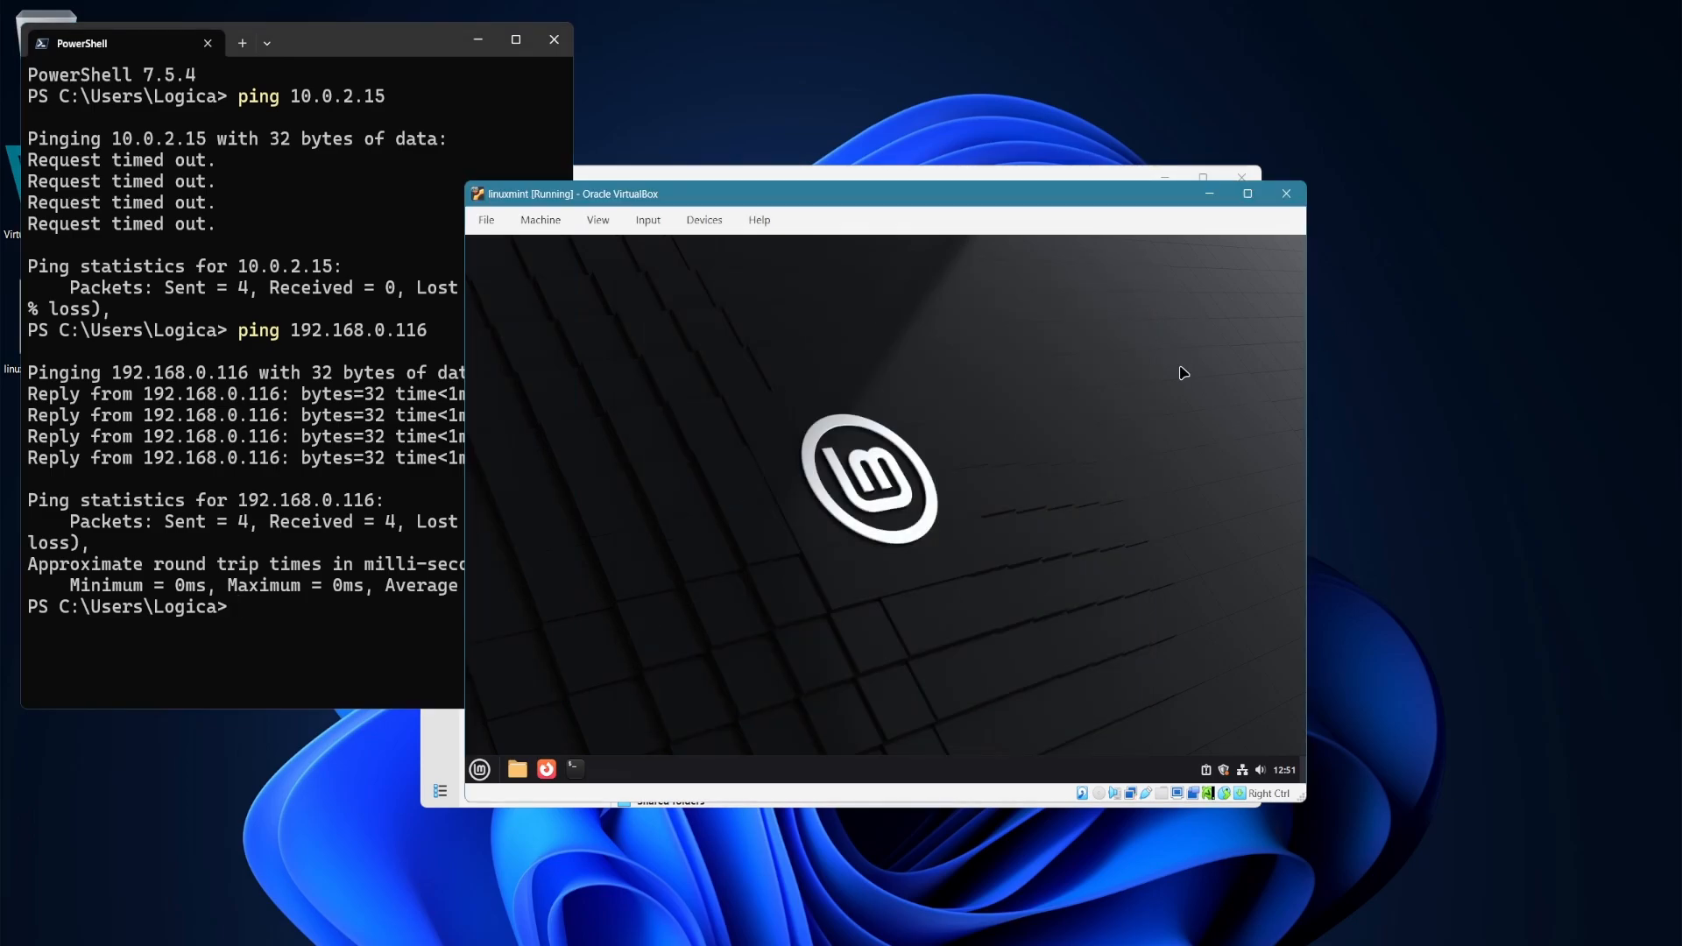